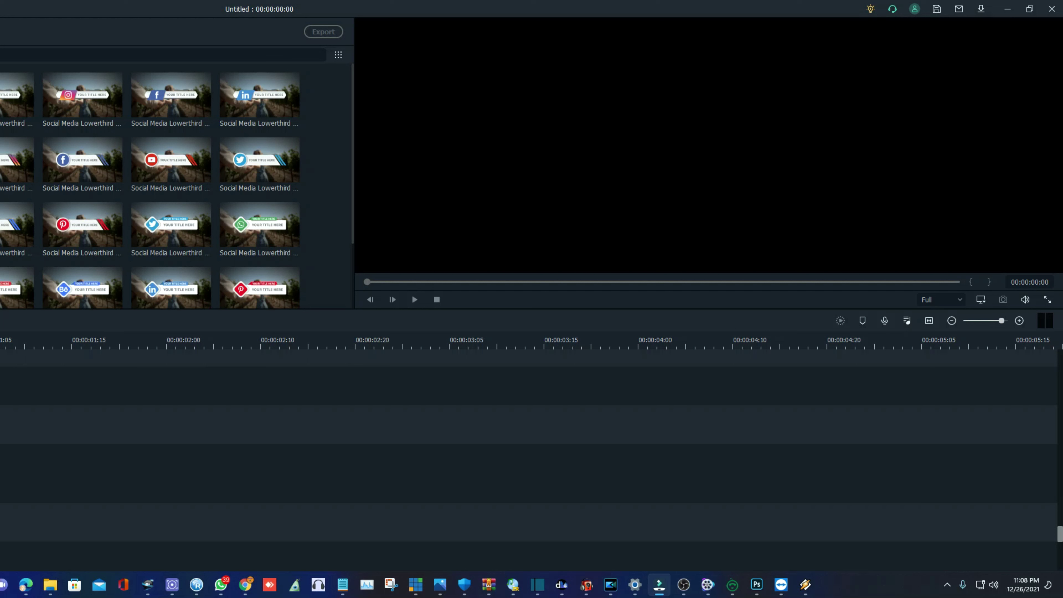
# Step: Browse the title categories to the Hi Tech Intros Pack and play its glowing orange city opener on the timeline
pyautogui.press('Down')
pyautogui.press('Down')
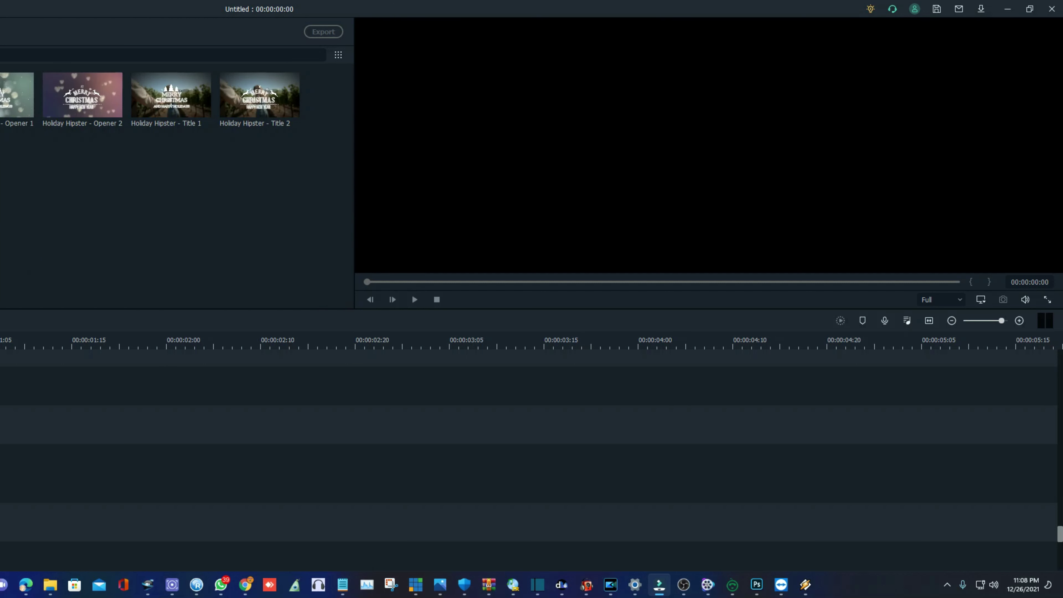
pyautogui.press('Down')
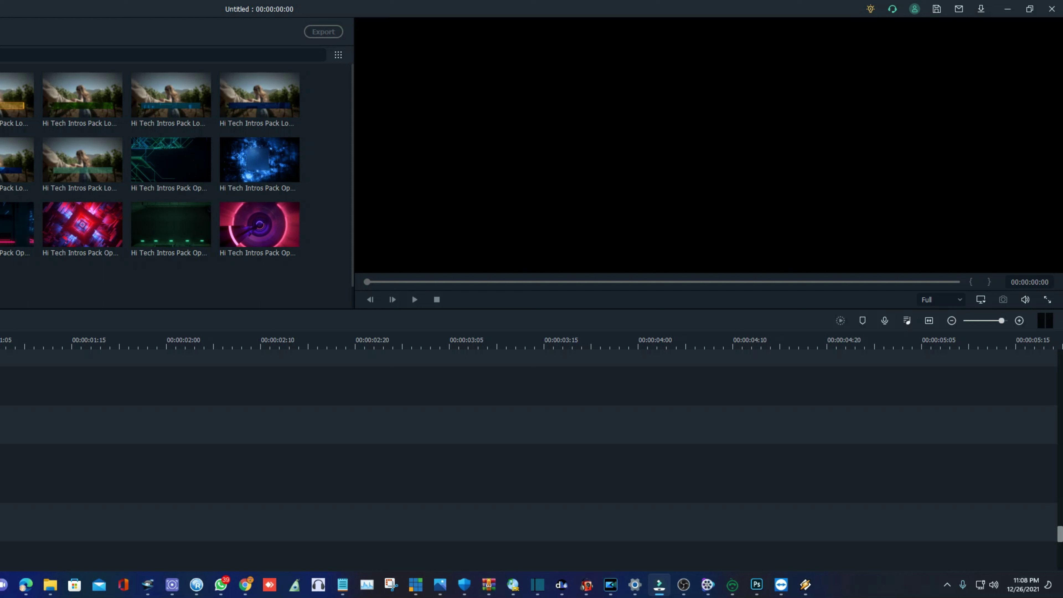
pyautogui.press('space')
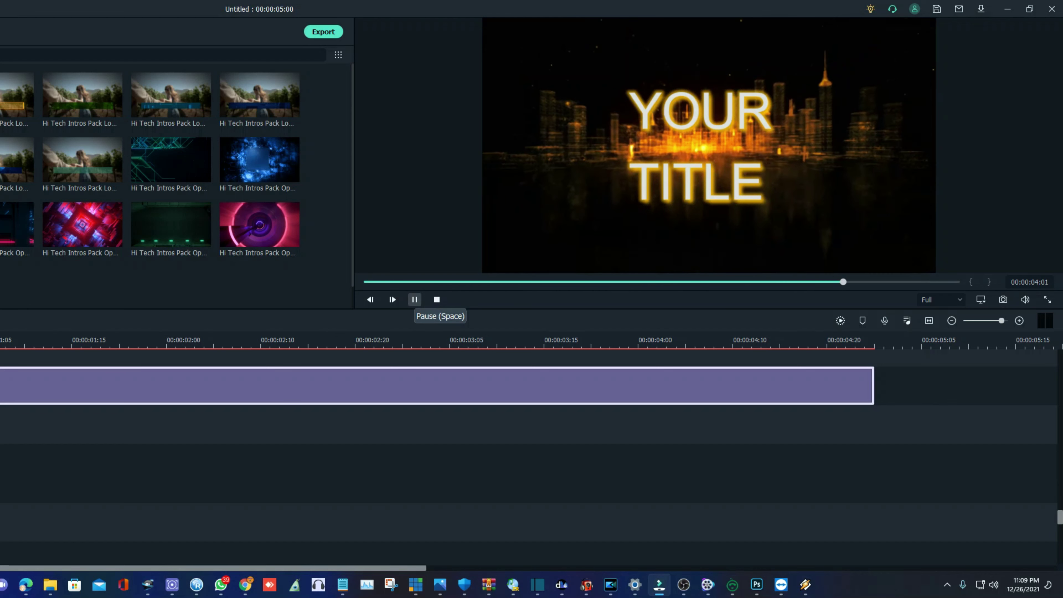
# Step: Replay the city opener from its start to review the title animation
pyautogui.click(437, 299)
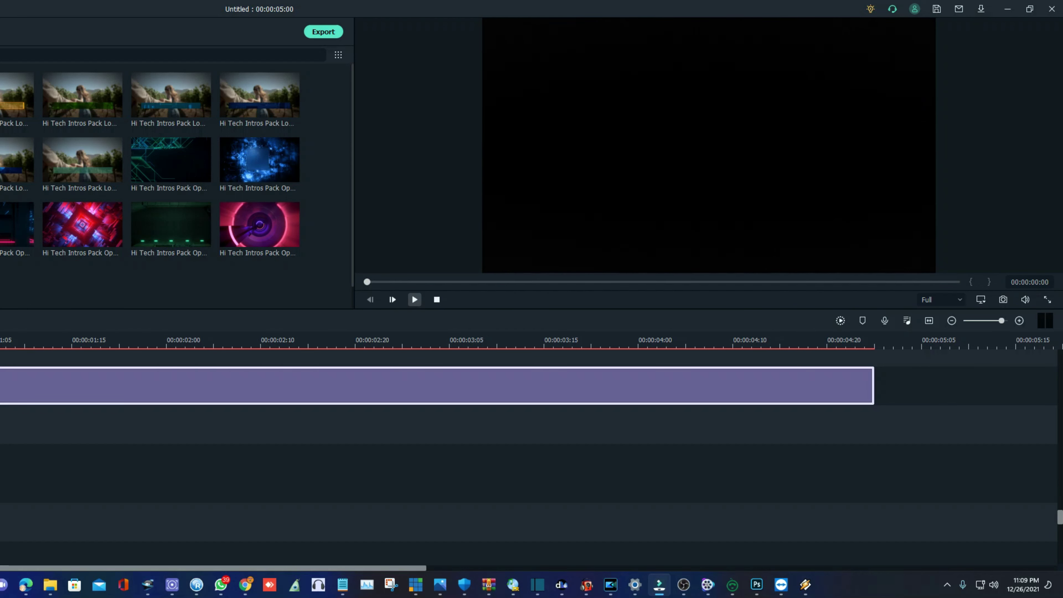
pyautogui.click(414, 299)
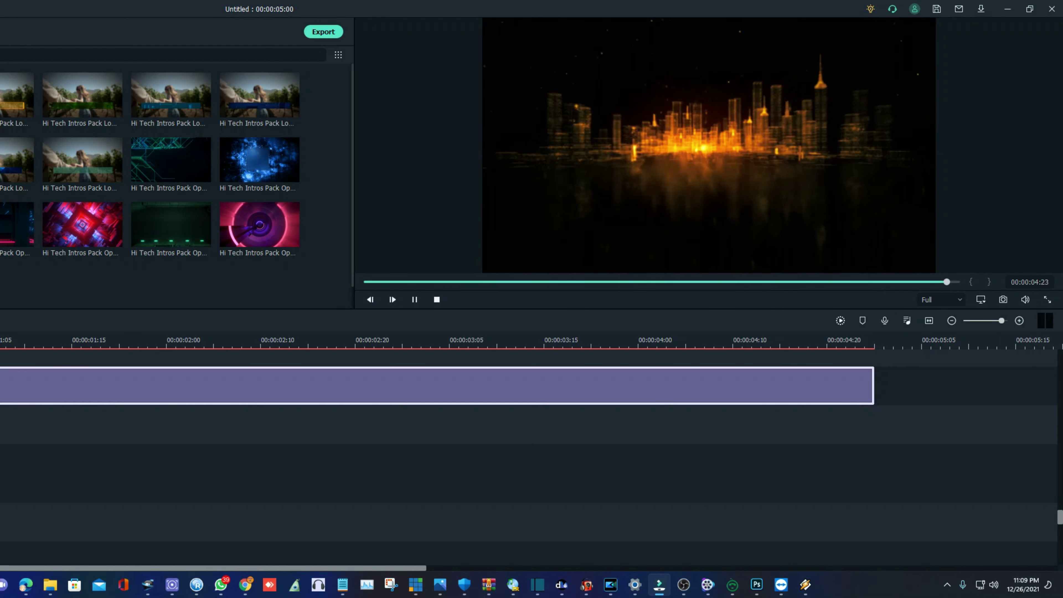
pyautogui.click(415, 299)
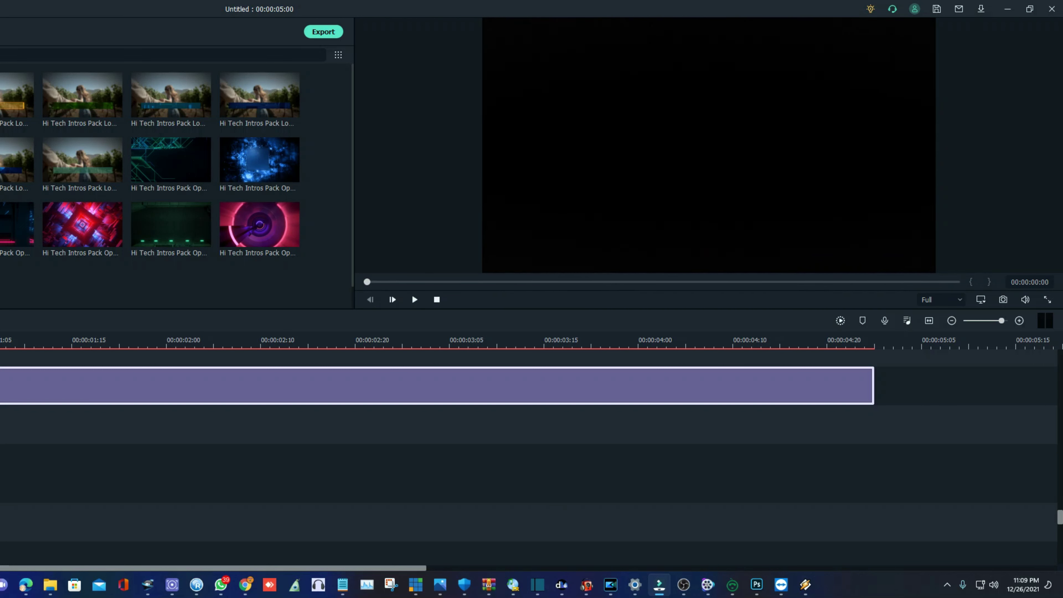
pyautogui.click(415, 299)
pyautogui.click(415, 299)
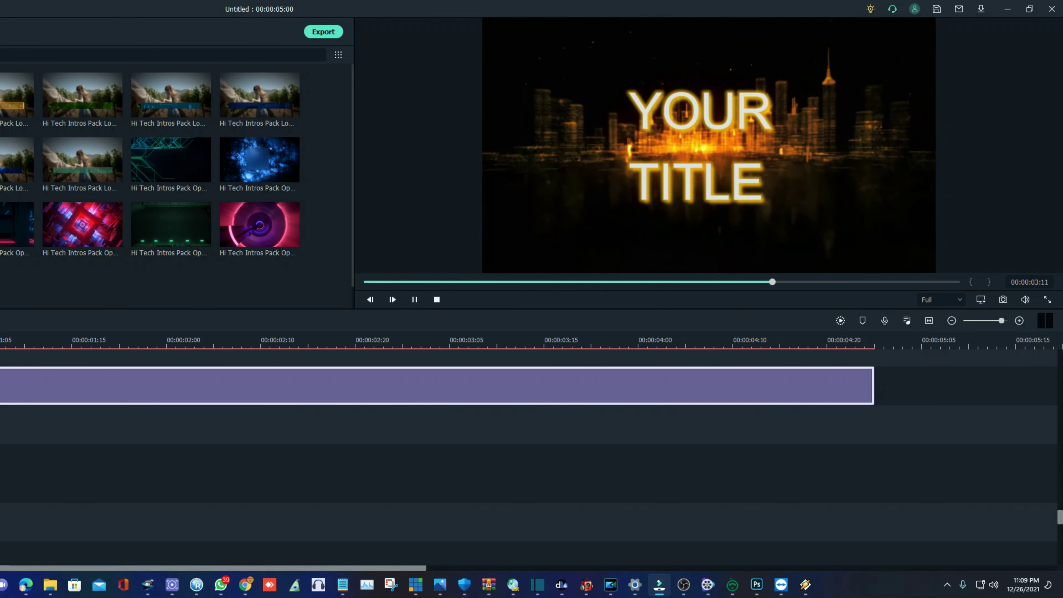
pyautogui.click(415, 299)
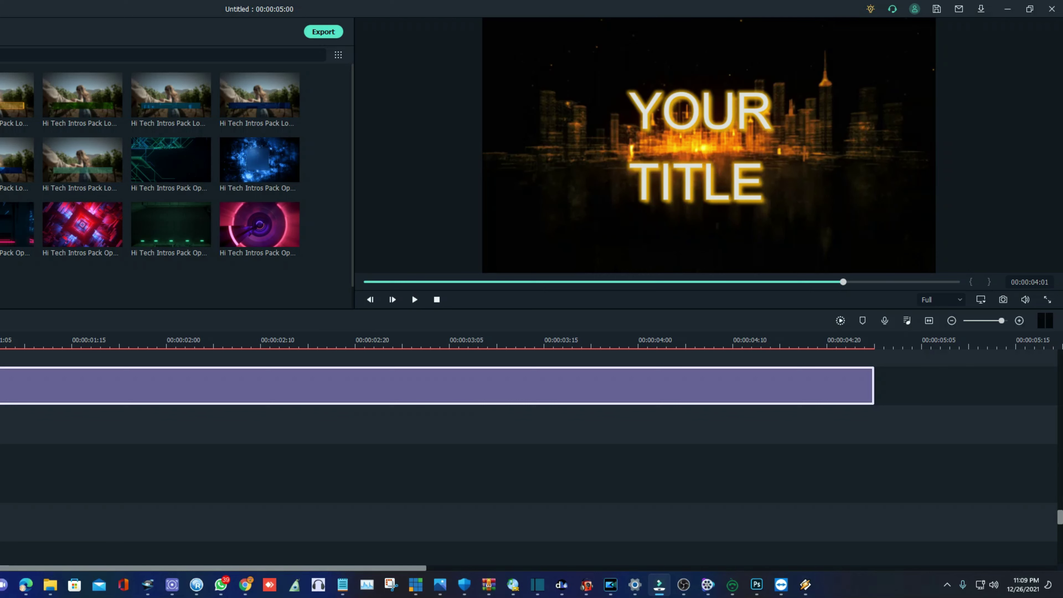
pyautogui.press('Home')
pyautogui.click(414, 299)
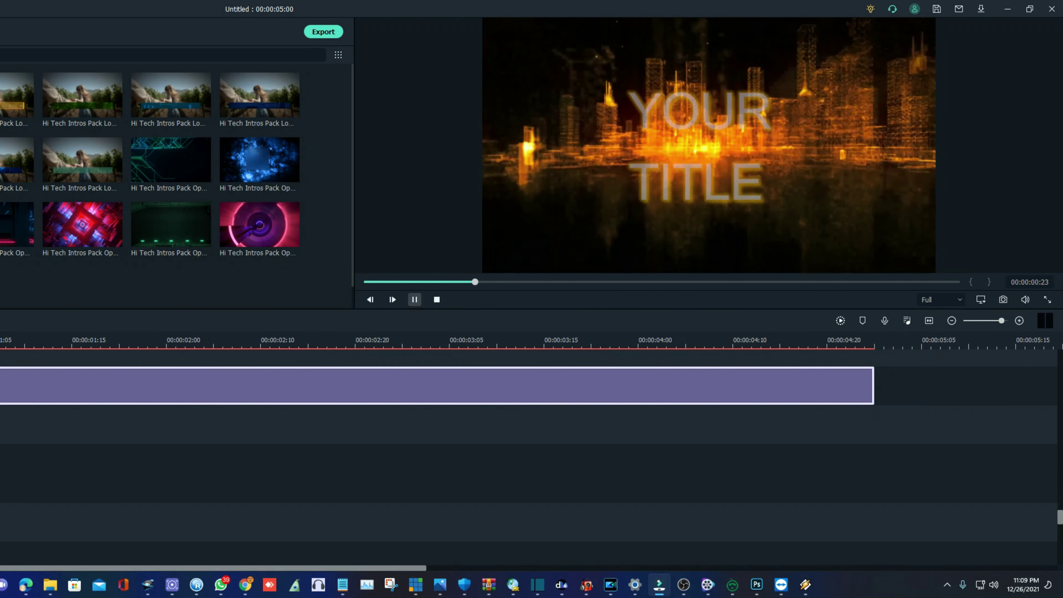
# Step: Pause the opener at 00:00:01:14 and replace the word YOUR in the title with VID SOCIAL
pyautogui.press('space')
pyautogui.doubleClick(662, 110)
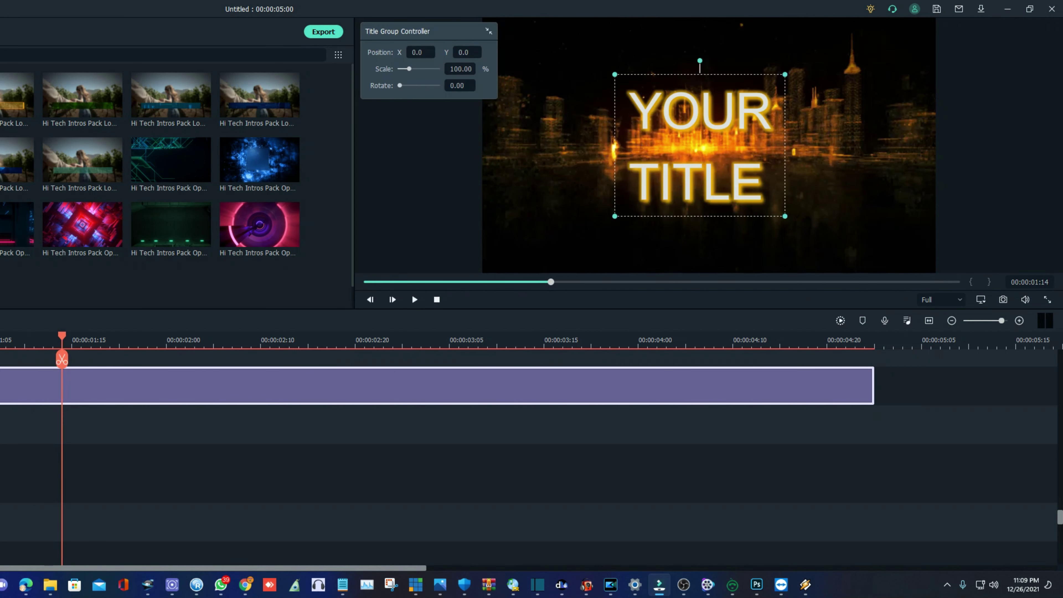
pyautogui.click(662, 111)
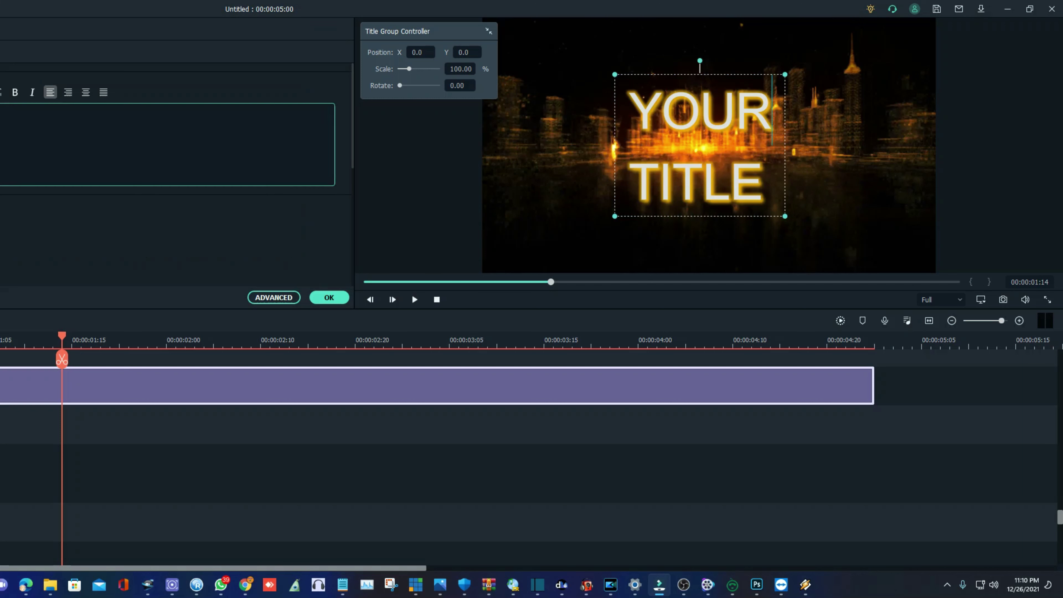
pyautogui.doubleClick(662, 110)
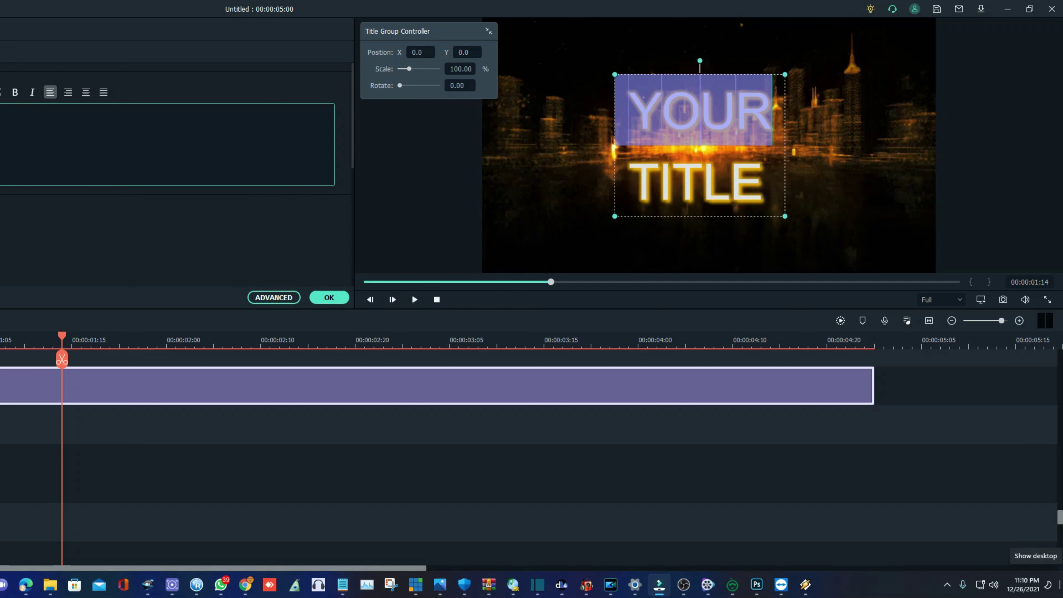
pyautogui.write('V')
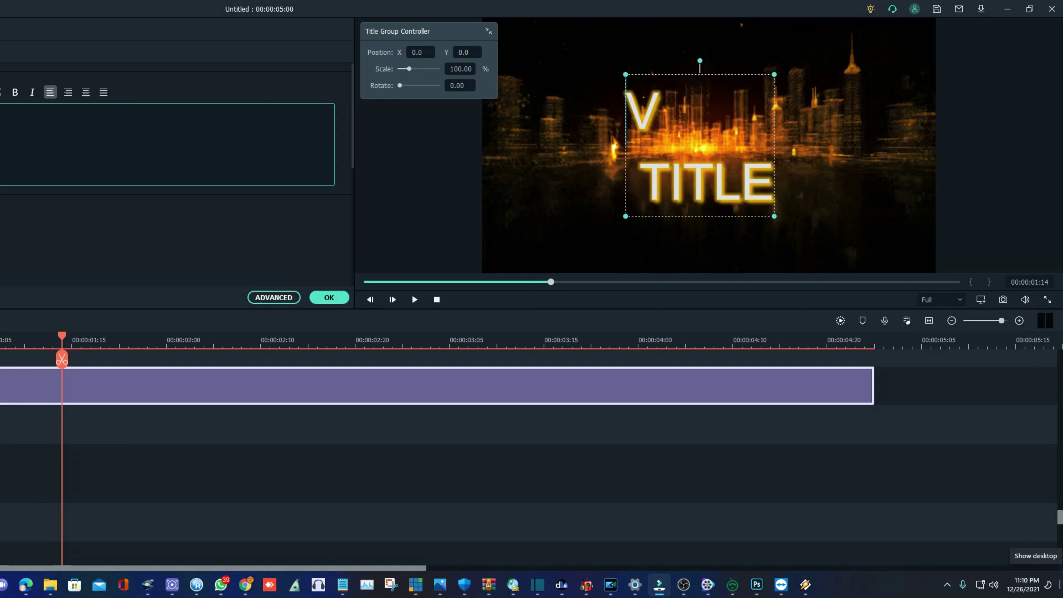
pyautogui.write('ID')
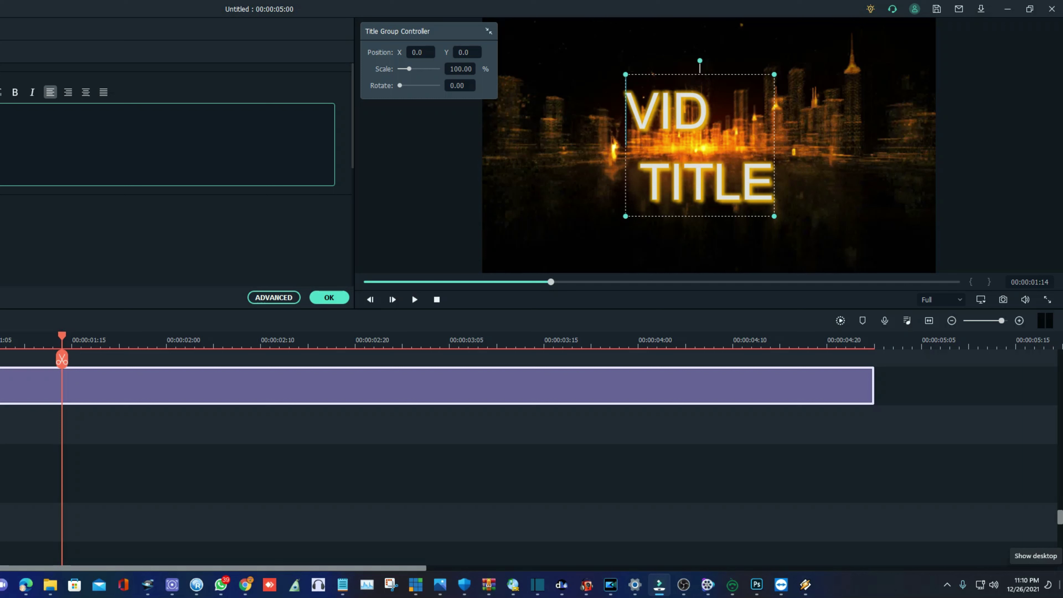
pyautogui.write(' S')
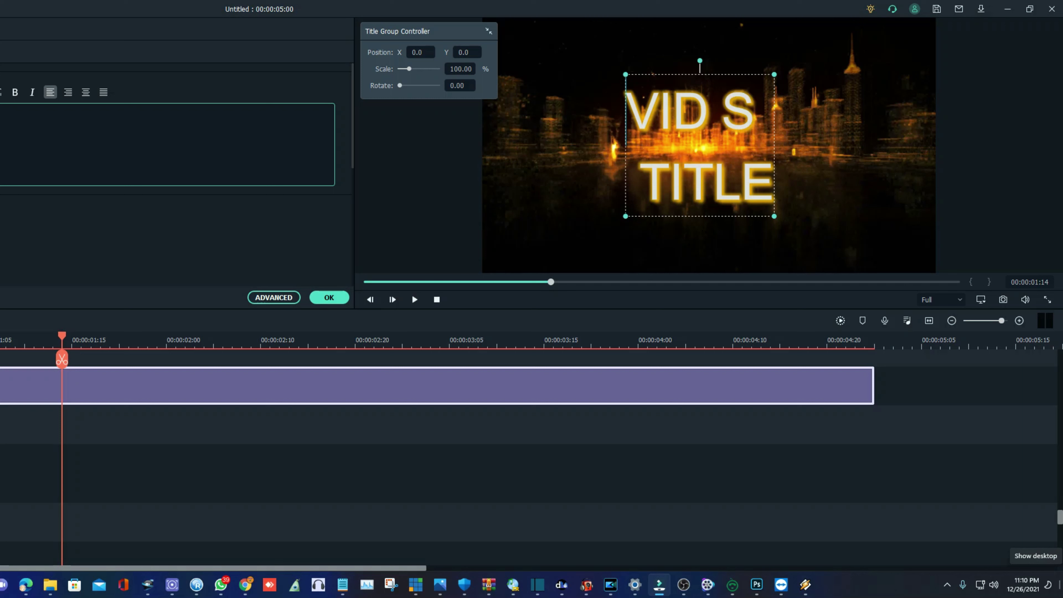
pyautogui.write('OCI')
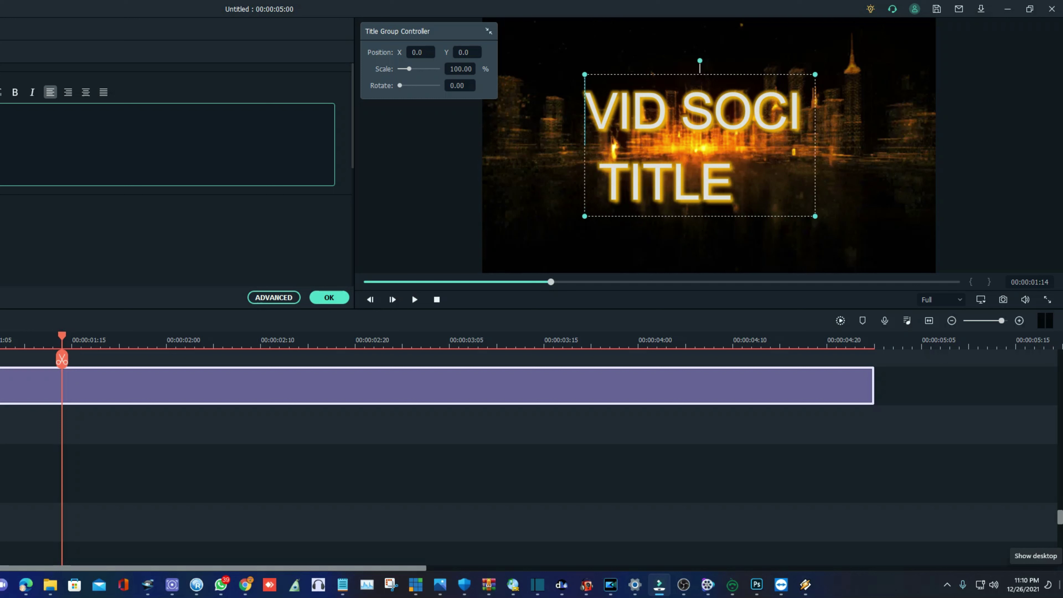
pyautogui.write('AL')
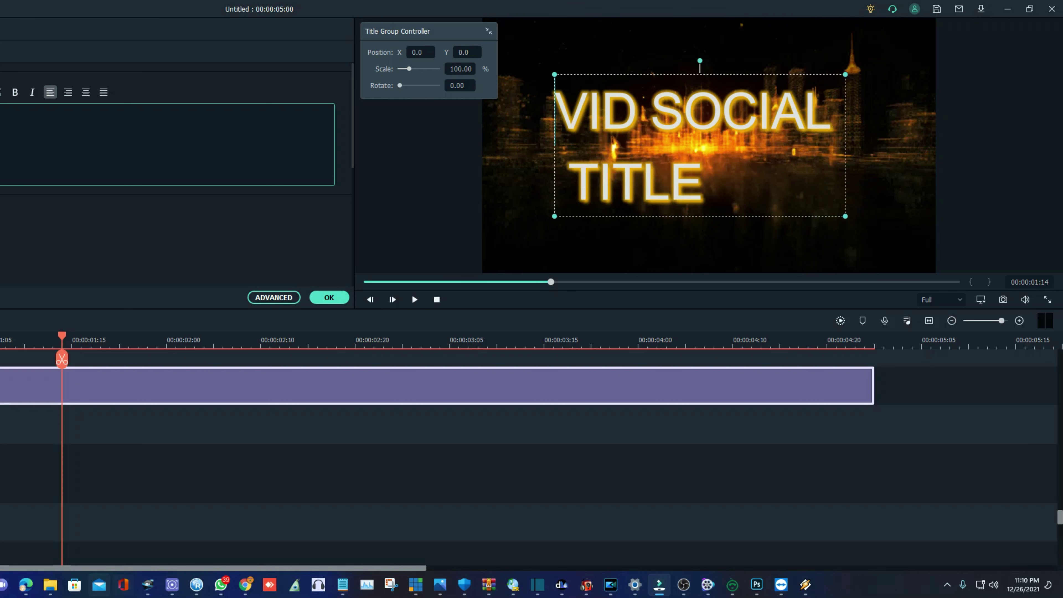
# Step: Replace the word TITLE on the title's second line with 360
pyautogui.hotkey('shift', 'Left')
pyautogui.hotkey('shift', 'Left')
pyautogui.hotkey('shift', 'Left')
pyautogui.hotkey('shift', 'Left')
pyautogui.hotkey('shift', 'Left')
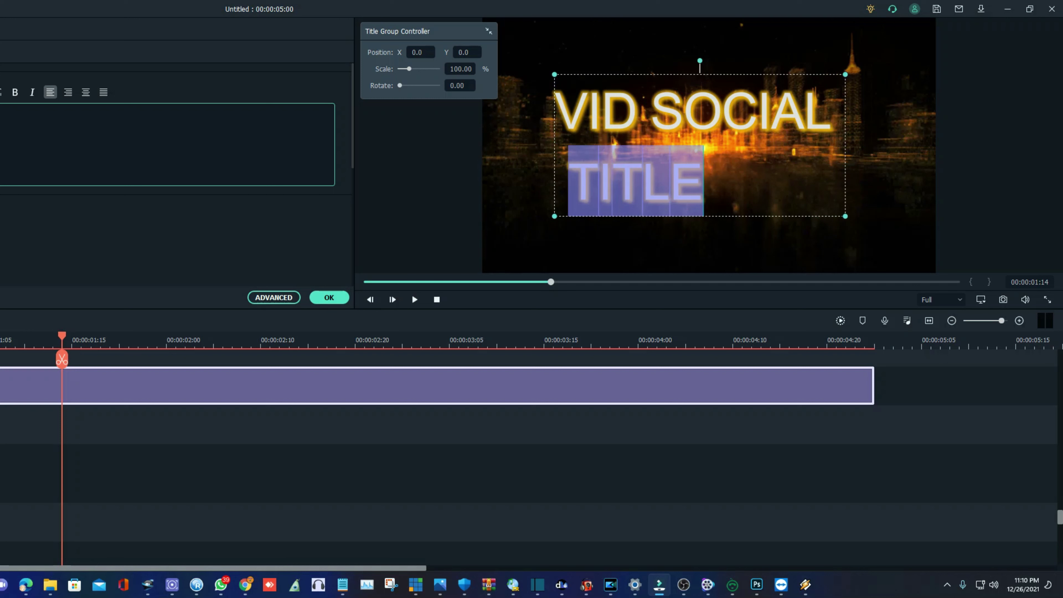
pyautogui.write('3')
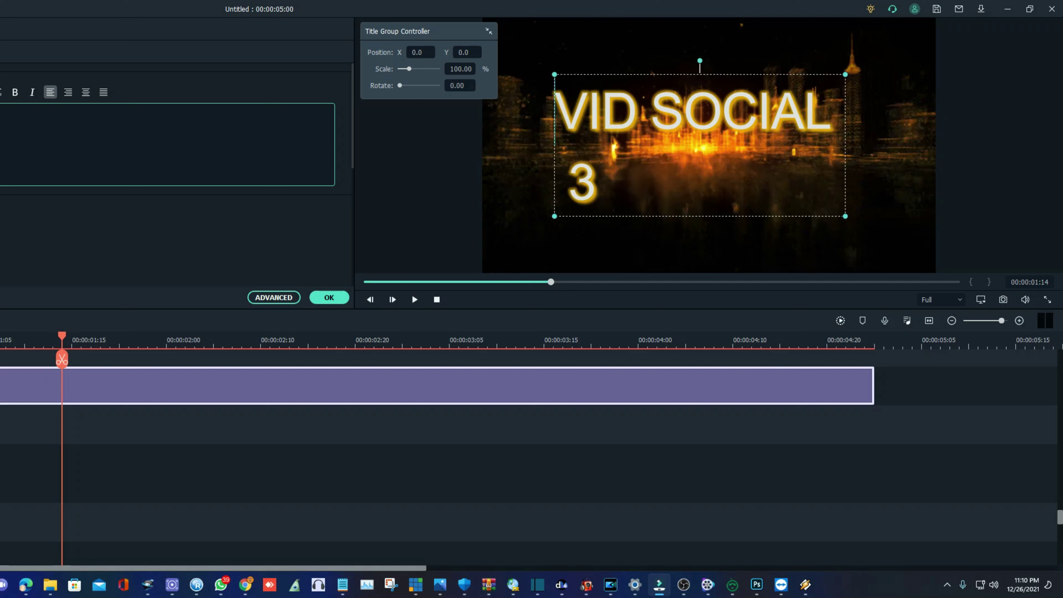
pyautogui.write('6')
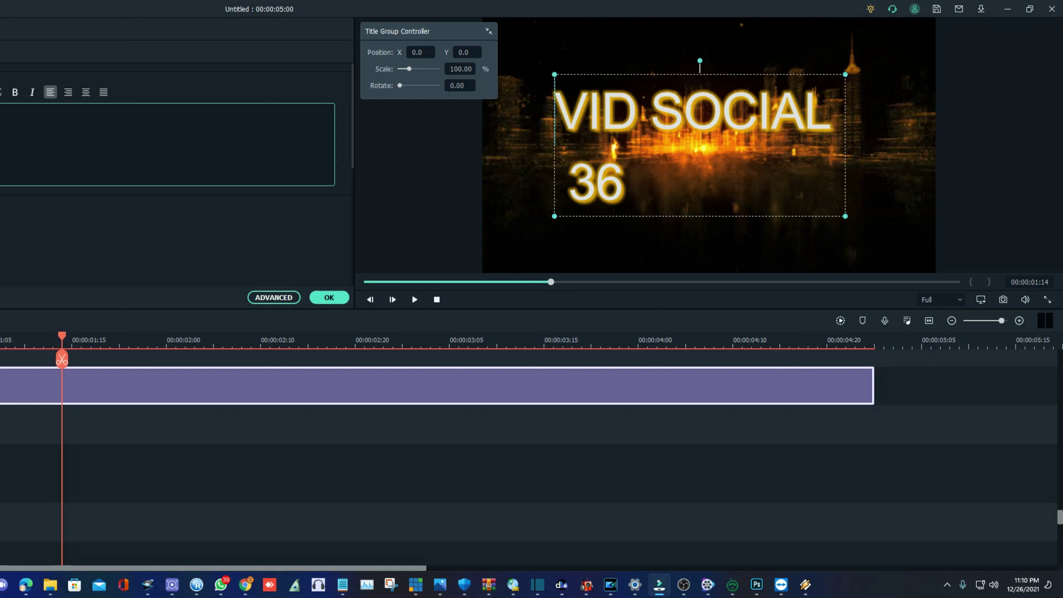
pyautogui.write('0')
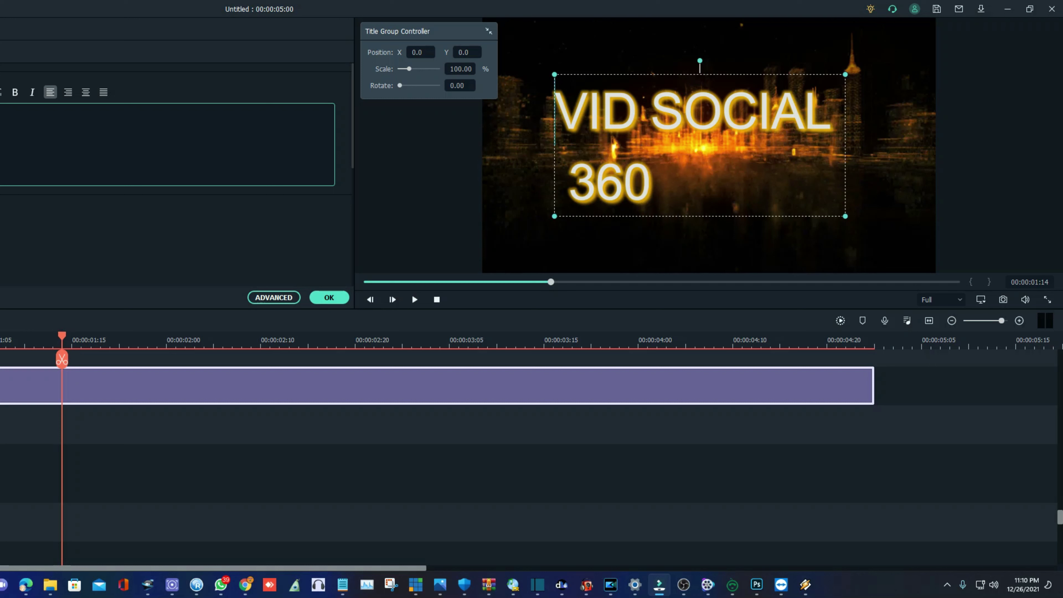
# Step: Centre 360 beneath VID SOCIAL, shift the title text slightly downward, and apply the title edits
pyautogui.click(569, 181)
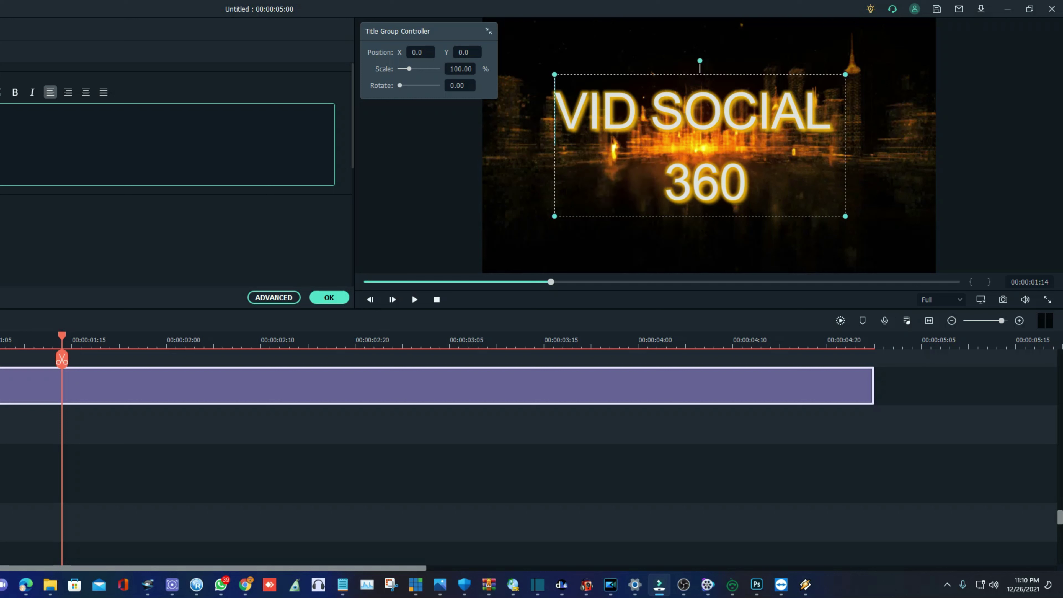
pyautogui.click(596, 180)
pyautogui.click(638, 111)
pyautogui.click(684, 110)
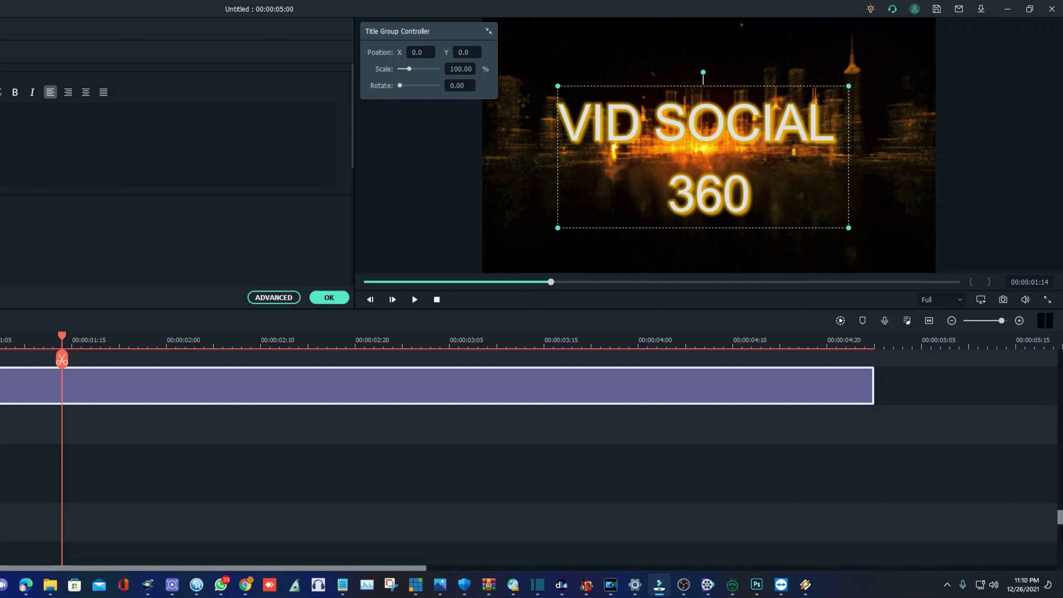
pyautogui.click(329, 298)
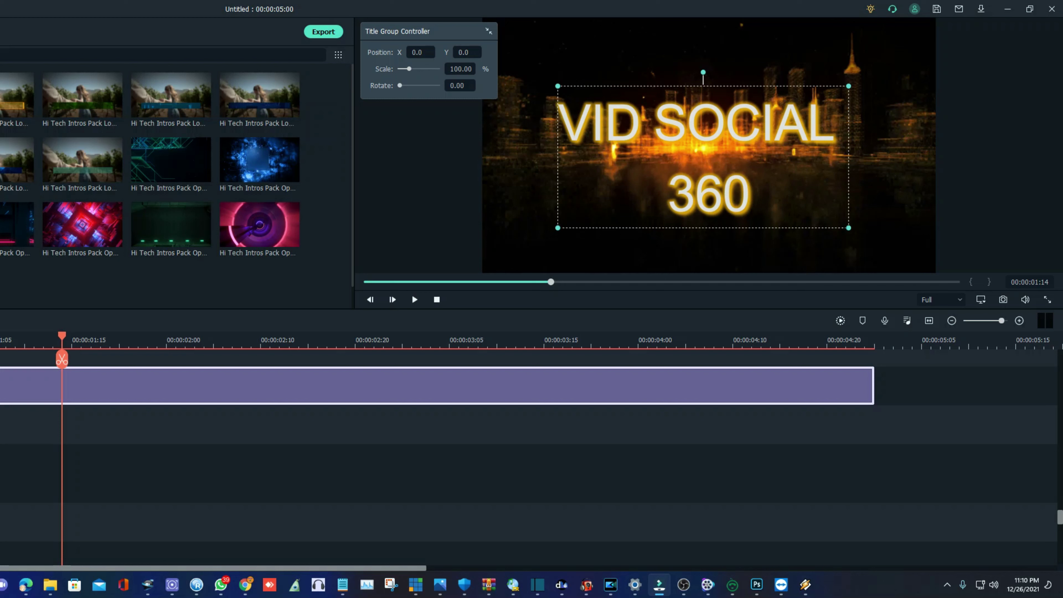
# Step: Play the edited title from the start, render the timeline preview, and replay it up to 00:00:02:08
pyautogui.click(437, 300)
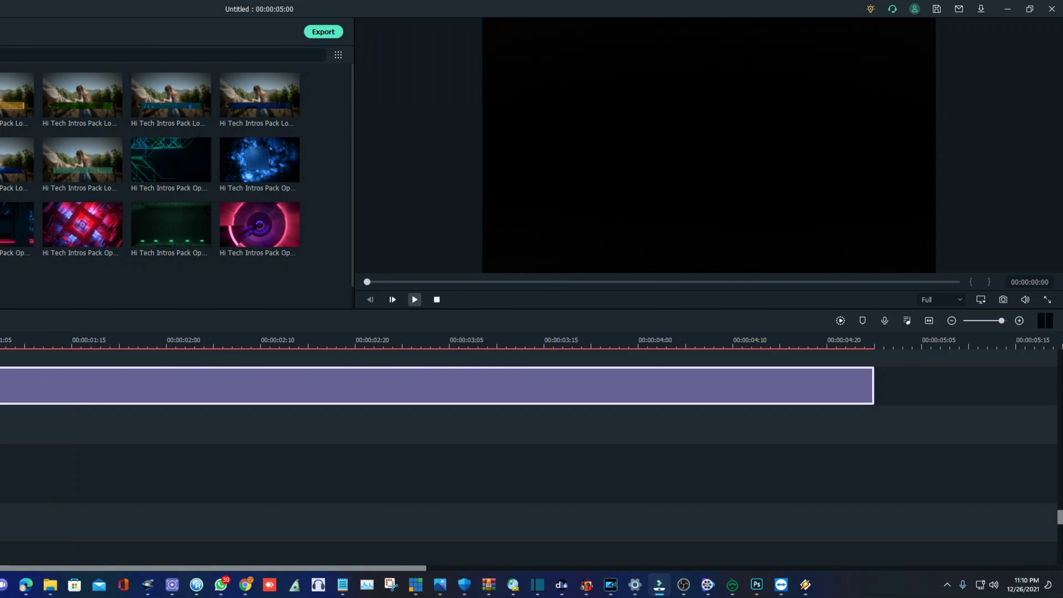
pyautogui.click(415, 299)
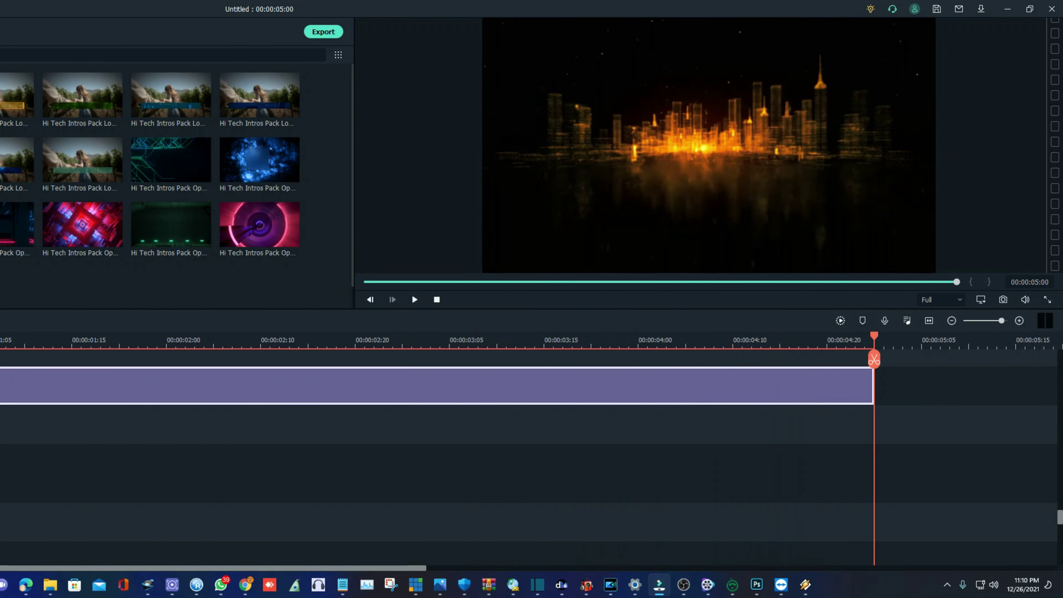
pyautogui.click(840, 321)
pyautogui.click(414, 300)
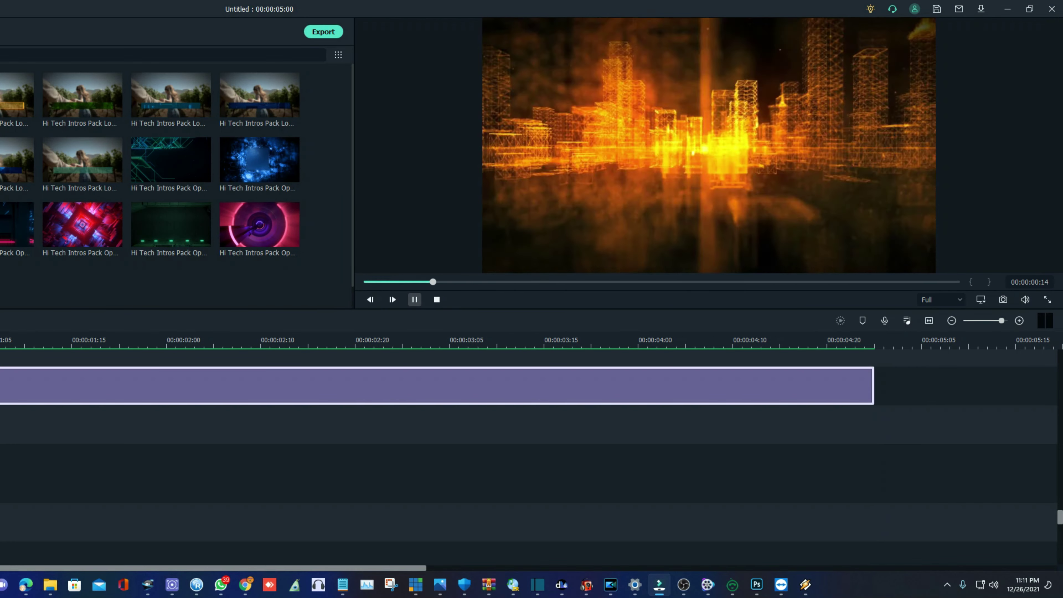
pyautogui.click(414, 300)
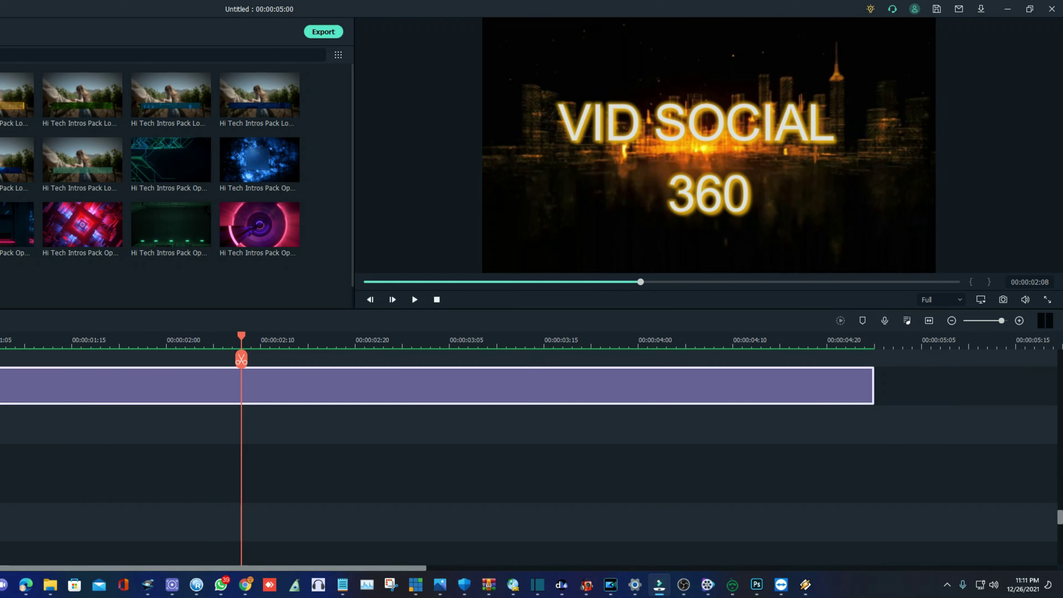
# Step: Move the playhead back to 00:00:00:13 and look through the title's transform and compositing settings
pyautogui.moveTo(242, 358); pyautogui.dragTo(0, 359)
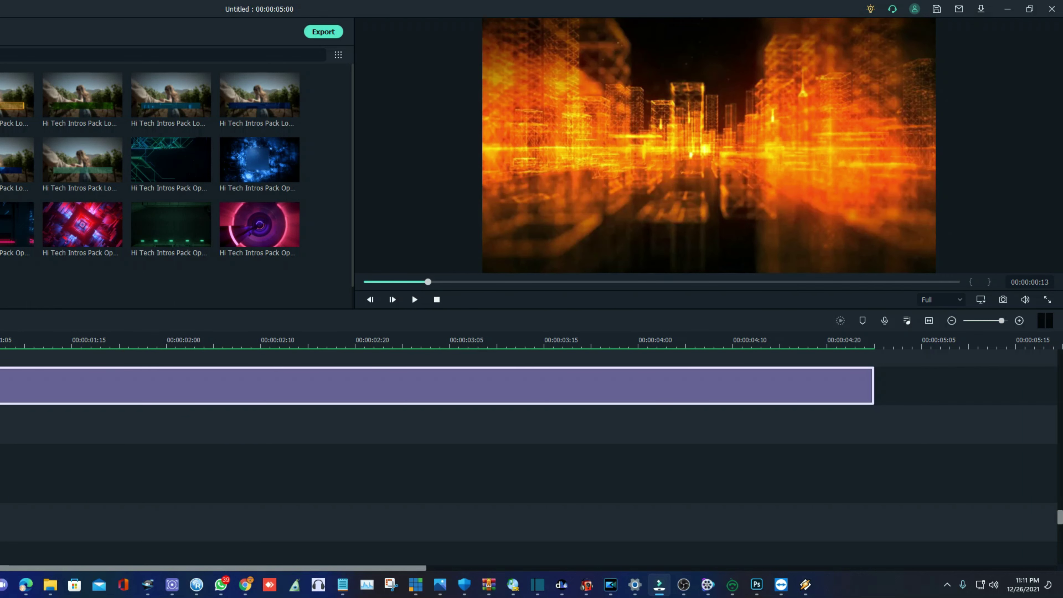
pyautogui.doubleClick(0, 385)
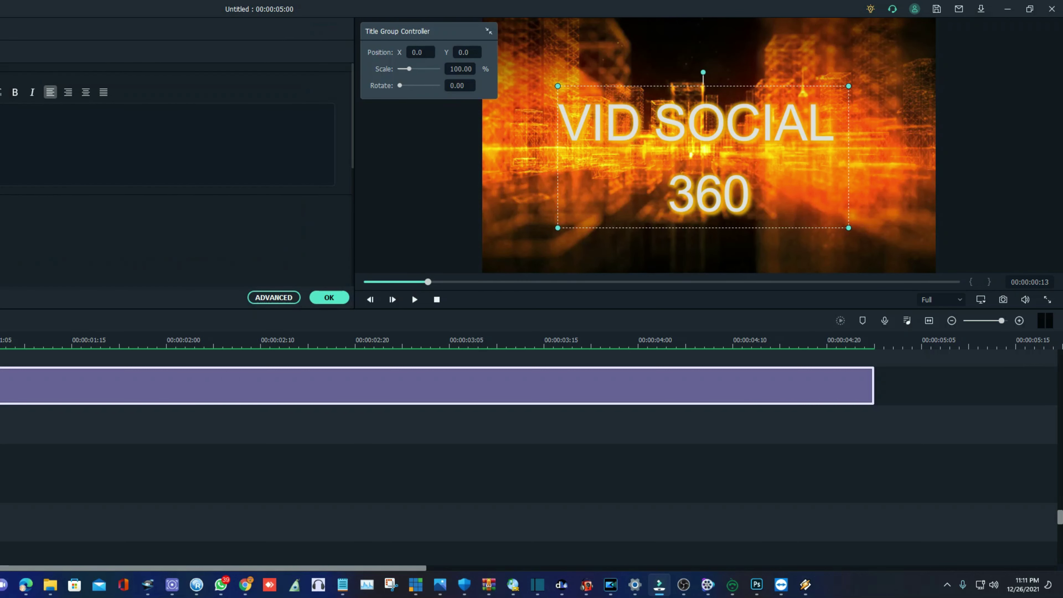
pyautogui.scroll(-5, 176, 168)
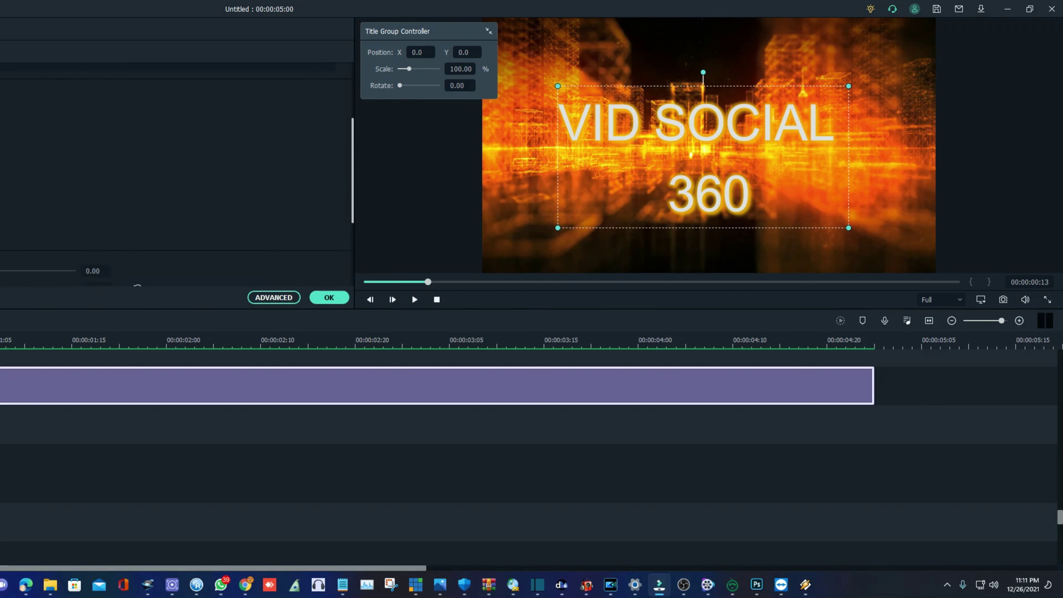
pyautogui.scroll(-3, 176, 167)
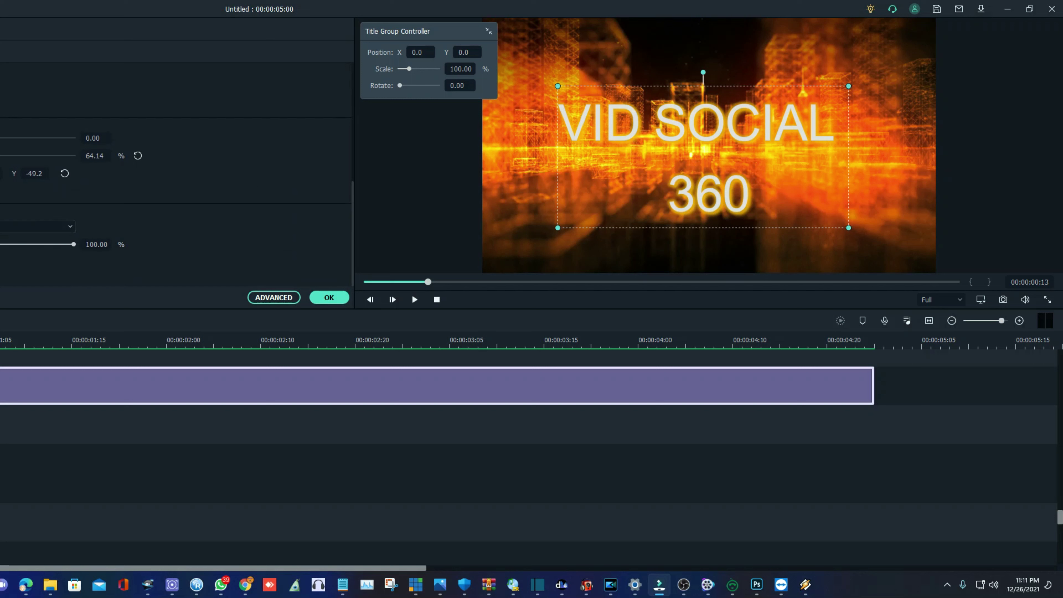
pyautogui.click(38, 226)
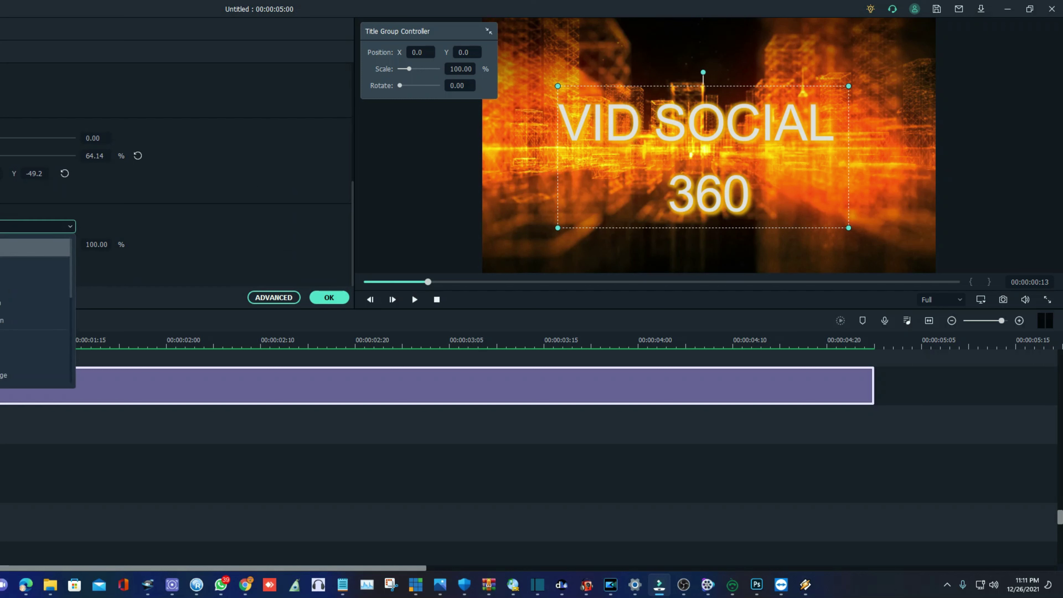
pyautogui.press('Return')
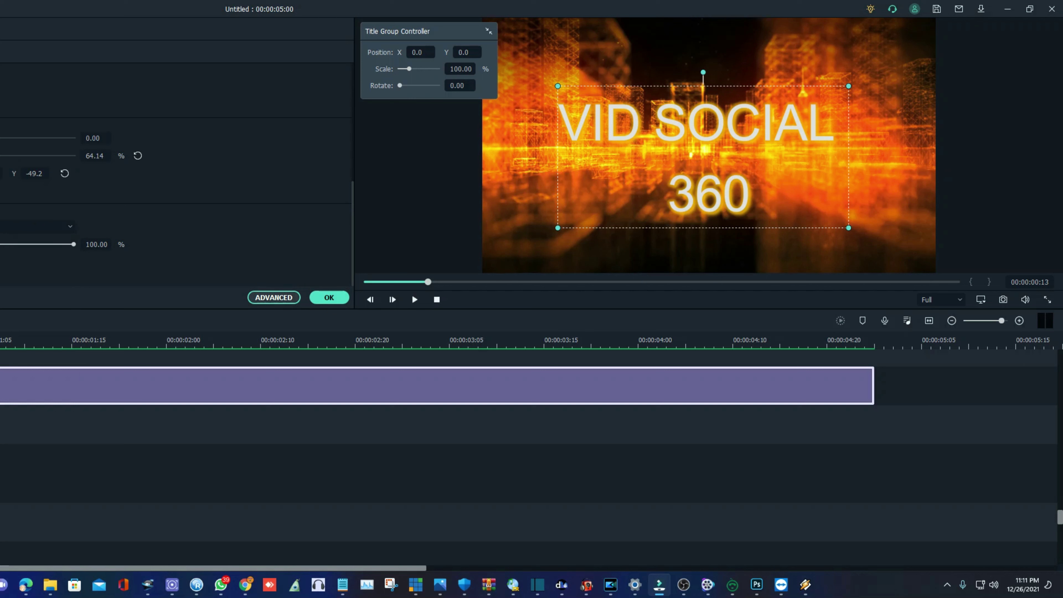
pyautogui.click(329, 298)
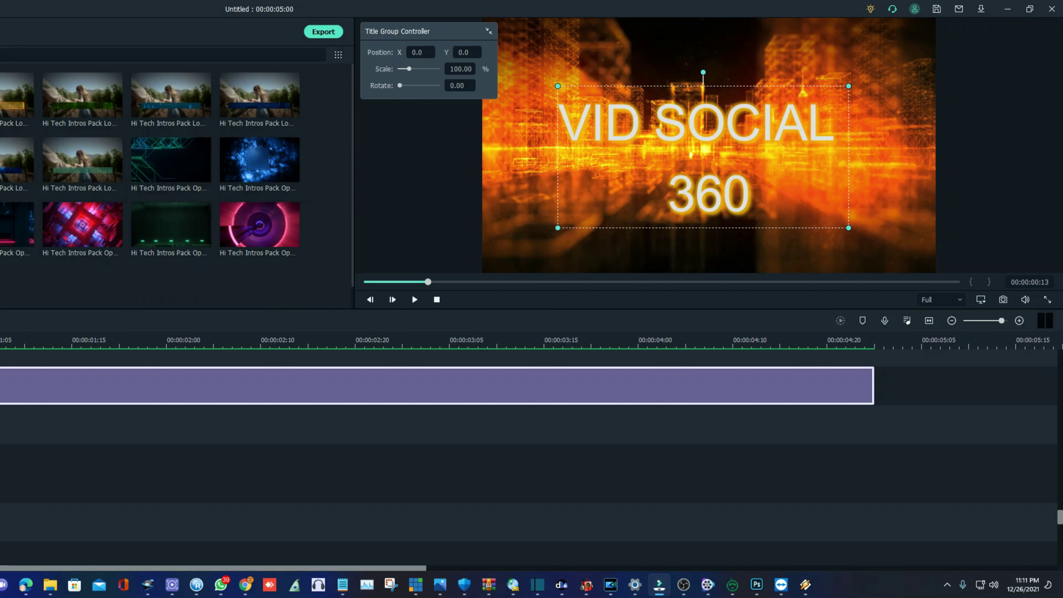
# Step: Play through the title, move the playhead back to 00:00:00:19, and trim off the title clip's opening up to that frame
pyautogui.click(414, 300)
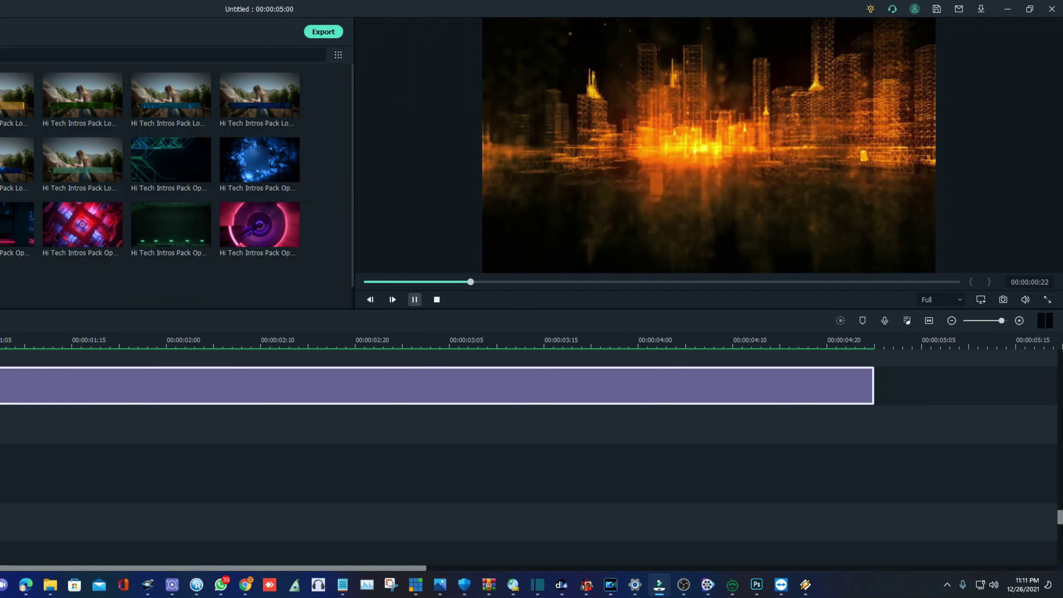
pyautogui.press('space')
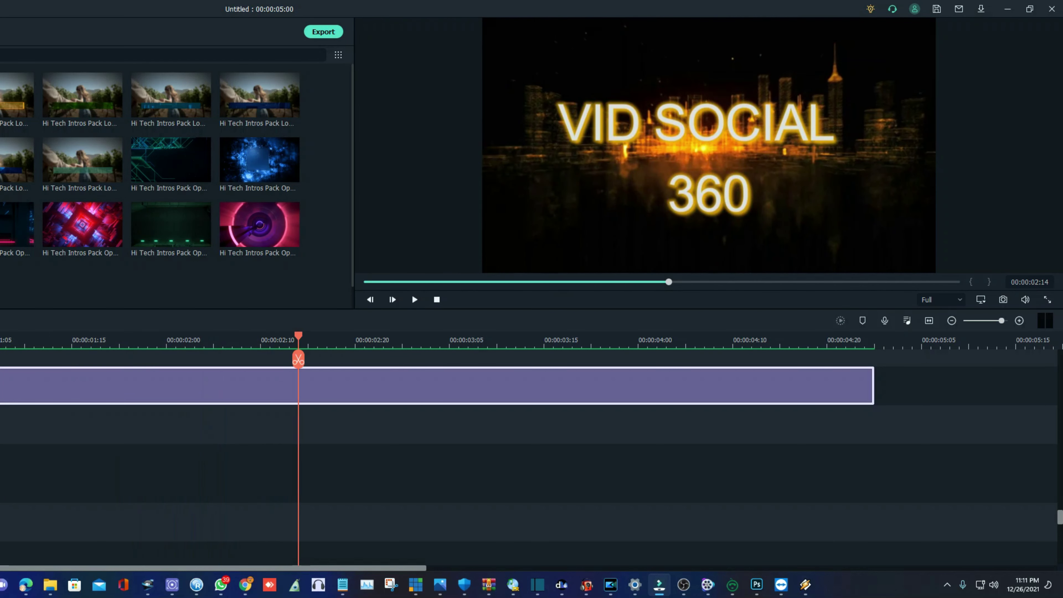
pyautogui.moveTo(298, 335); pyautogui.dragTo(0, 336)
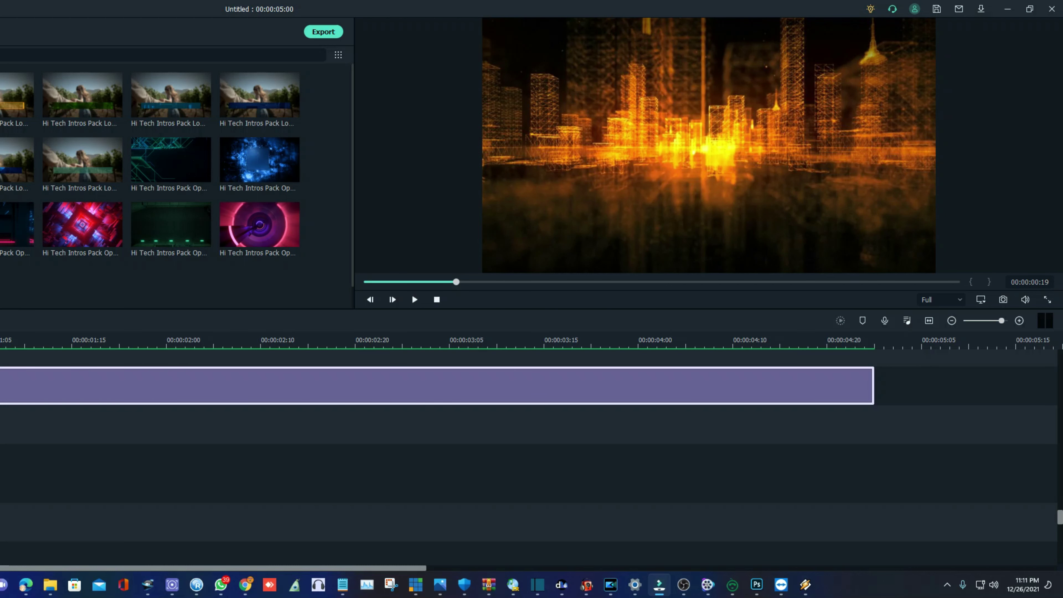
pyautogui.moveTo(0, 336); pyautogui.dragTo(0, 336)
pyautogui.moveTo(0, 385); pyautogui.dragTo(0, 386)
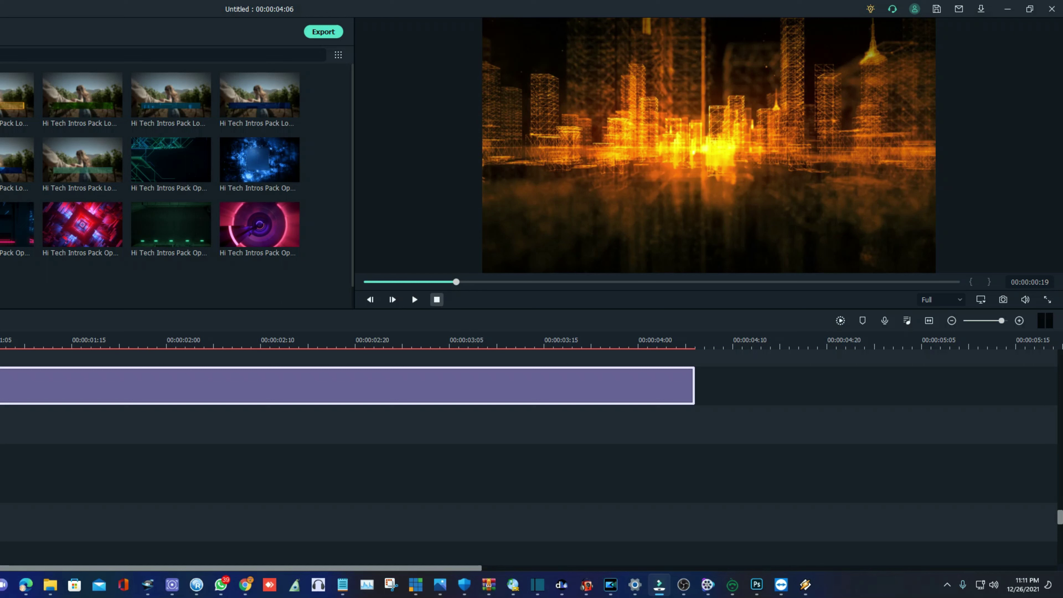
# Step: Render the timeline preview, play the trimmed title from the start, and step through the last frames to 00:00:04:04
pyautogui.click(437, 300)
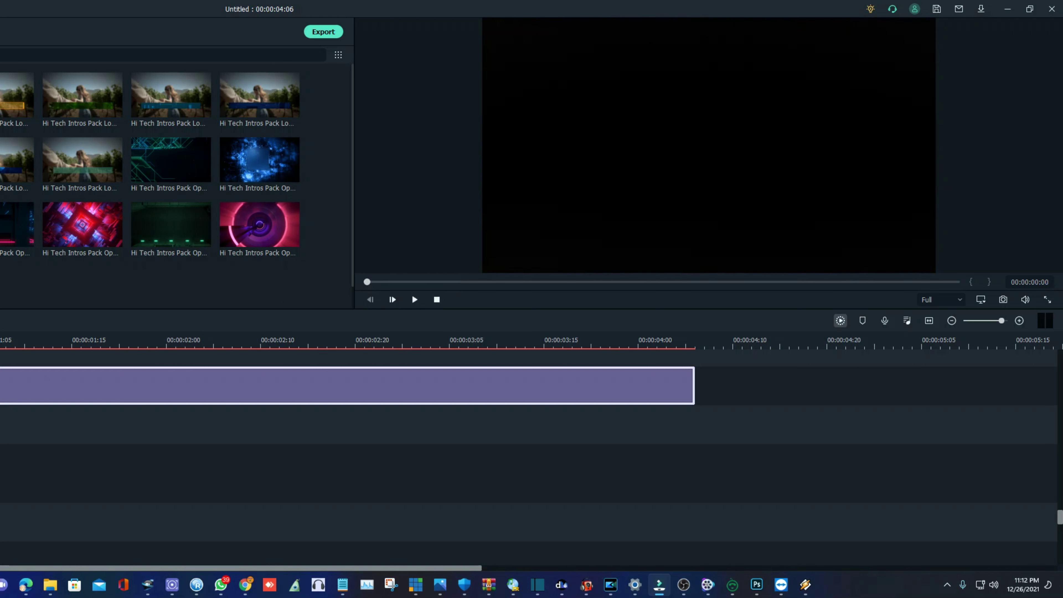
pyautogui.click(841, 320)
pyautogui.click(414, 299)
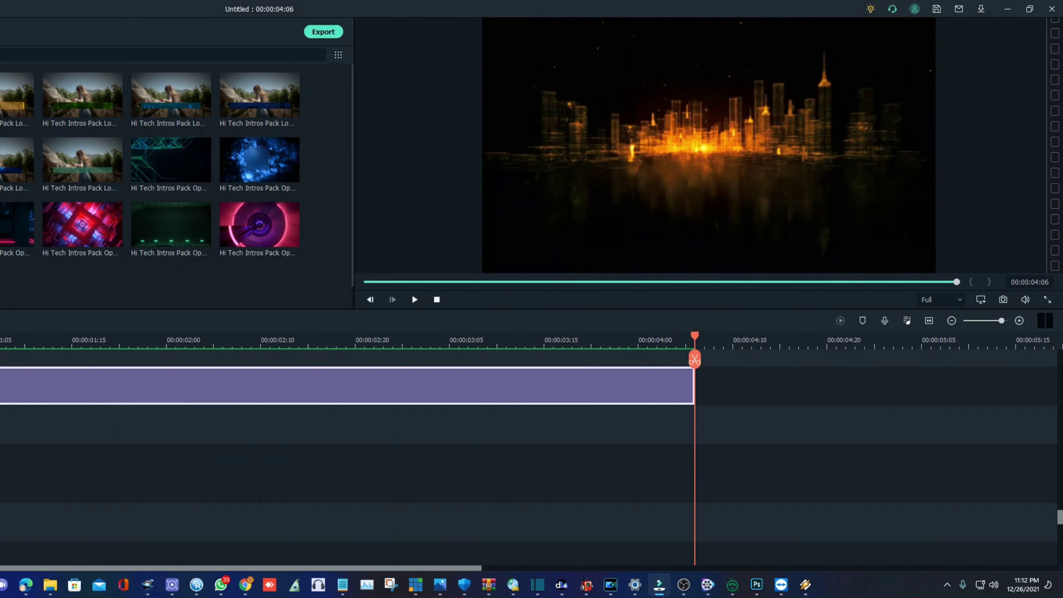
pyautogui.press('Left')
pyautogui.press('Left')
pyautogui.press('Left')
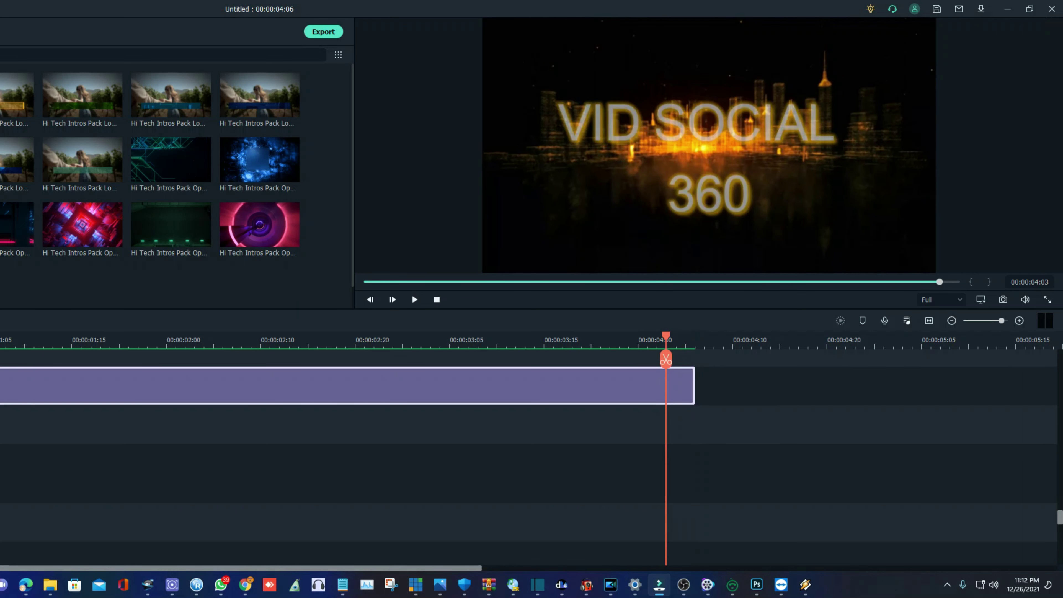
pyautogui.press('Right')
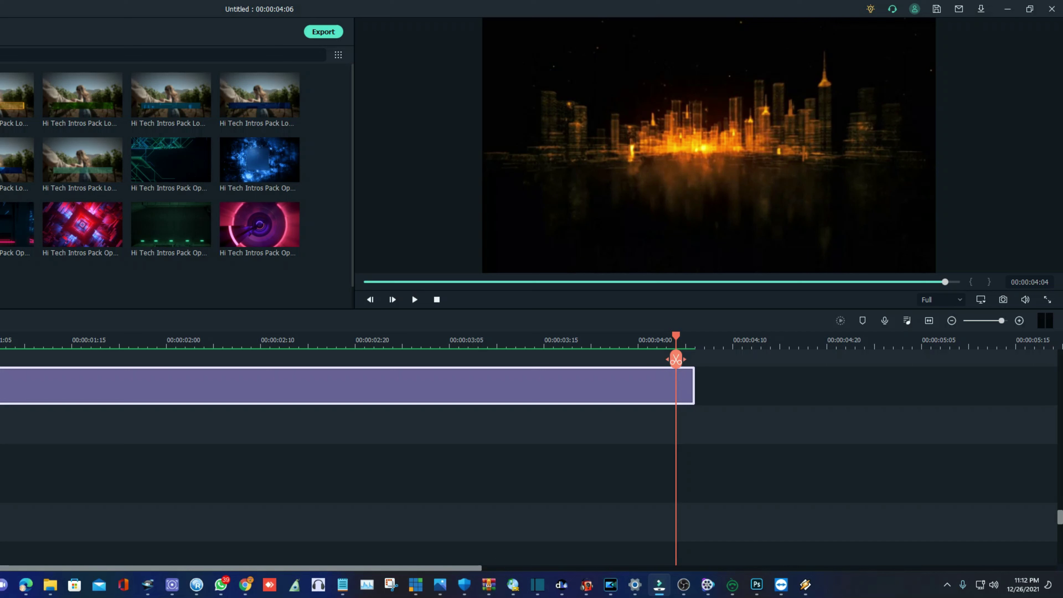
# Step: Copy the title clip and paste the duplicate directly after it at 00:00:04:06
pyautogui.click(259, 224)
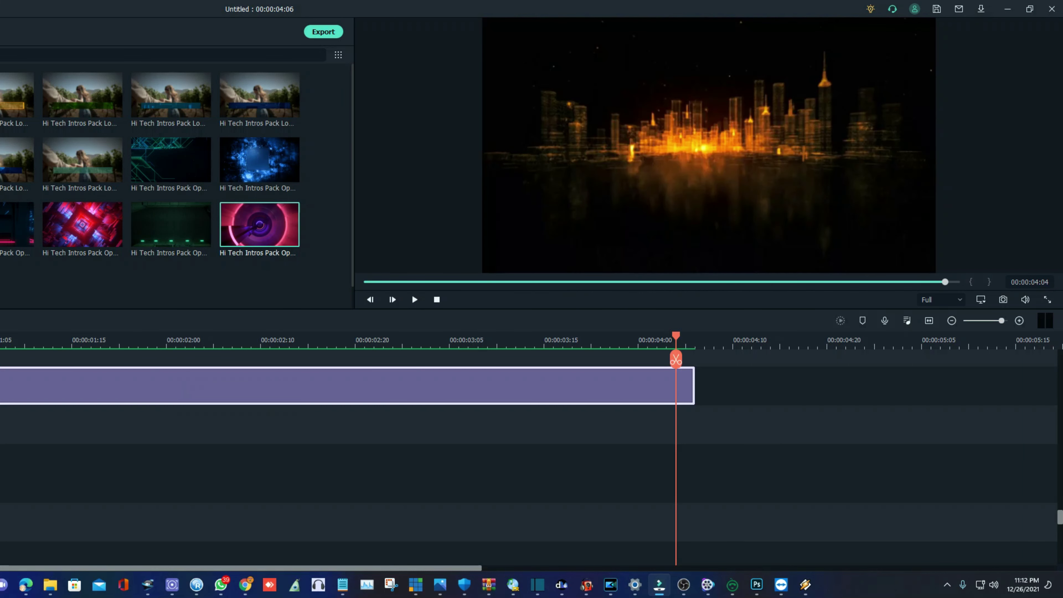
pyautogui.rightClick(190, 381)
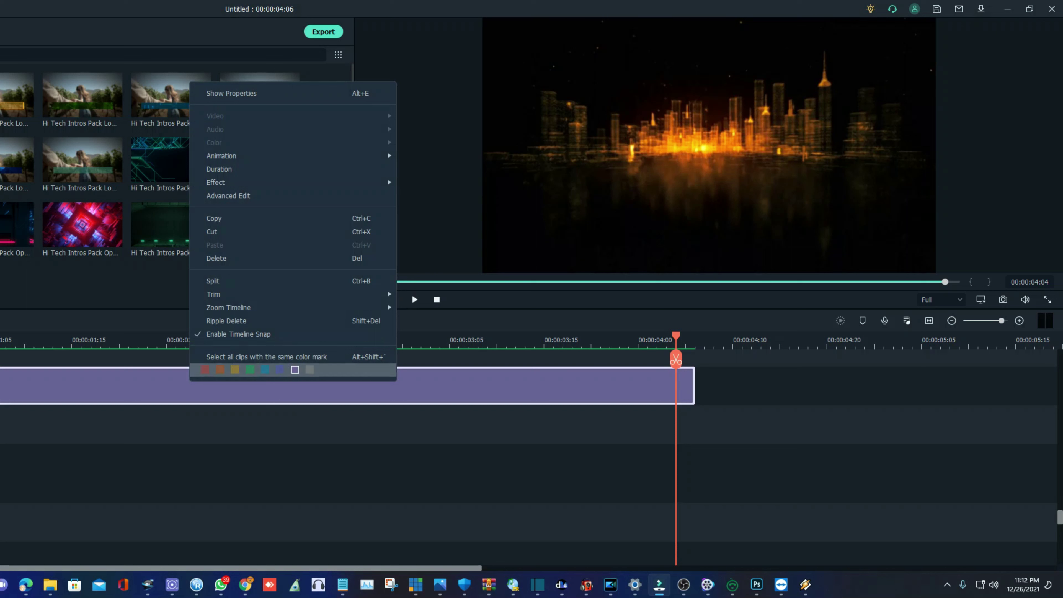
pyautogui.click(251, 218)
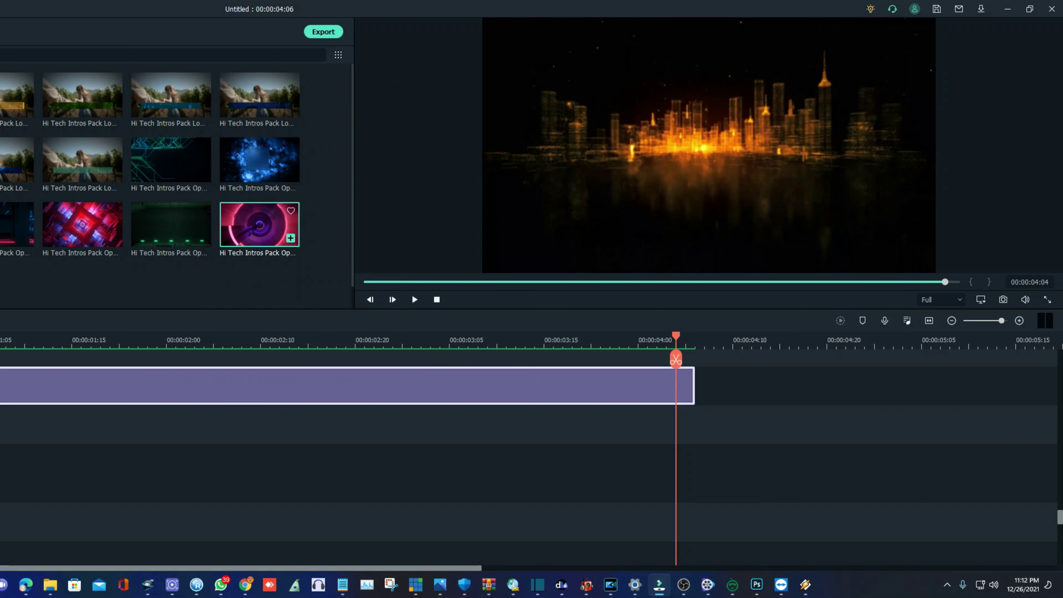
pyautogui.press('Right')
pyautogui.press('Right')
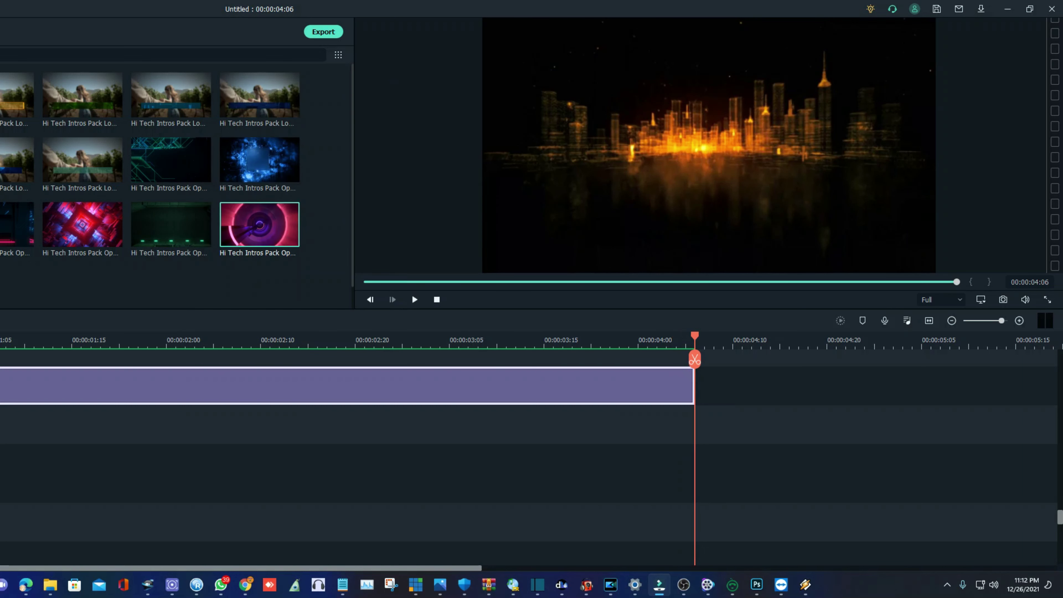
pyautogui.rightClick(724, 73)
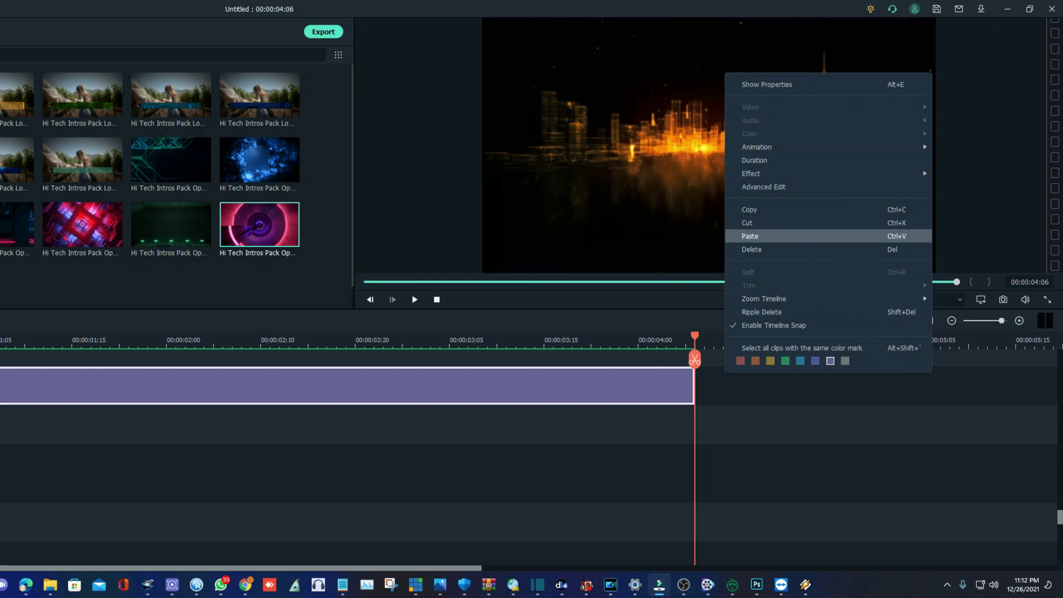
pyautogui.click(750, 236)
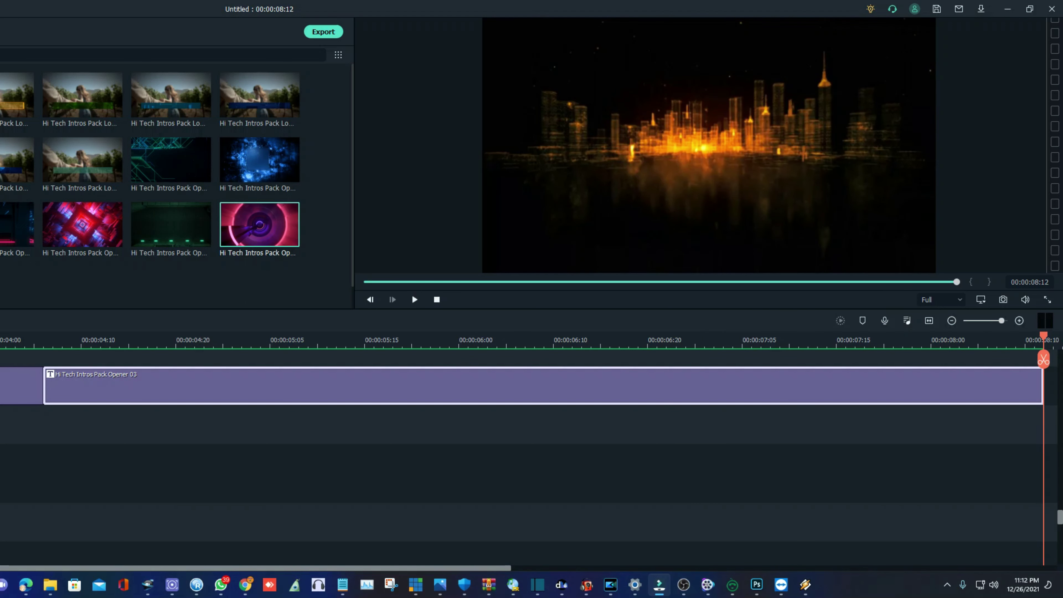
# Step: Move the duplicate title to the track below, starting at 00:00:03:10 so it overlaps the original, and render and play the timeline
pyautogui.moveTo(544, 385); pyautogui.dragTo(348, 424)
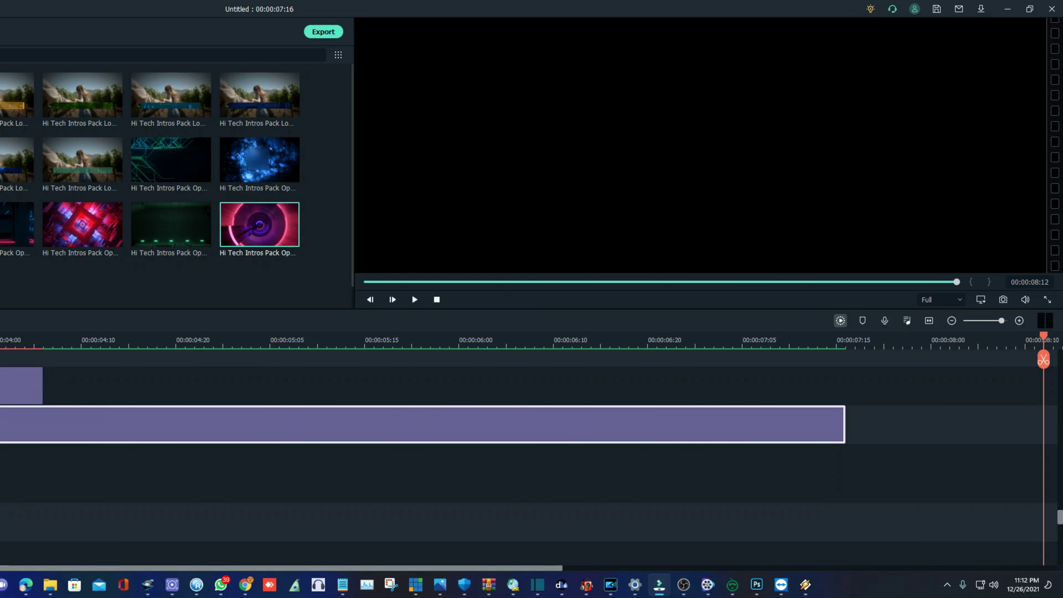
pyautogui.click(840, 321)
pyautogui.click(437, 299)
pyautogui.click(415, 300)
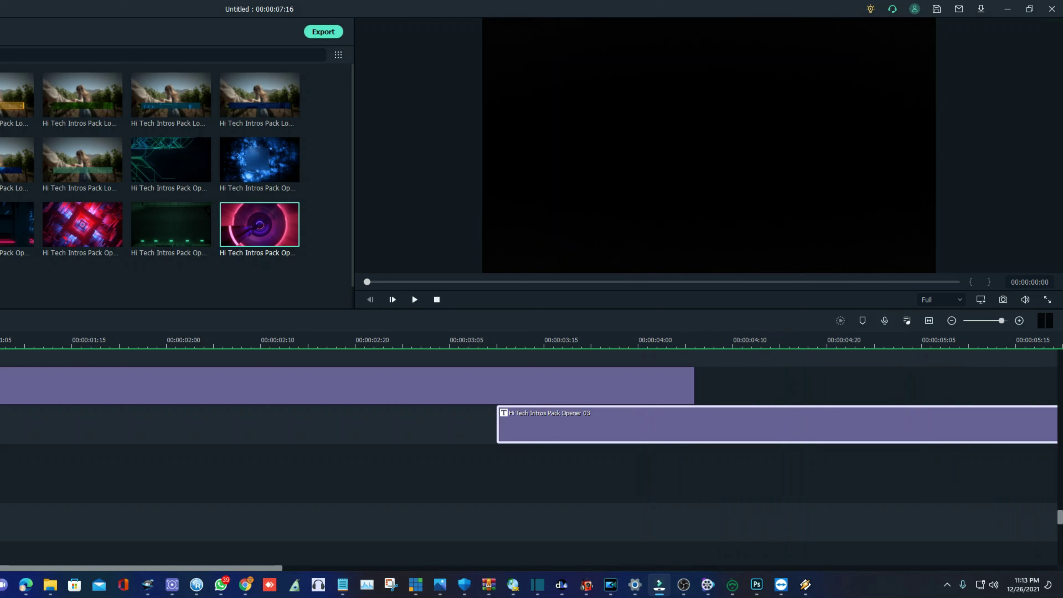
pyautogui.click(415, 299)
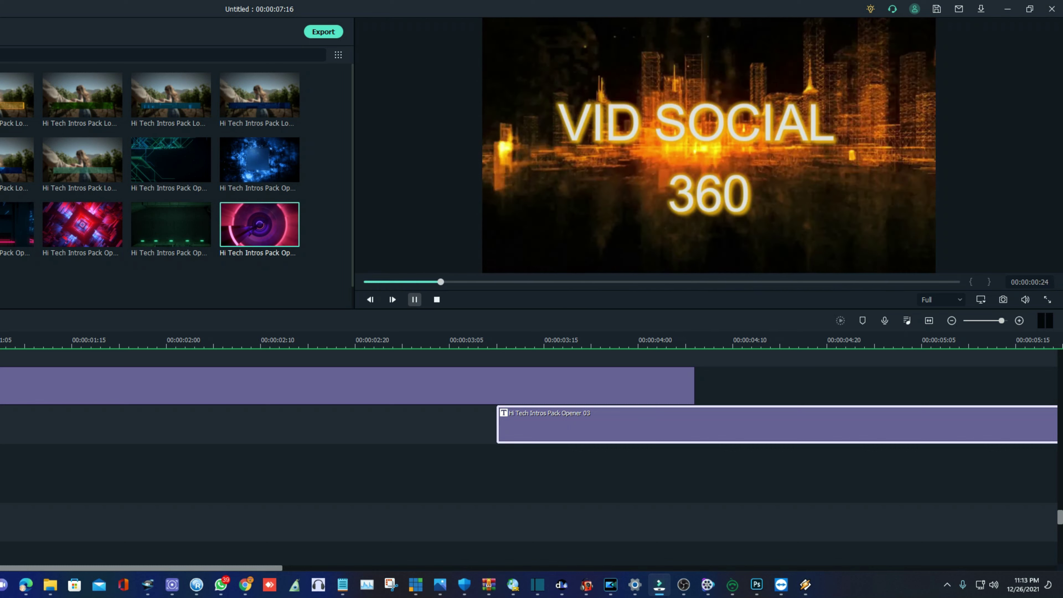
# Step: At 00:00:07:04, remove the VID SOCIAL 360 text from the duplicate title while keeping its city background
pyautogui.moveTo(1002, 321); pyautogui.dragTo(996, 321)
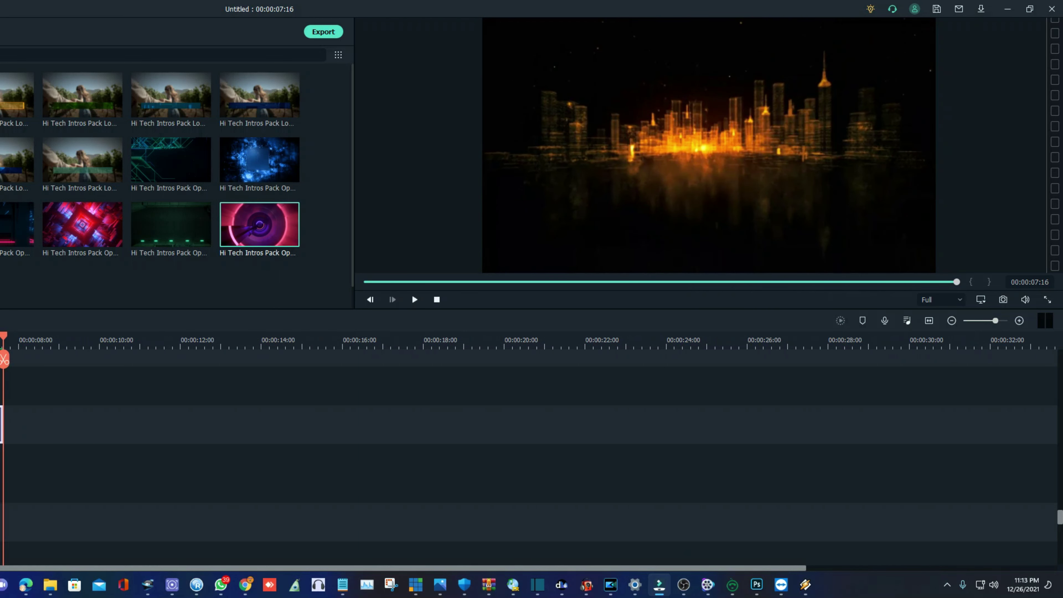
pyautogui.moveTo(3, 336); pyautogui.dragTo(0, 335)
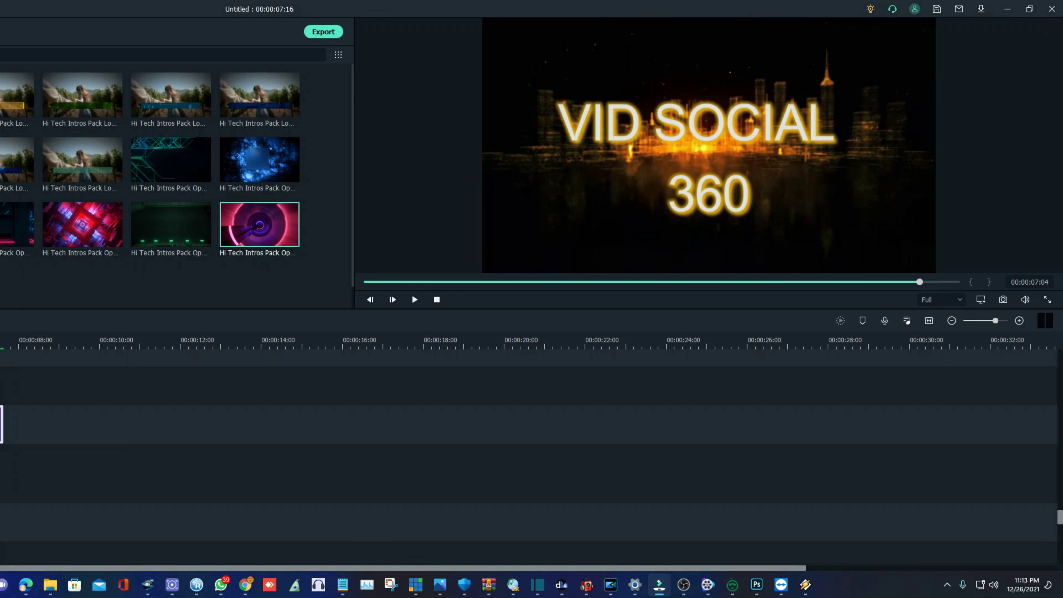
pyautogui.click(703, 157)
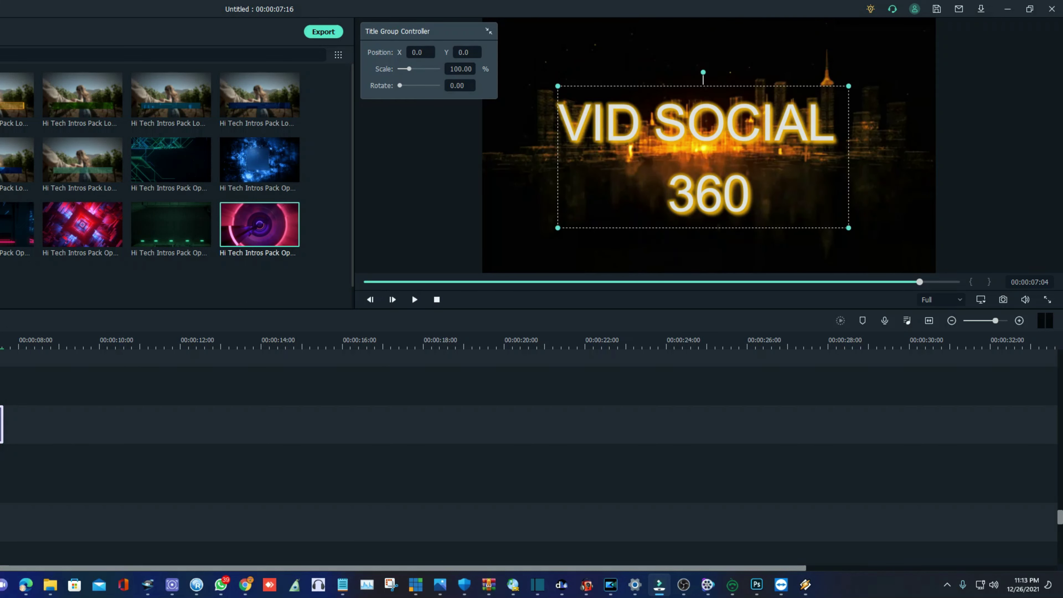
pyautogui.moveTo(703, 157); pyautogui.dragTo(710, 343)
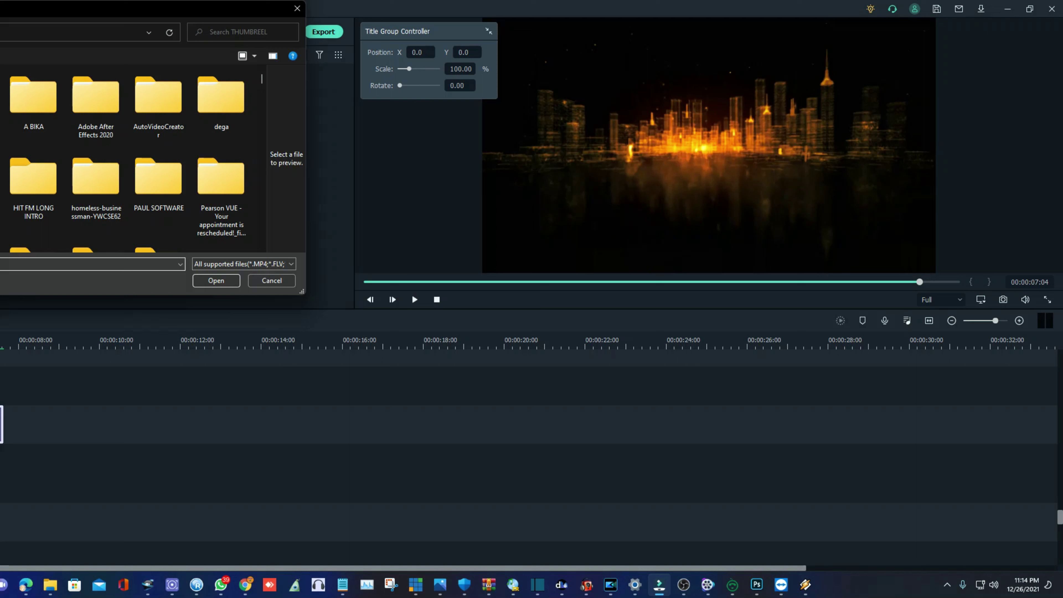
# Step: Import the vid SOCIAL 360 logo image from the folder of video editing softwares for YouTube beginners
pyautogui.hotkey('alt', 'Left')
pyautogui.hotkey('alt', 'Left')
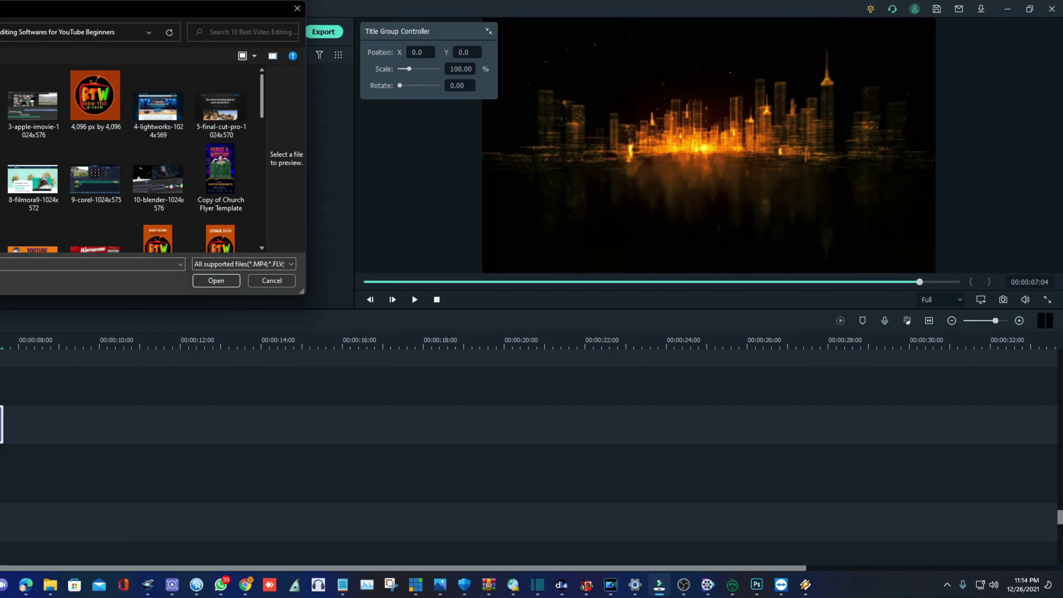
pyautogui.scroll(-3, 155, 86)
pyautogui.scroll(-4, 155, 86)
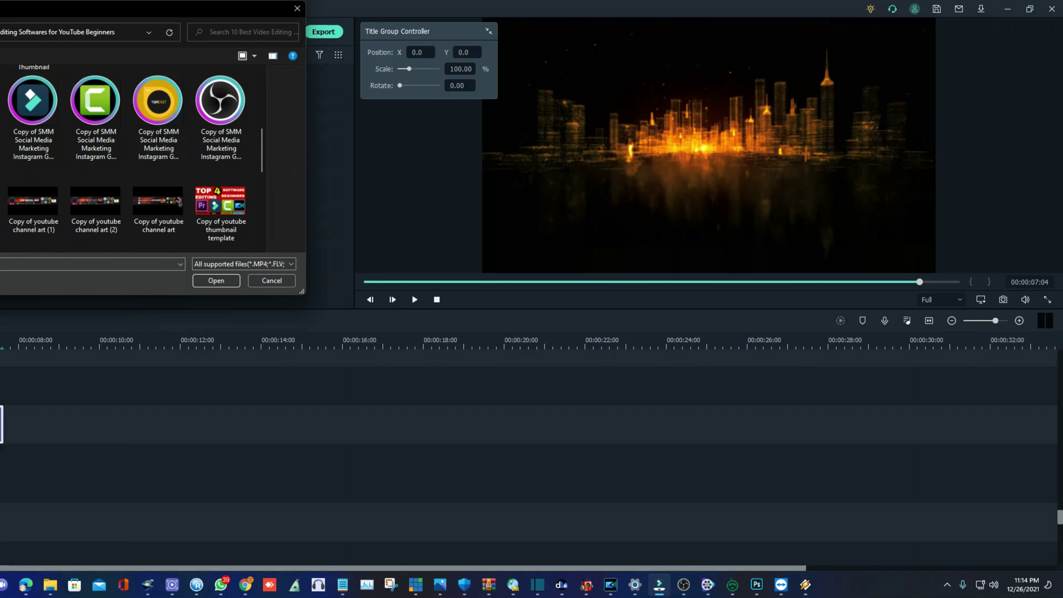
pyautogui.press('Return')
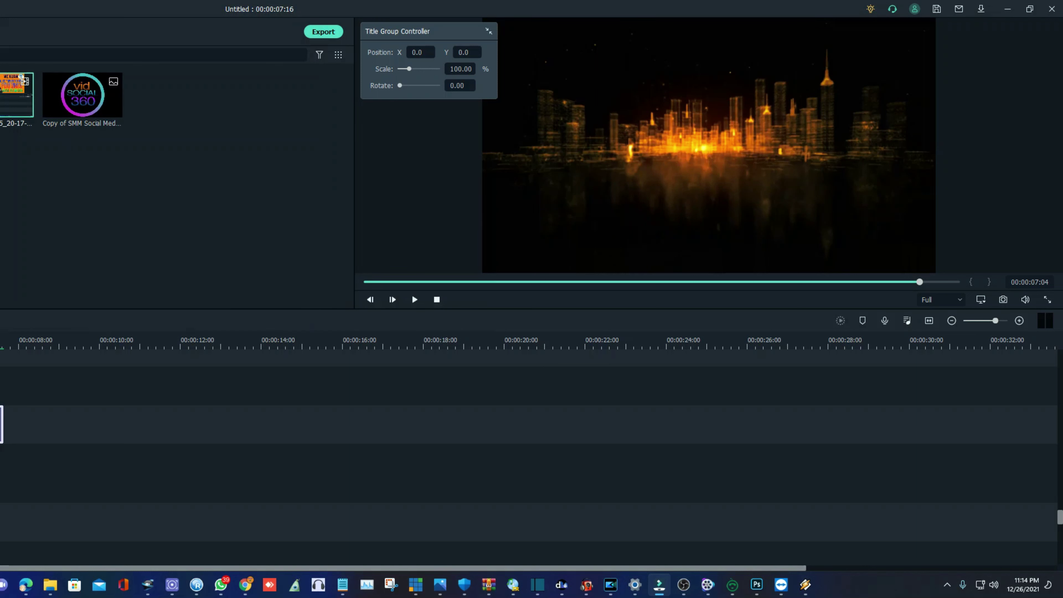
# Step: Place the logo on the track above the titles from 00:00:03:18, trim its end to 00:00:07:15, and play the rendered preview
pyautogui.press('space')
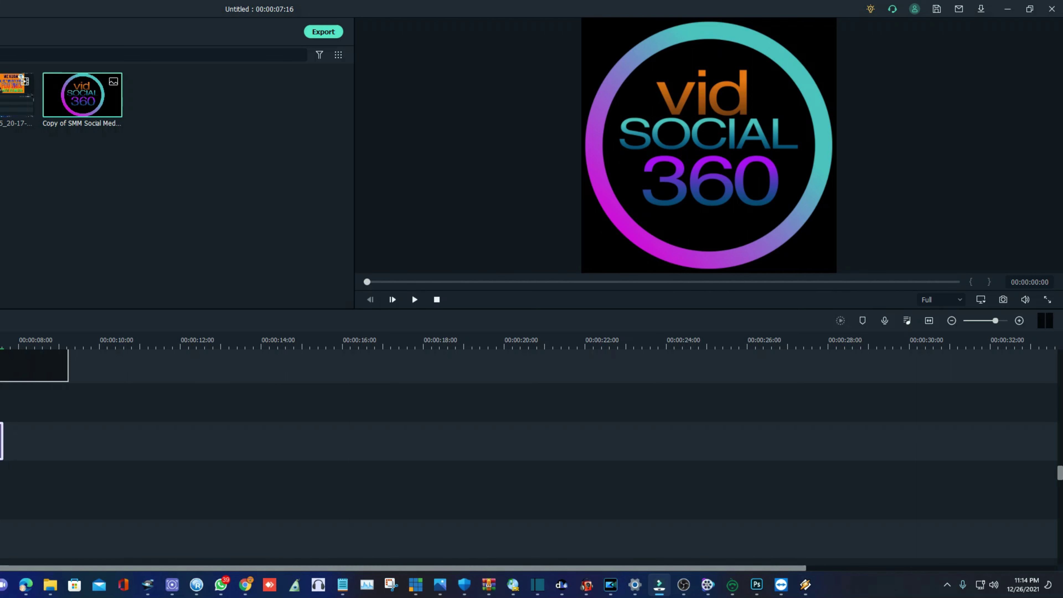
pyautogui.moveTo(26, 365); pyautogui.dragTo(4, 366)
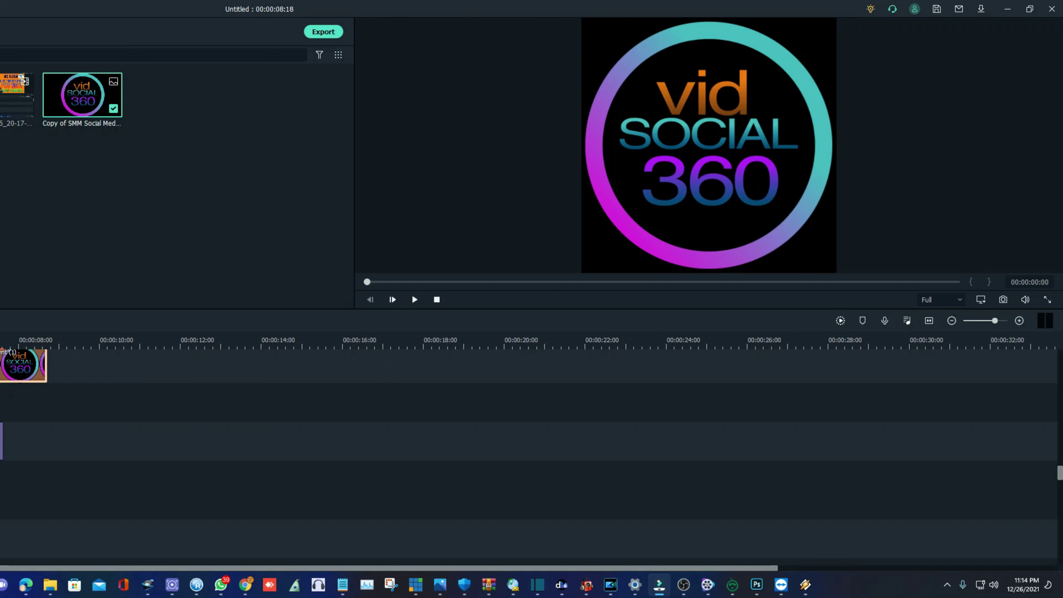
pyautogui.press('space')
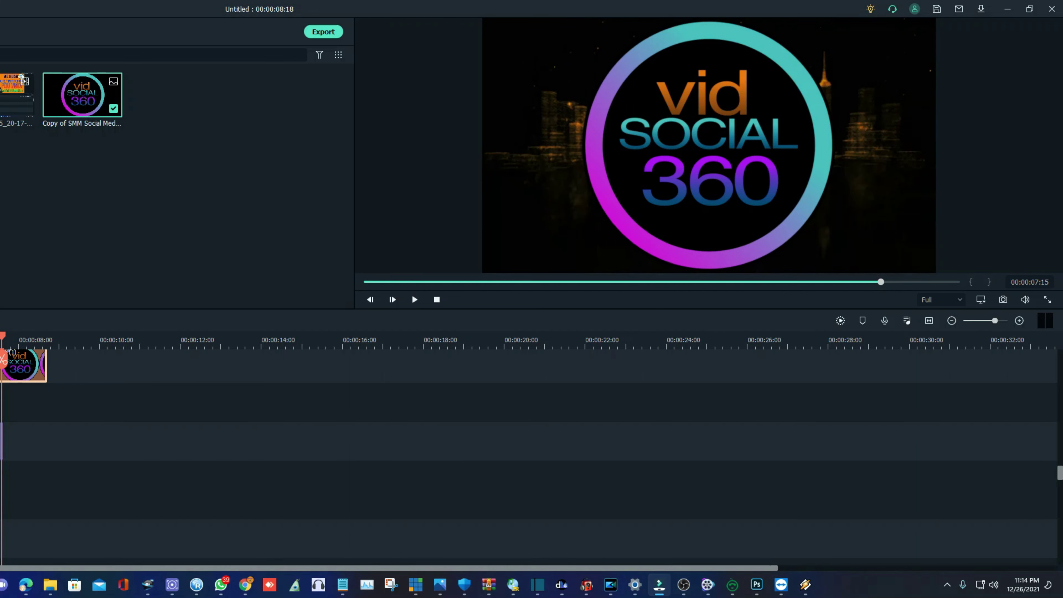
pyautogui.moveTo(45, 365); pyautogui.dragTo(3, 360)
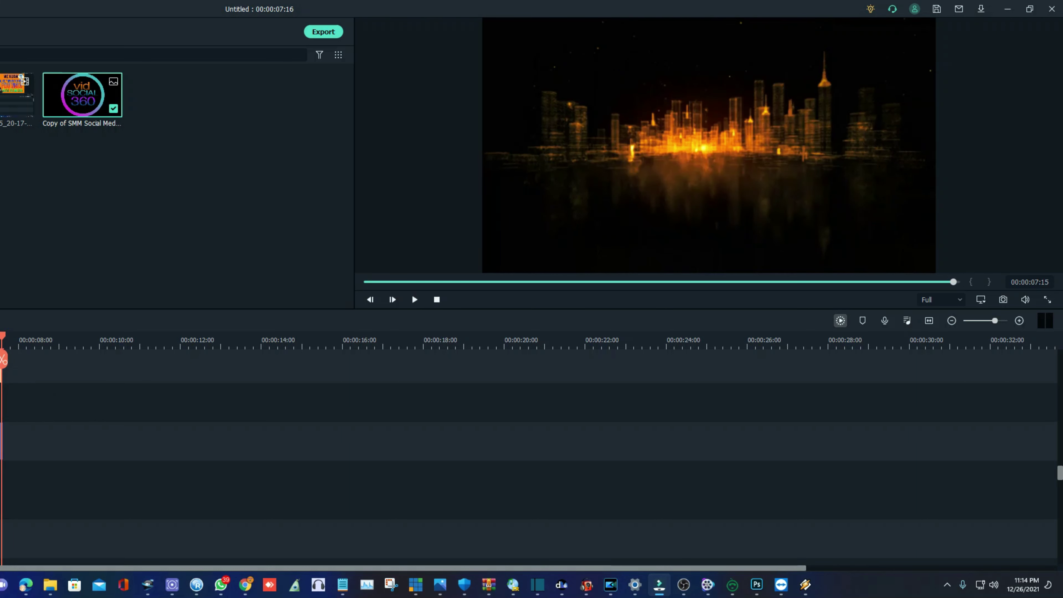
pyautogui.press('Return')
pyautogui.press('space')
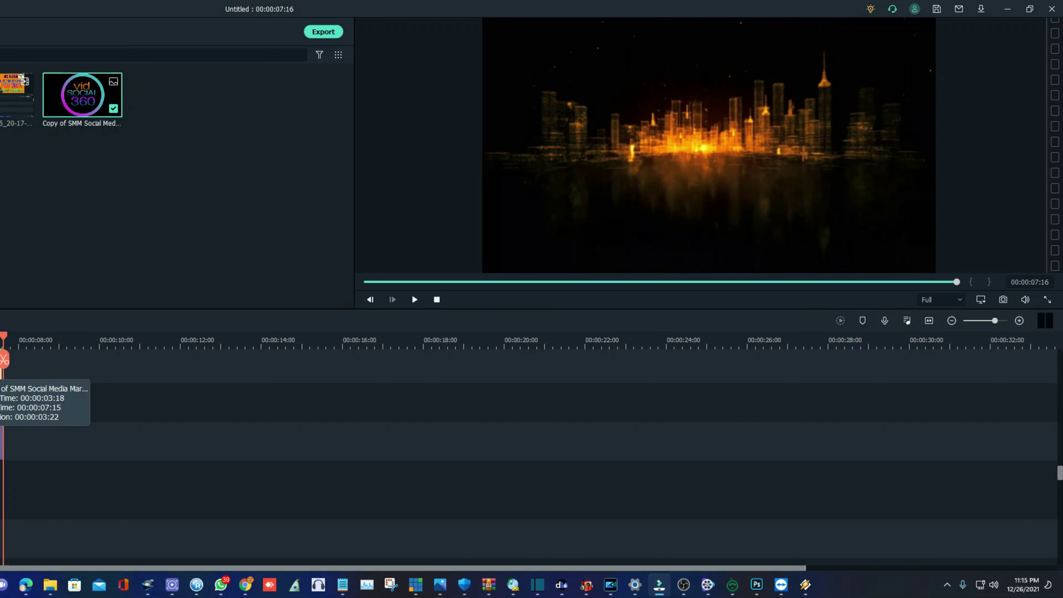
# Step: Open the logo clip's motion presets, try Vortex Out, play the preview, and confirm the motion selection
pyautogui.doubleClick(2, 368)
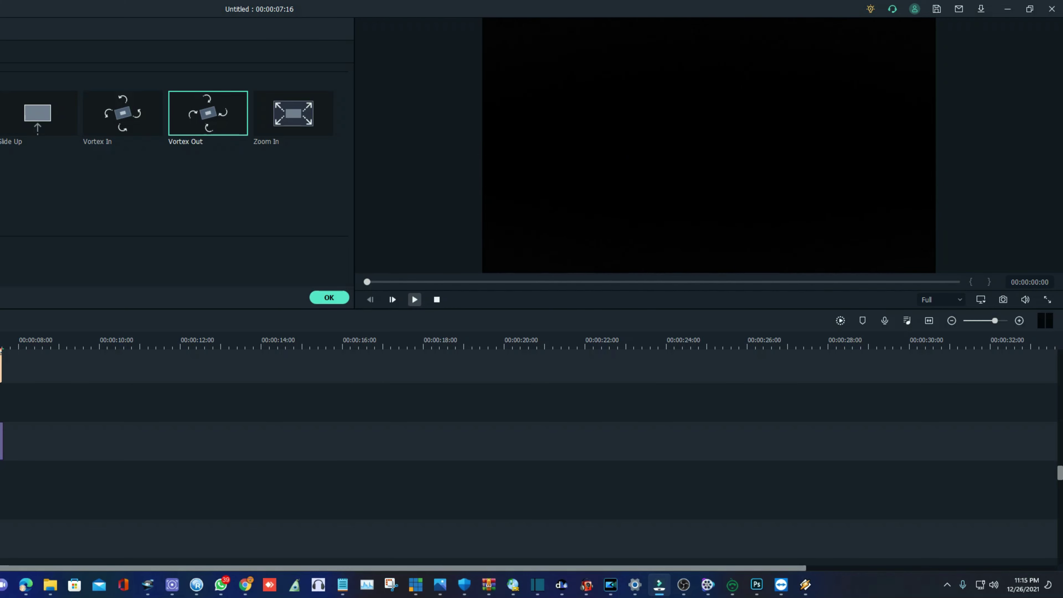
pyautogui.click(414, 299)
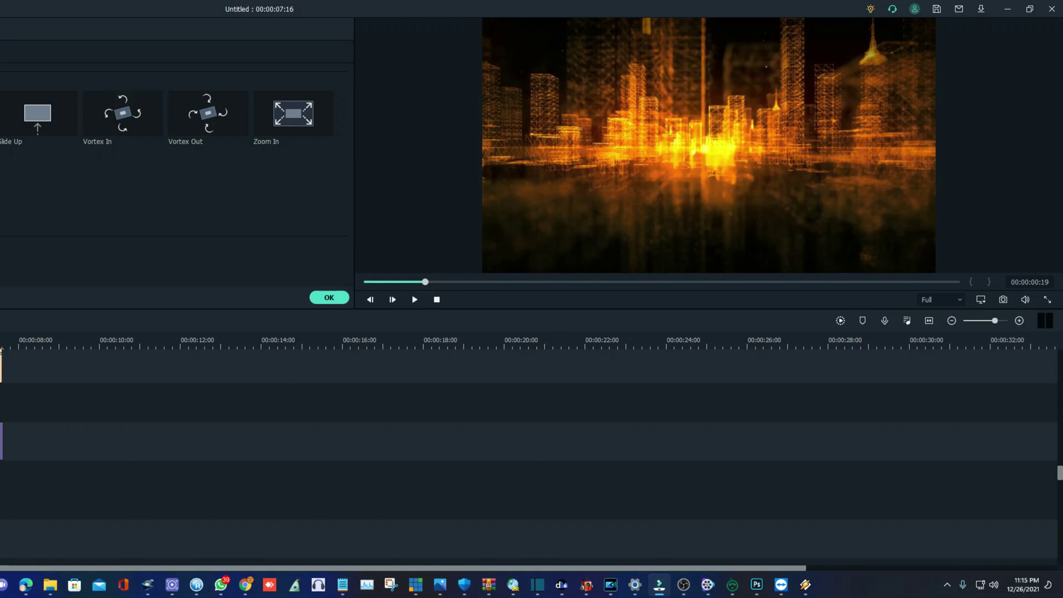
pyautogui.click(329, 297)
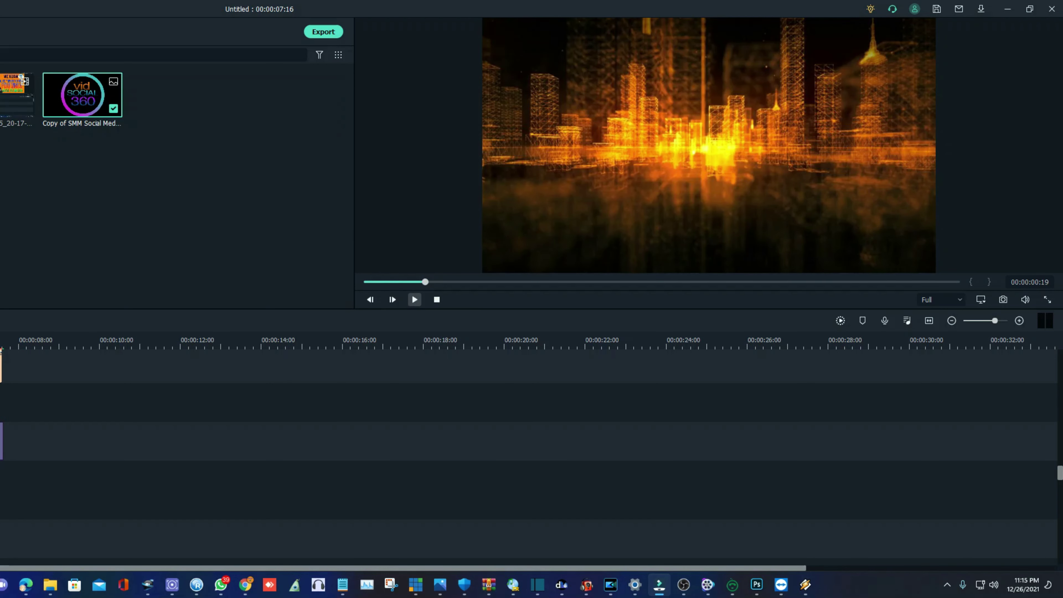
# Step: Replay the intro from the start, check the frame at 00:00:03:11, and return the playhead to 00:00:00:00
pyautogui.click(436, 299)
pyautogui.click(415, 299)
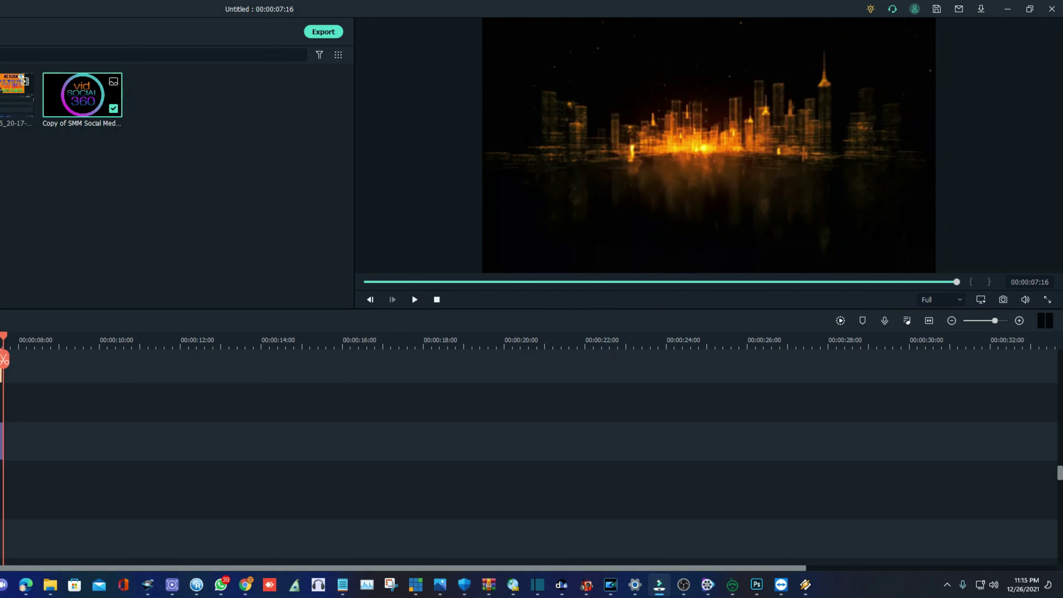
pyautogui.moveTo(367, 282); pyautogui.dragTo(627, 282)
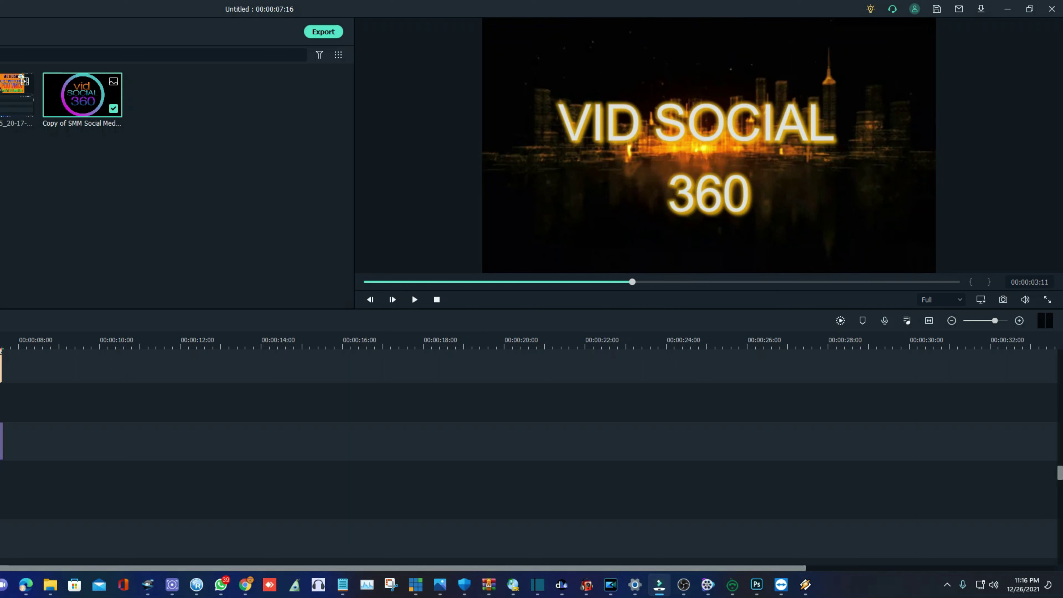
pyautogui.moveTo(632, 282); pyautogui.dragTo(367, 282)
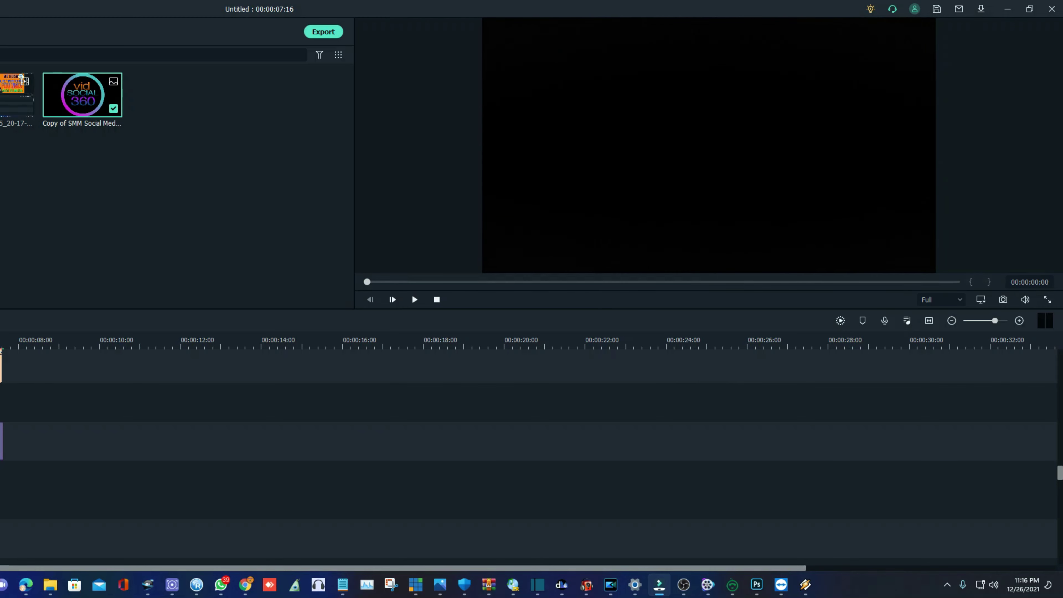
# Step: Play the intro from the start, pausing at 00:00:02:18 and again at 00:00:05:11
pyautogui.click(415, 299)
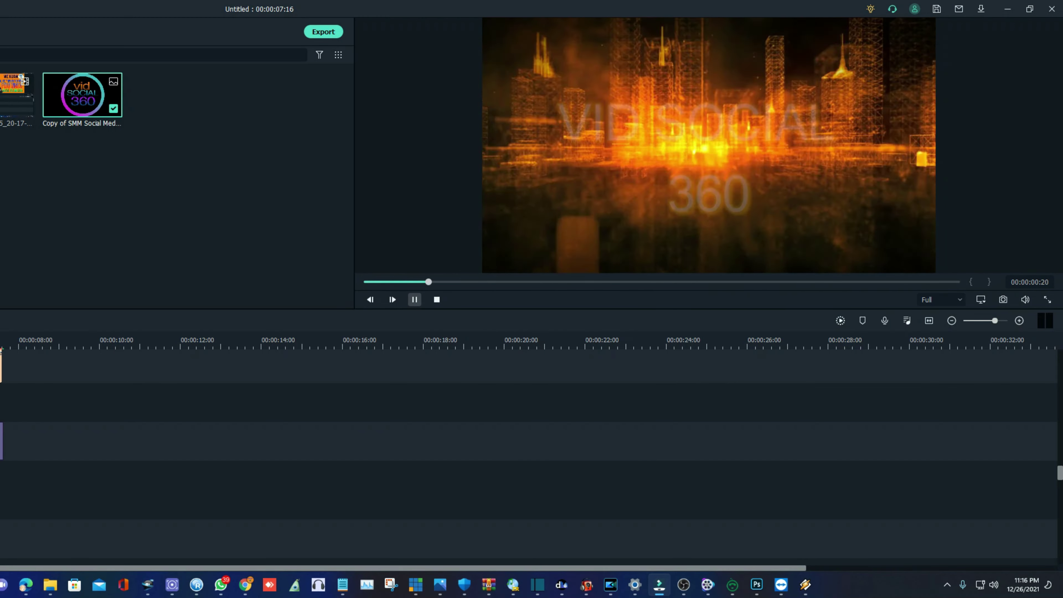
pyautogui.press('space')
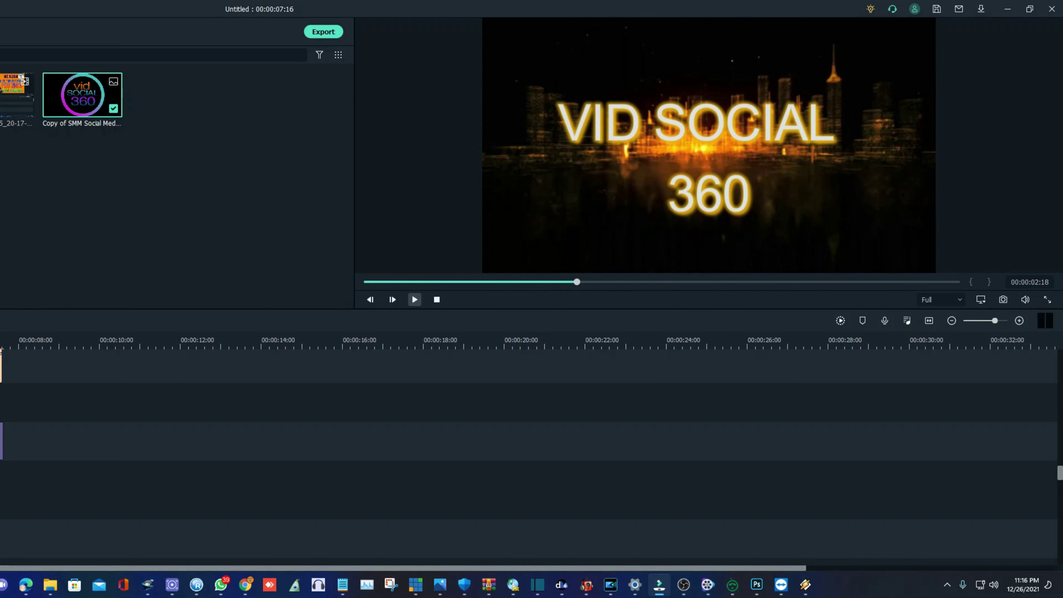
pyautogui.press('space')
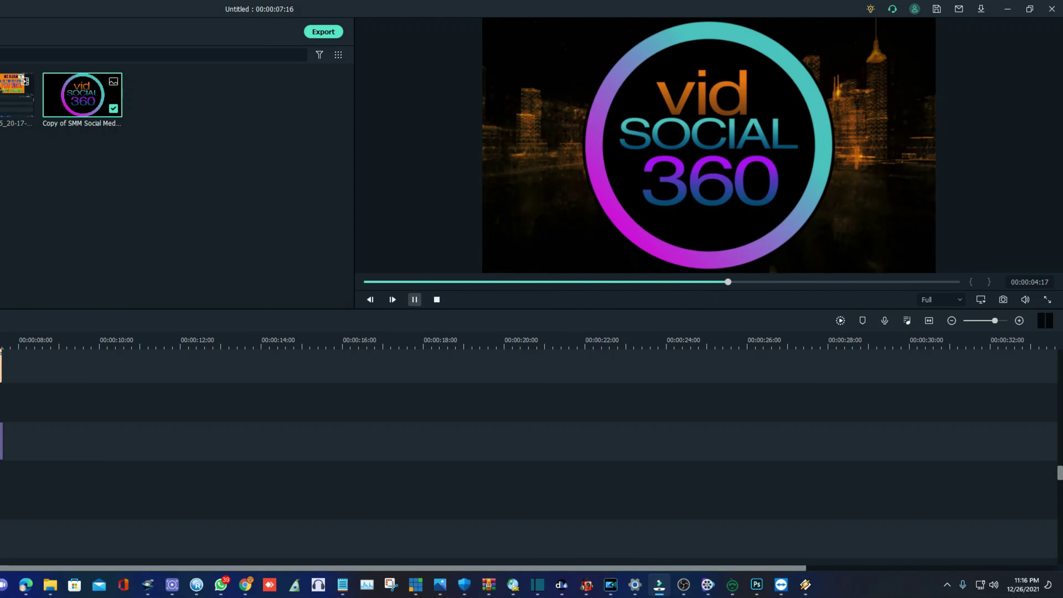
pyautogui.press('space')
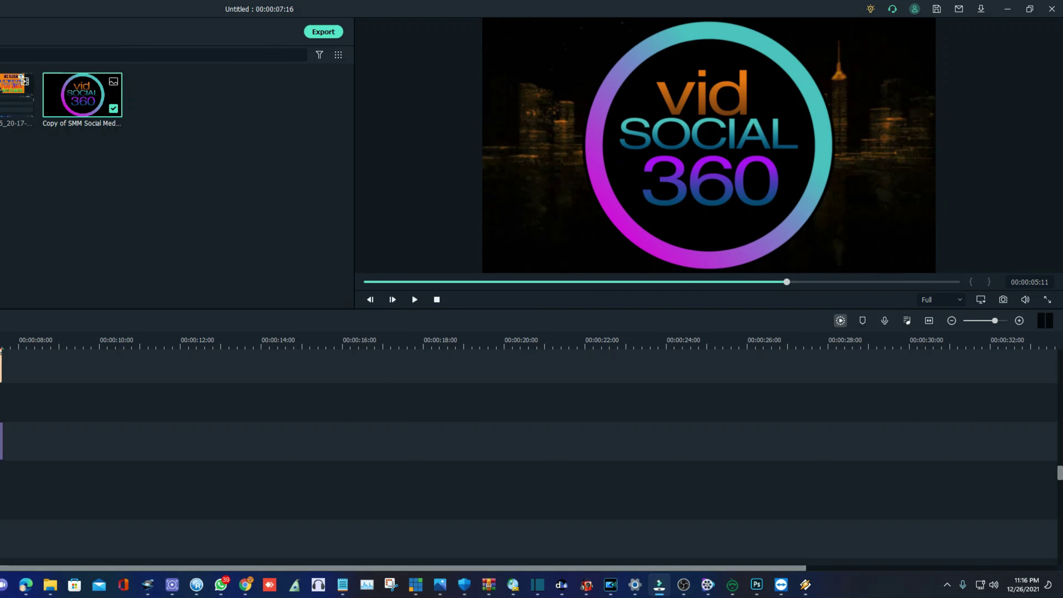
# Step: Render the preview, replay the intro from the start, and move the playhead back to 00:00:02:17
pyautogui.click(840, 320)
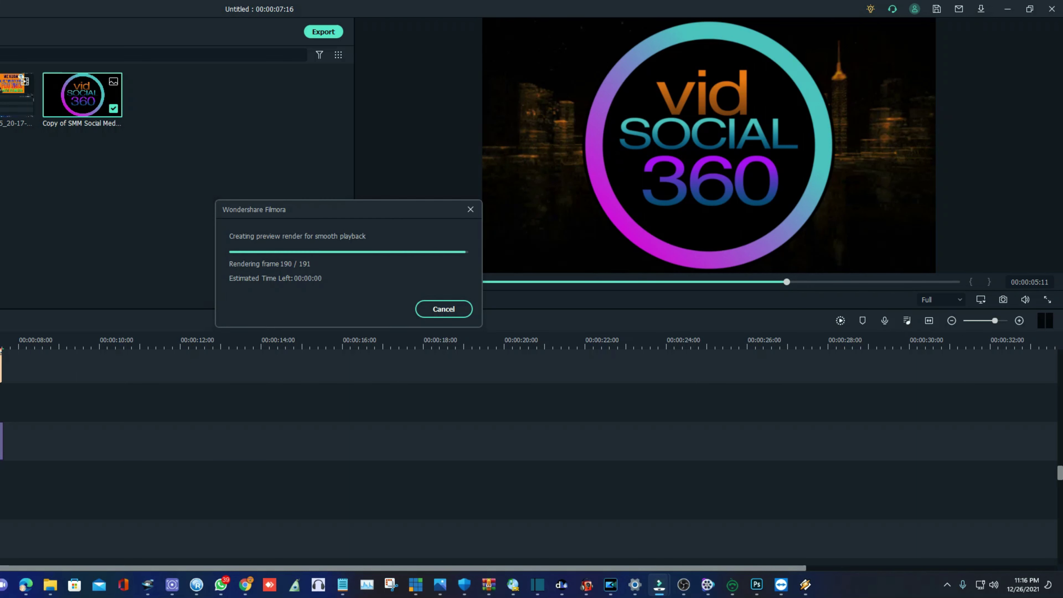
pyautogui.click(436, 300)
pyautogui.click(415, 300)
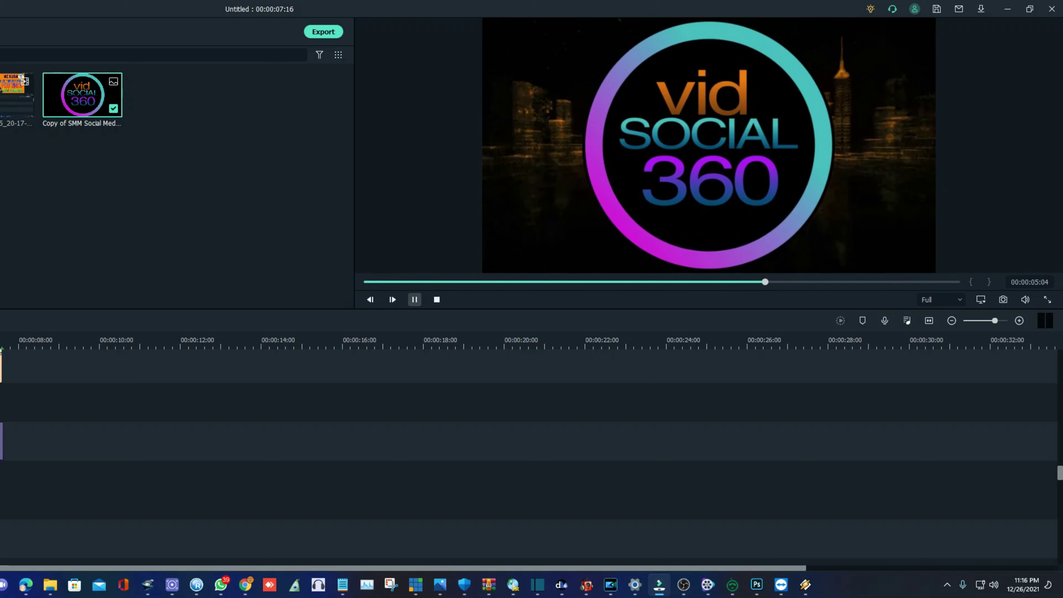
pyautogui.click(415, 300)
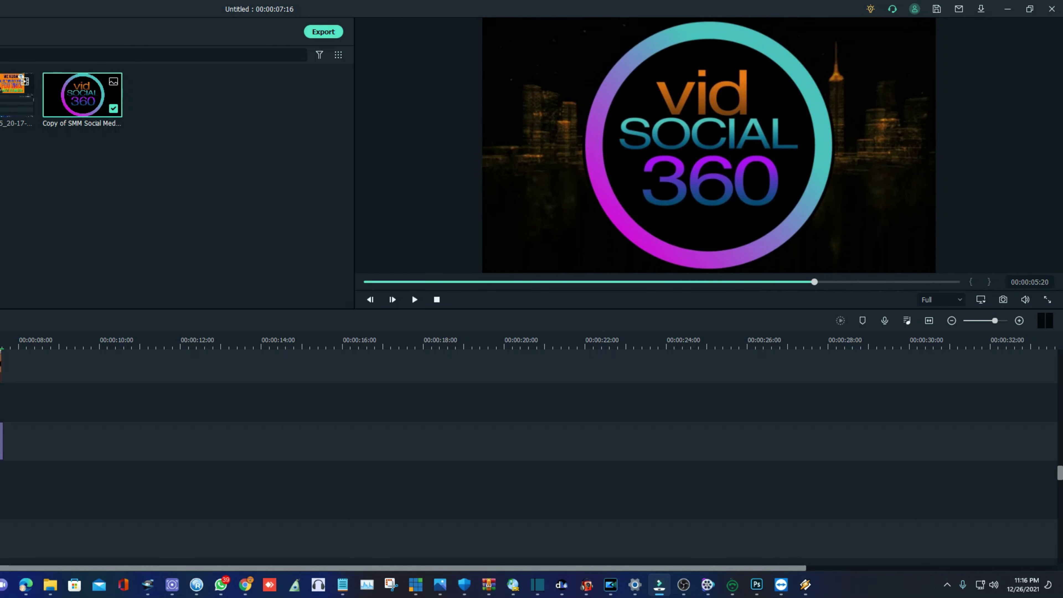
pyautogui.moveTo(814, 282); pyautogui.dragTo(573, 281)
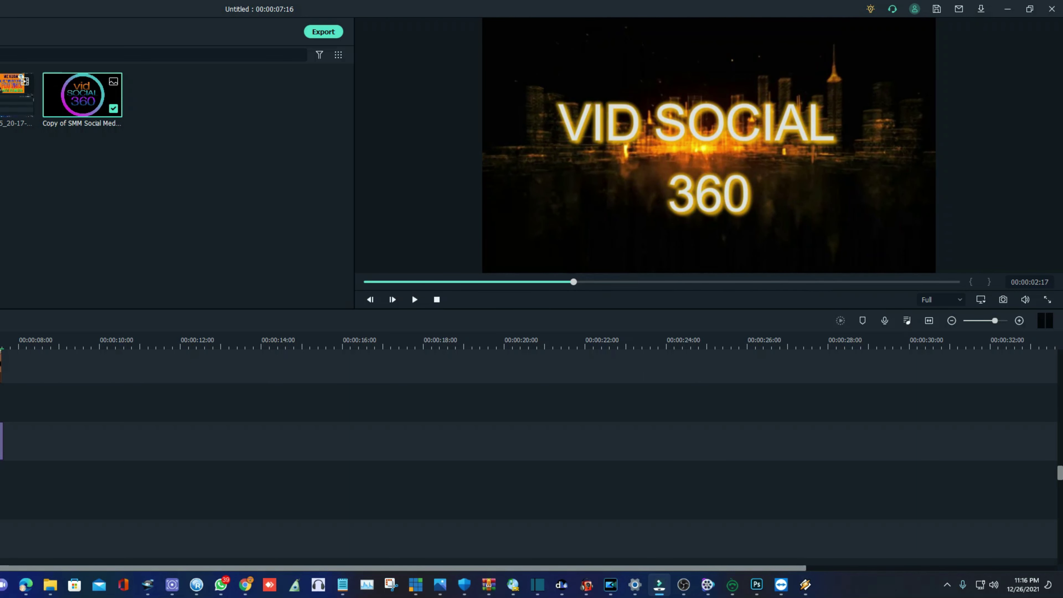
# Step: Remove the excess clip portion on the timeline so the project lasts 00:00:06:23
pyautogui.scroll(2, 531, 440)
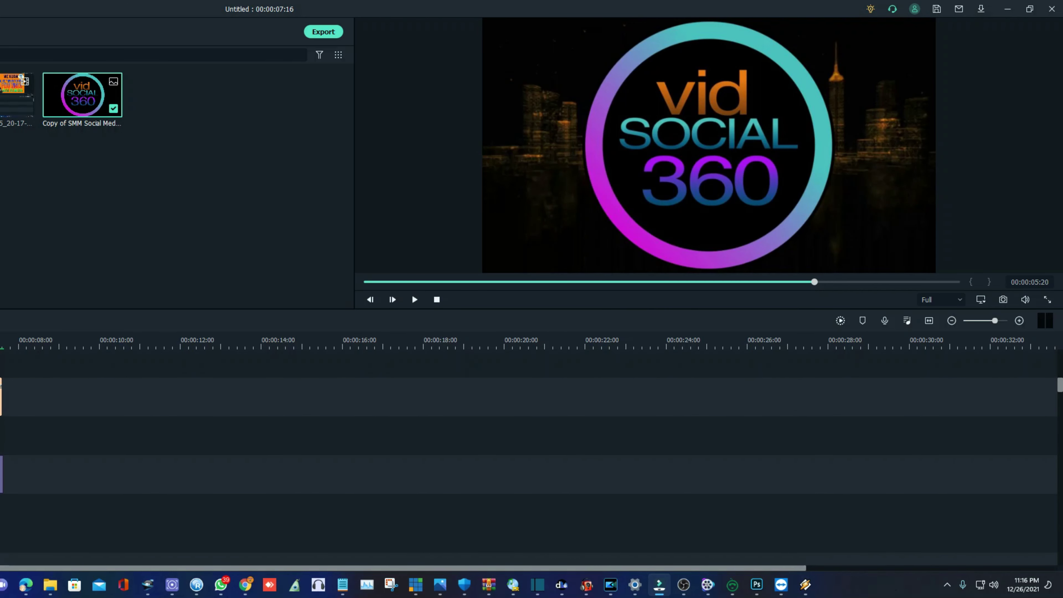
pyautogui.scroll(2, 531, 440)
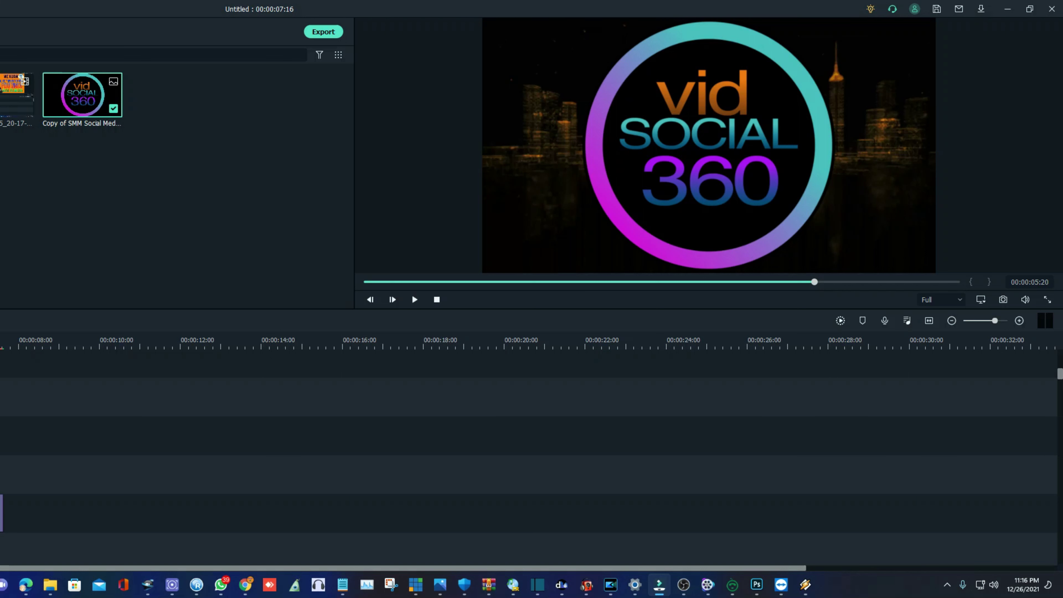
pyautogui.scroll(-2, 531, 440)
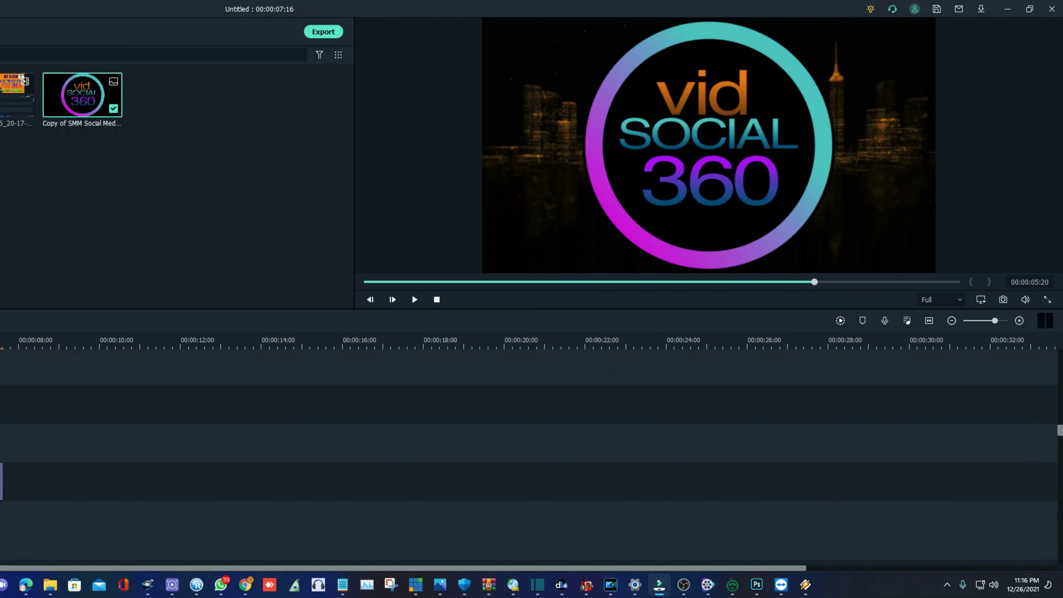
pyautogui.click(1, 482)
pyautogui.press('Delete')
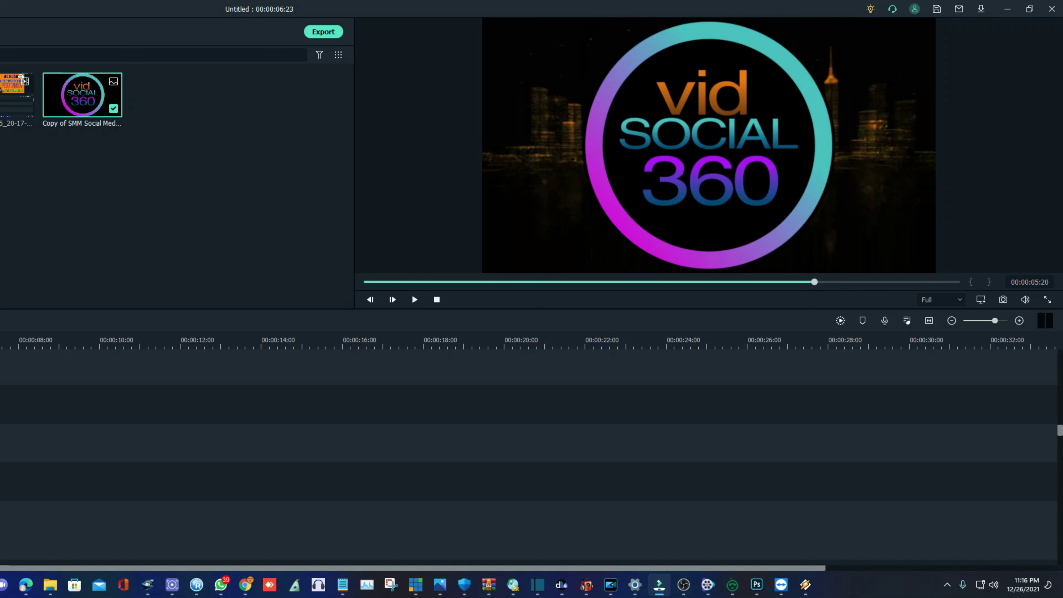
# Step: Shorten the timeline clips to a project length of 00:00:06:06 and play the intro from the start
pyautogui.scroll(-3, 531, 440)
pyautogui.scroll(2, 531, 440)
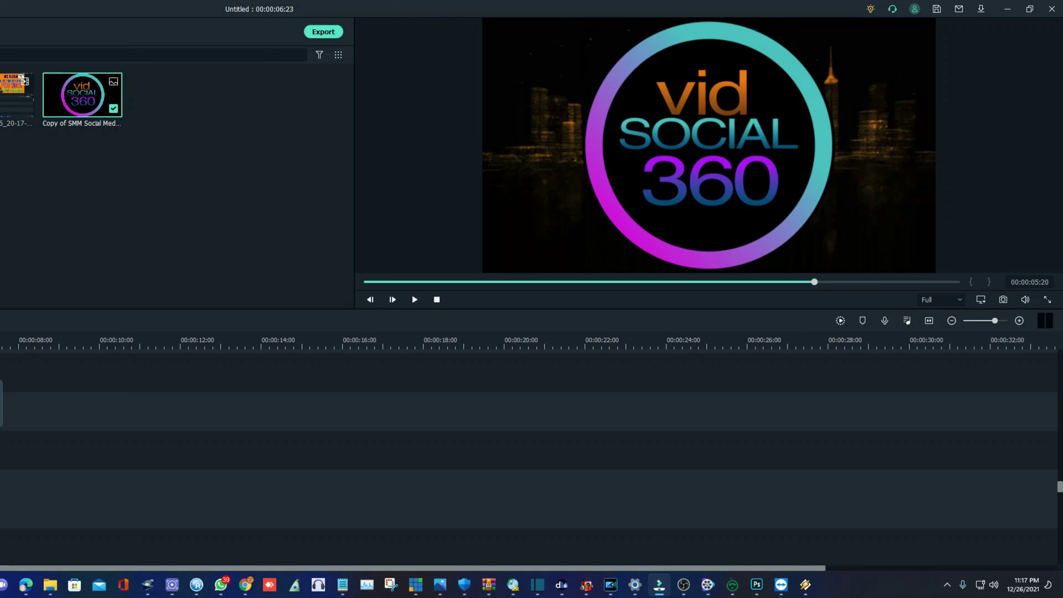
pyautogui.scroll(-1, 531, 458)
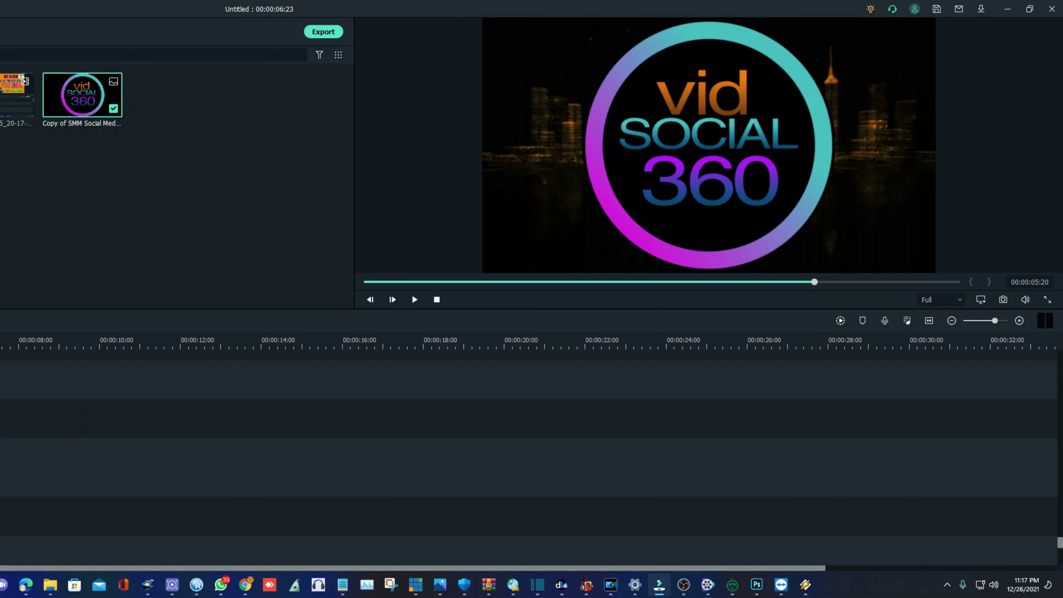
pyautogui.moveTo(1, 438); pyautogui.dragTo(1, 438)
pyautogui.click(437, 299)
pyautogui.click(415, 300)
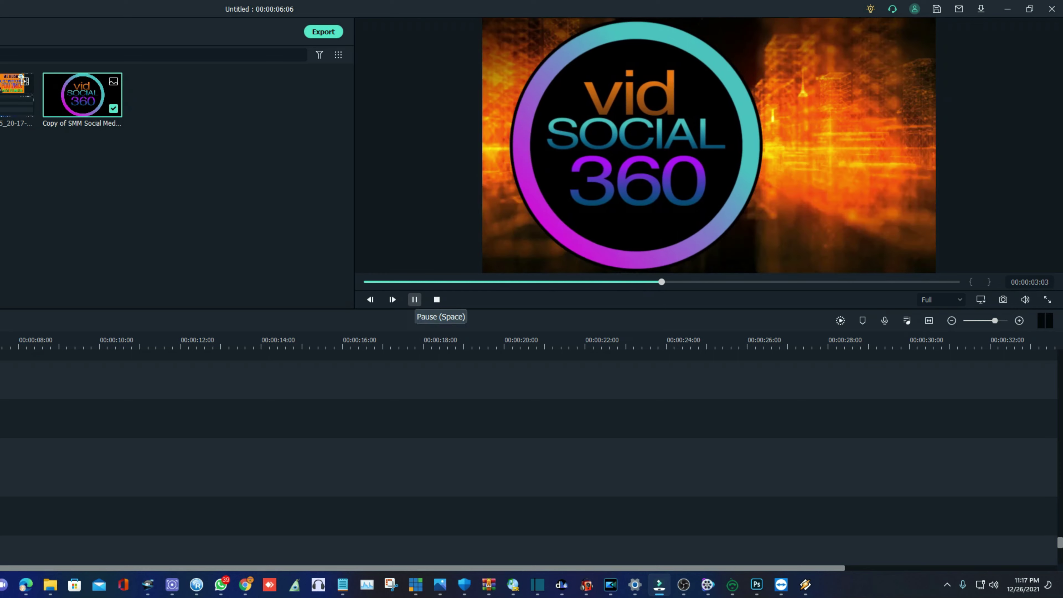
pyautogui.click(392, 298)
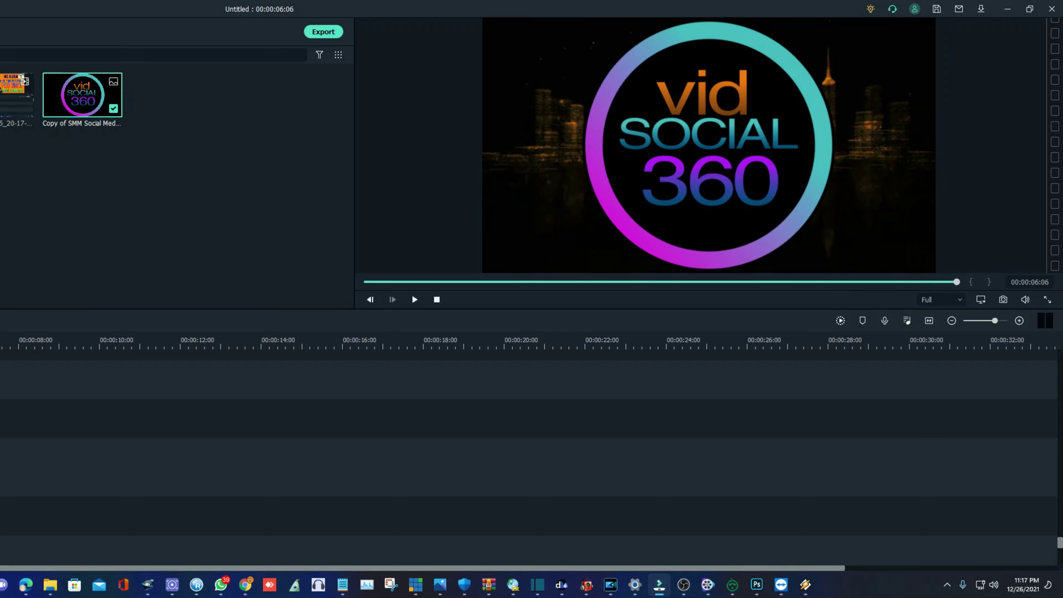
# Step: Render the shortened intro's preview and replay it from the start
pyautogui.press('space')
pyautogui.click(841, 320)
pyautogui.press('space')
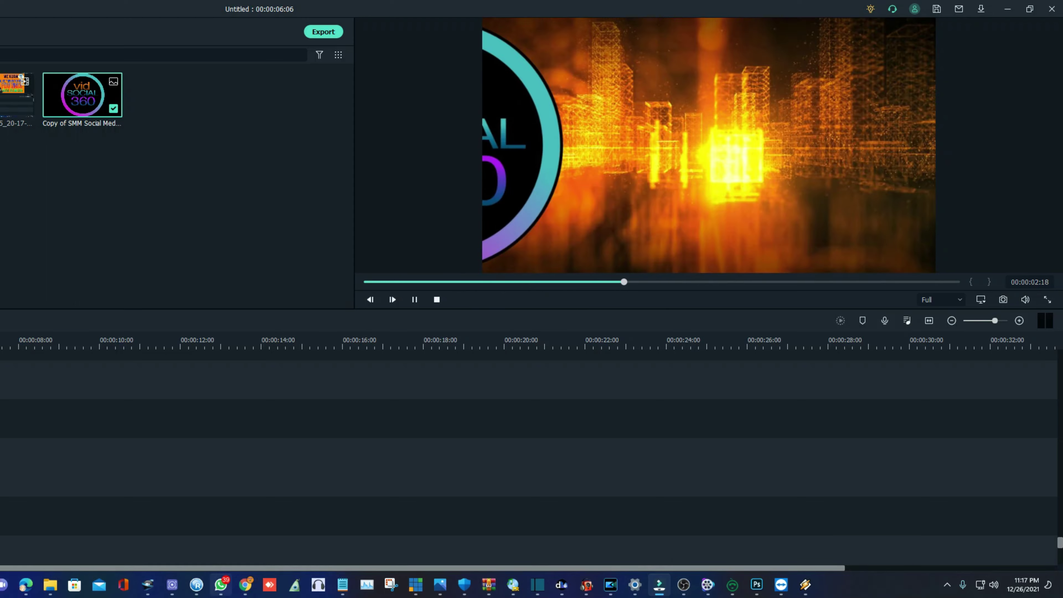
pyautogui.moveTo(220, 584)
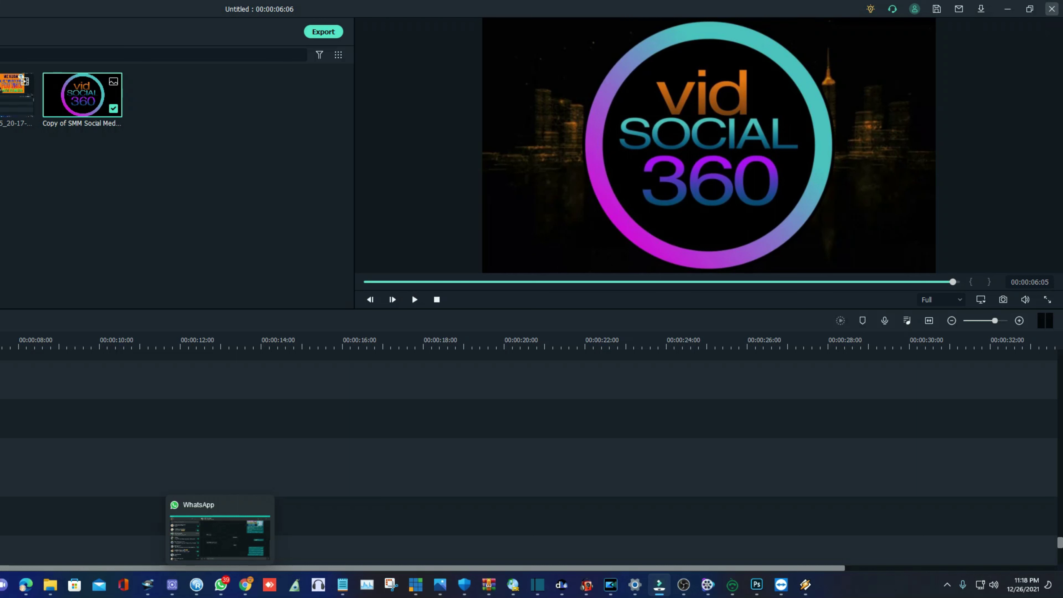
pyautogui.click(437, 299)
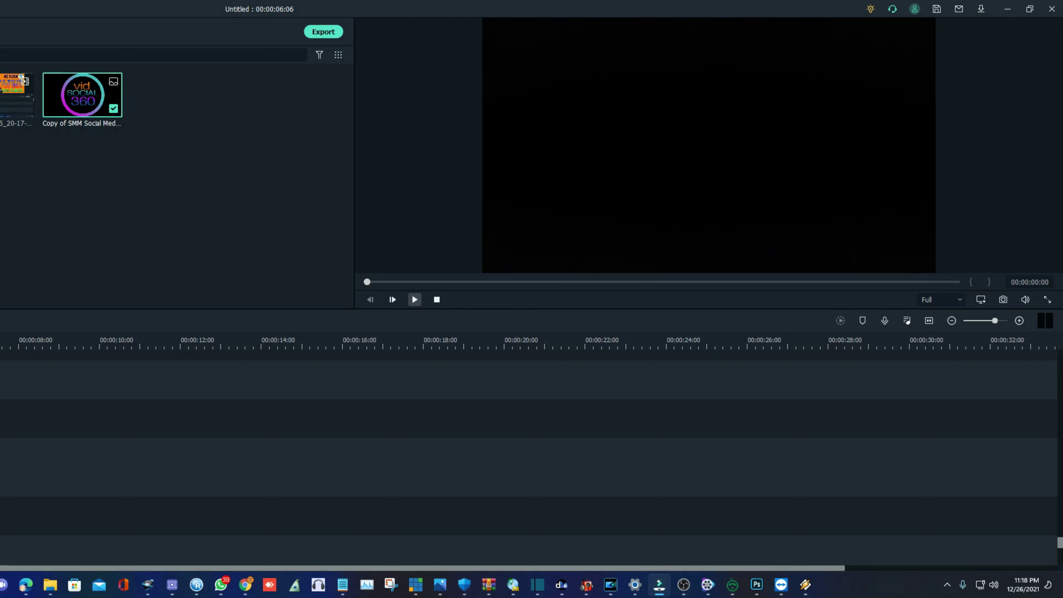
pyautogui.click(415, 299)
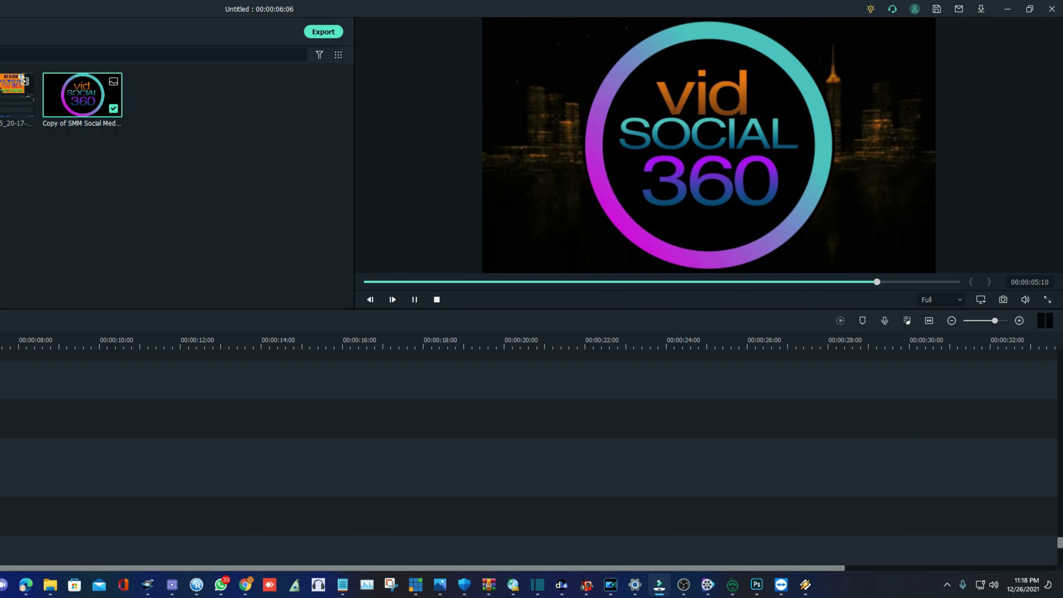
# Step: At 00:00:00:21, enlarge the VID SOCIAL 360 title to 93.75% scale and move it slightly right in the frame
pyautogui.moveTo(956, 282); pyautogui.dragTo(446, 282)
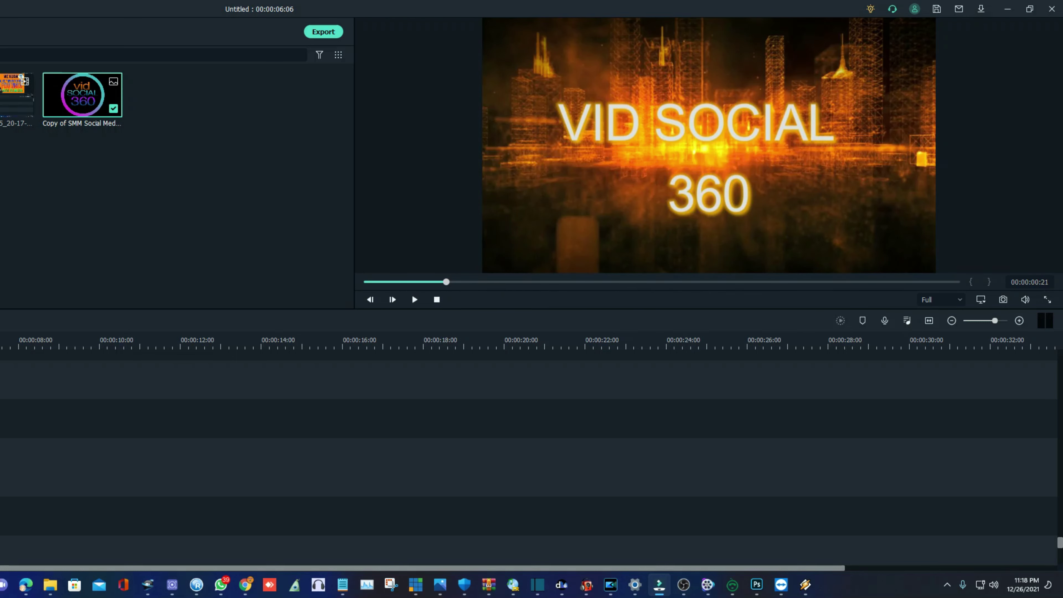
pyautogui.doubleClick(1, 467)
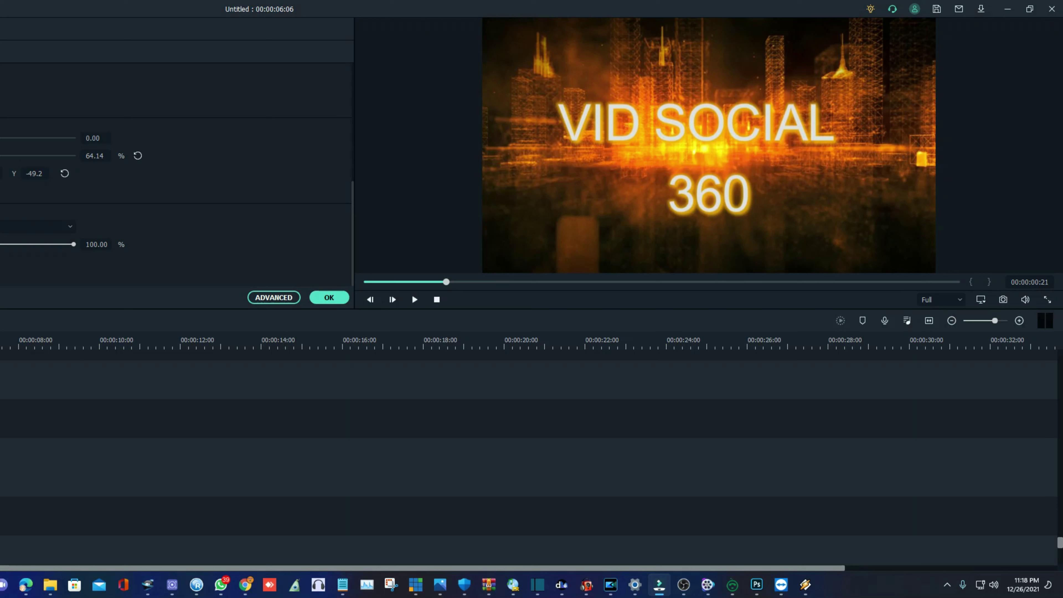
pyautogui.moveTo(0, 156); pyautogui.dragTo(14, 156)
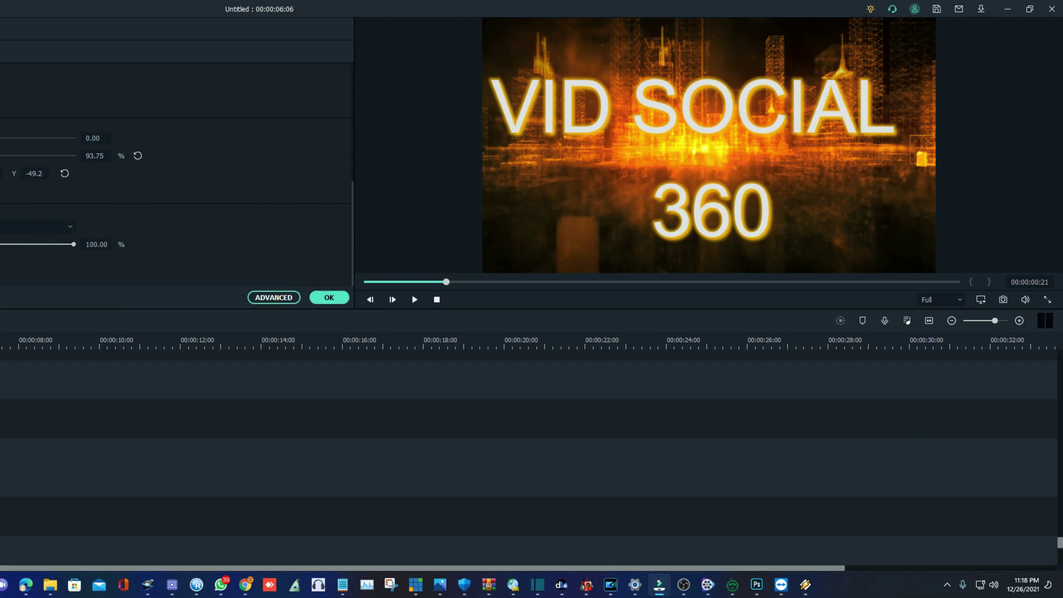
pyautogui.moveTo(703, 157); pyautogui.dragTo(717, 156)
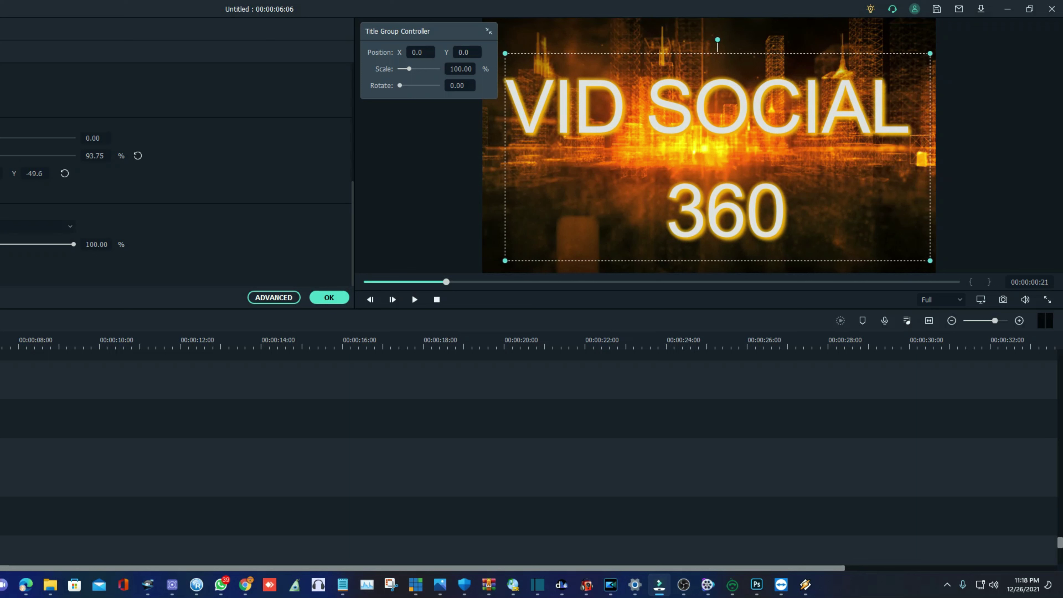
# Step: Open the title's advanced text editor and examine its text border and text shadow options, including the shadow types
pyautogui.click(274, 298)
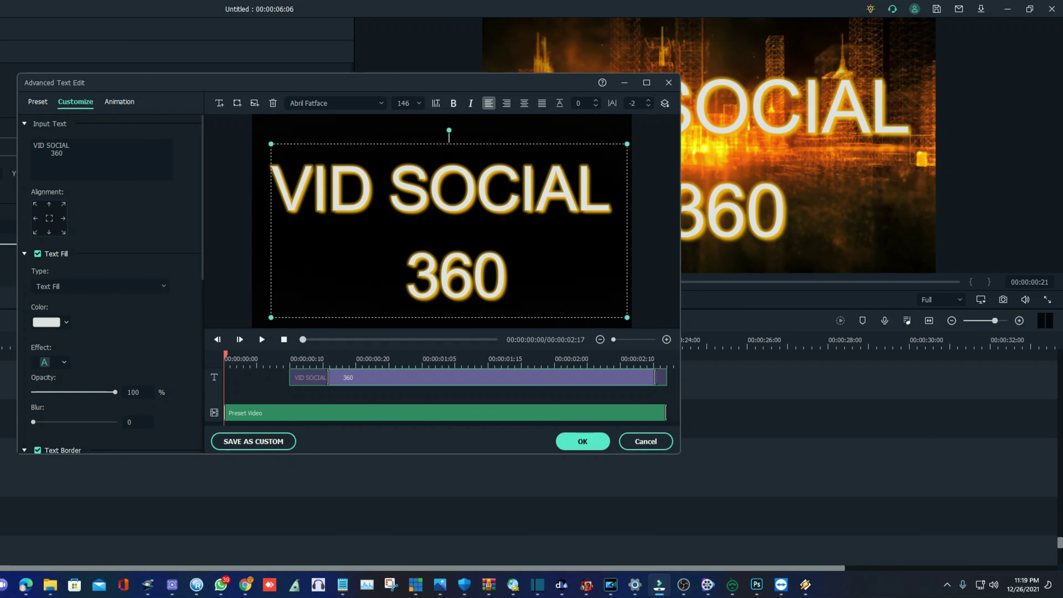
pyautogui.scroll(-5, 111, 285)
pyautogui.scroll(-5, 111, 285)
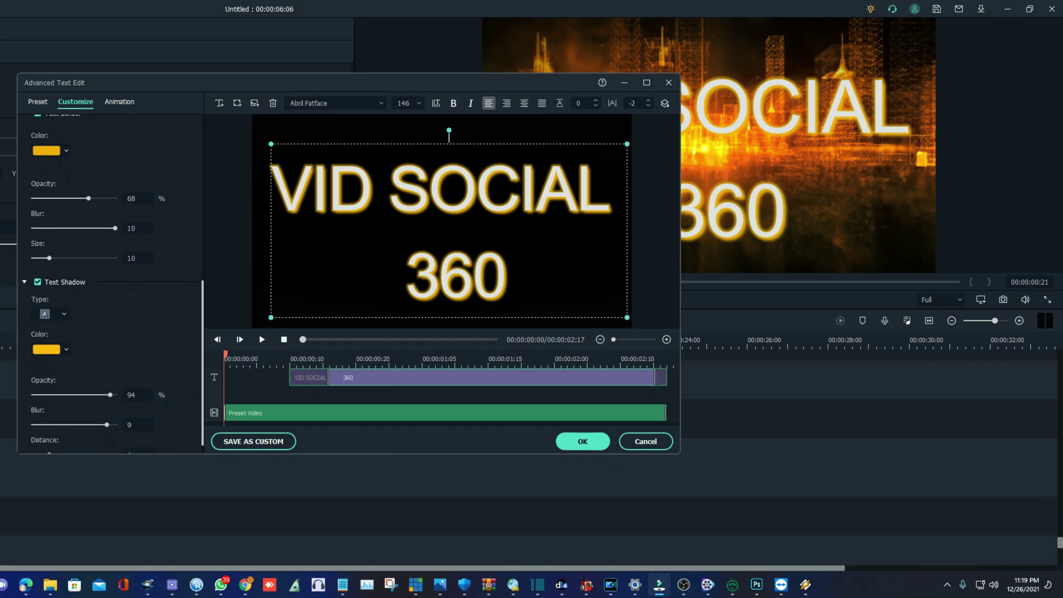
pyautogui.click(51, 313)
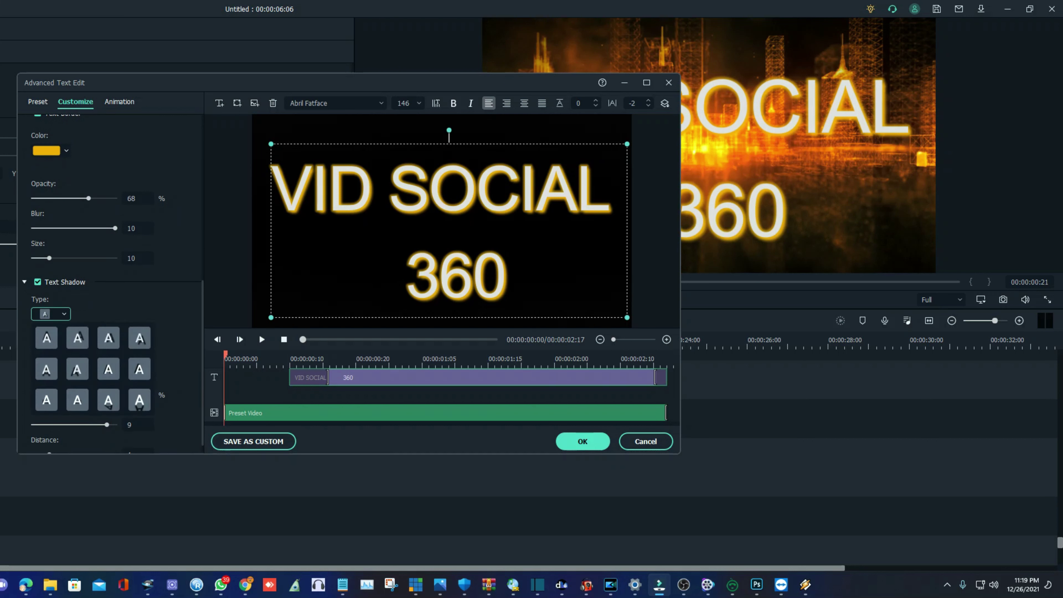
pyautogui.click(50, 314)
pyautogui.scroll(-1, 111, 279)
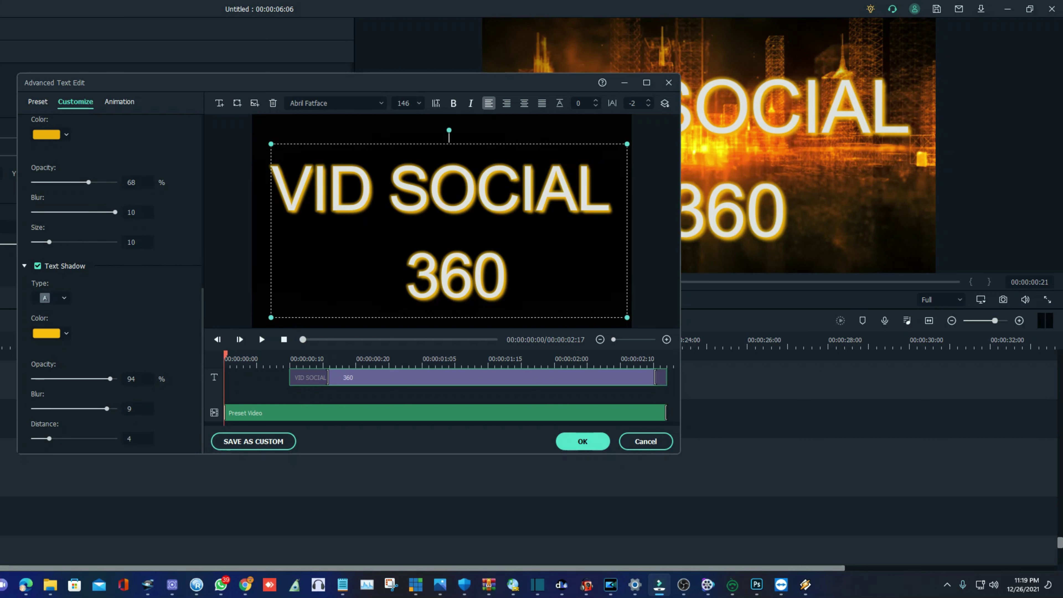
# Step: Extend the title's opening animation segment to 00:00:00:18 in the advanced editor and confirm the title edits
pyautogui.click(348, 377)
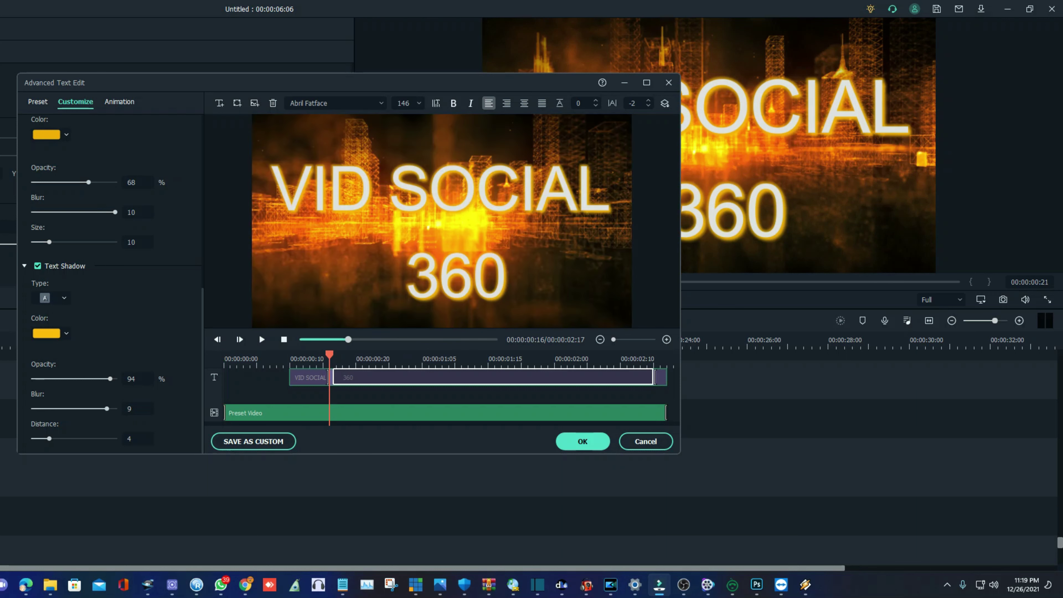
pyautogui.press('Right')
pyautogui.press('Right')
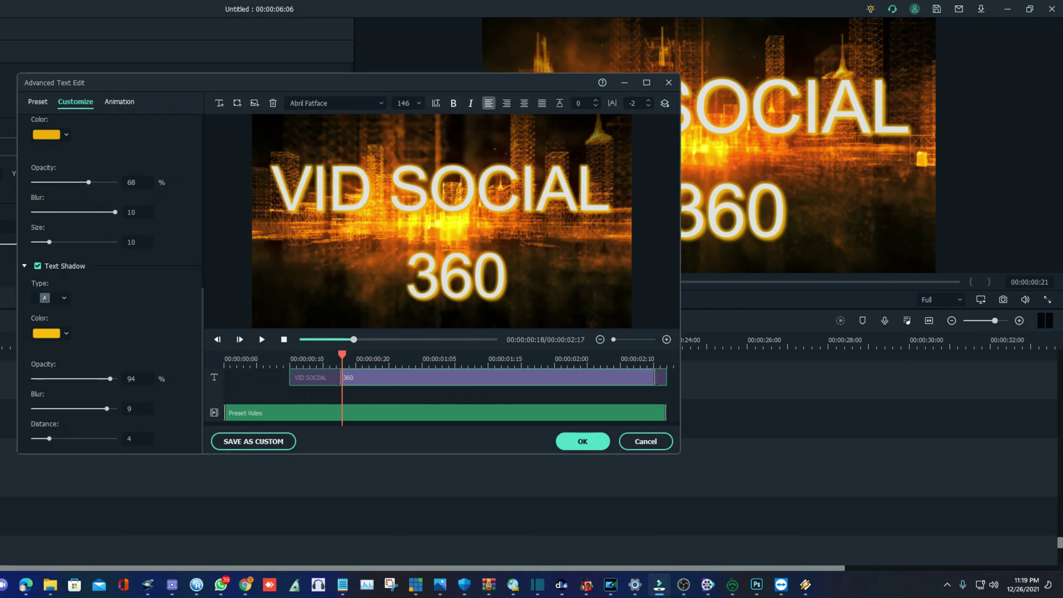
pyautogui.click(583, 441)
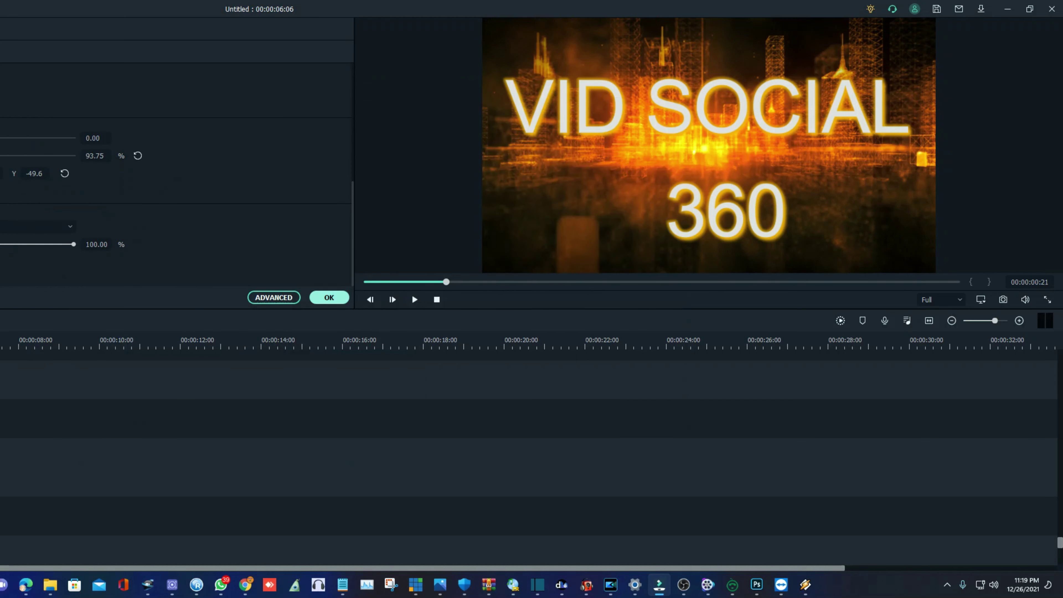
pyautogui.click(328, 297)
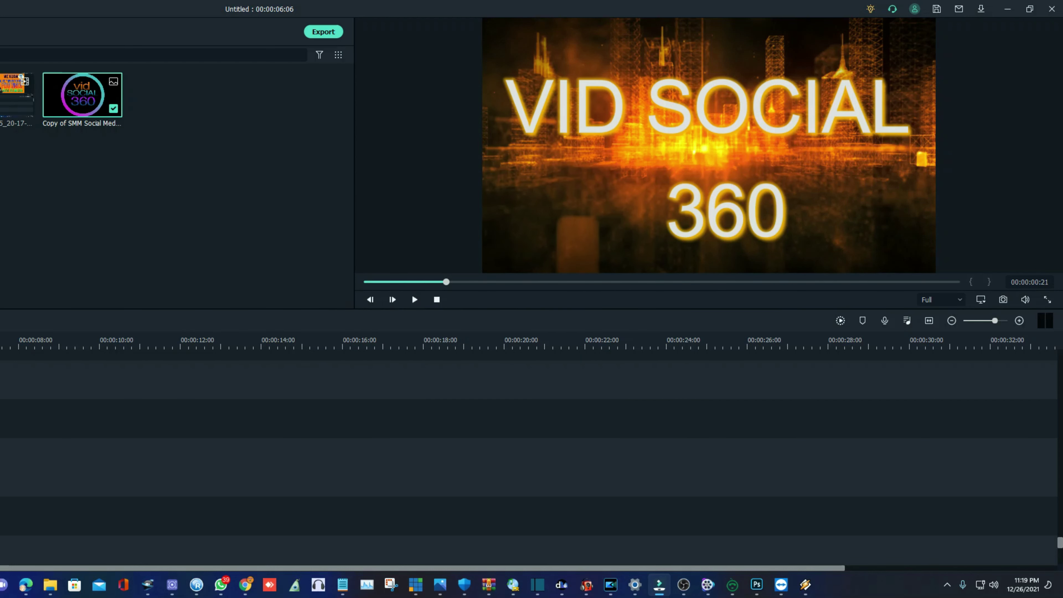
# Step: Play the intro with the enlarged title from the start through 00:00:06:06 and render its preview
pyautogui.click(437, 299)
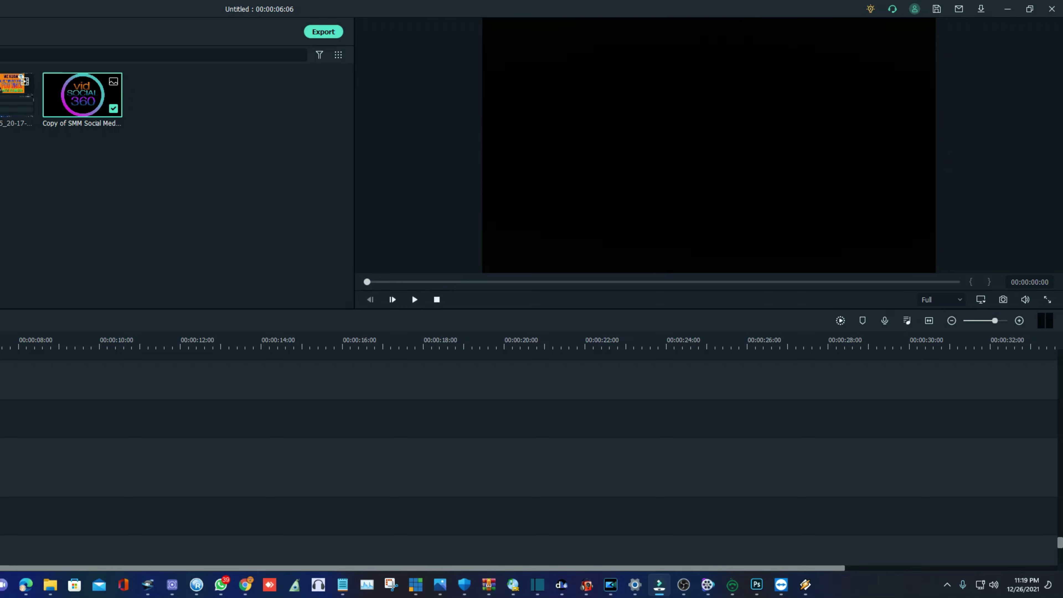
pyautogui.click(415, 299)
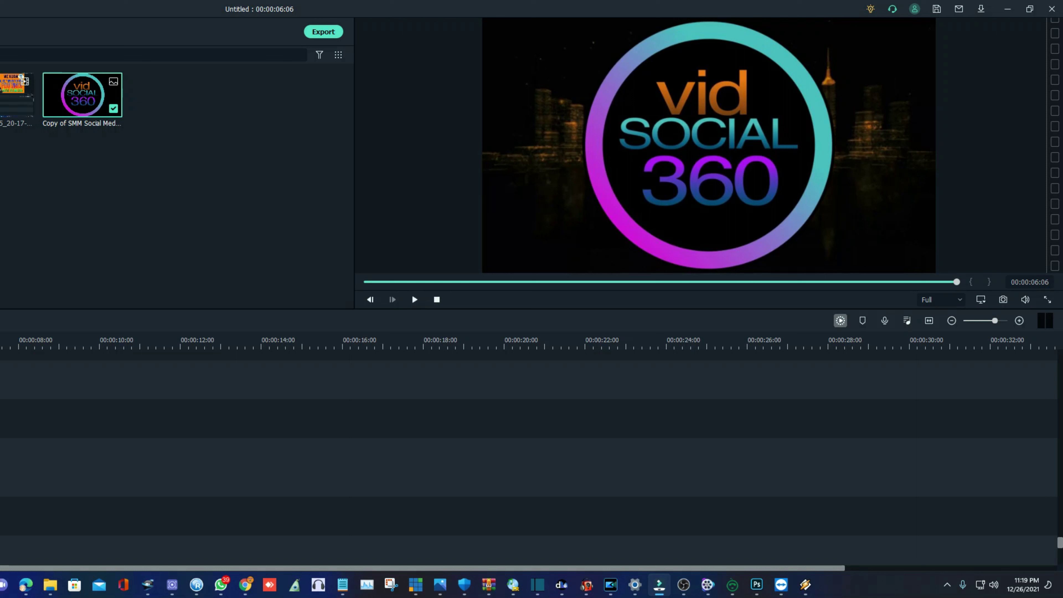
pyautogui.click(840, 320)
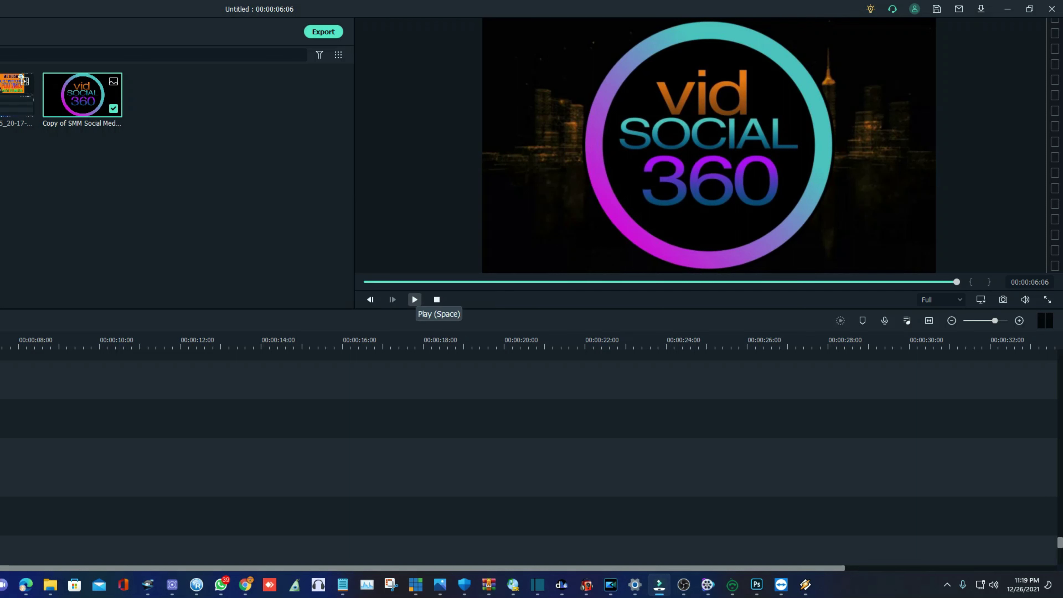
# Step: Play the enlarged-title intro from the start and pause it at 00:00:05:03
pyautogui.click(437, 299)
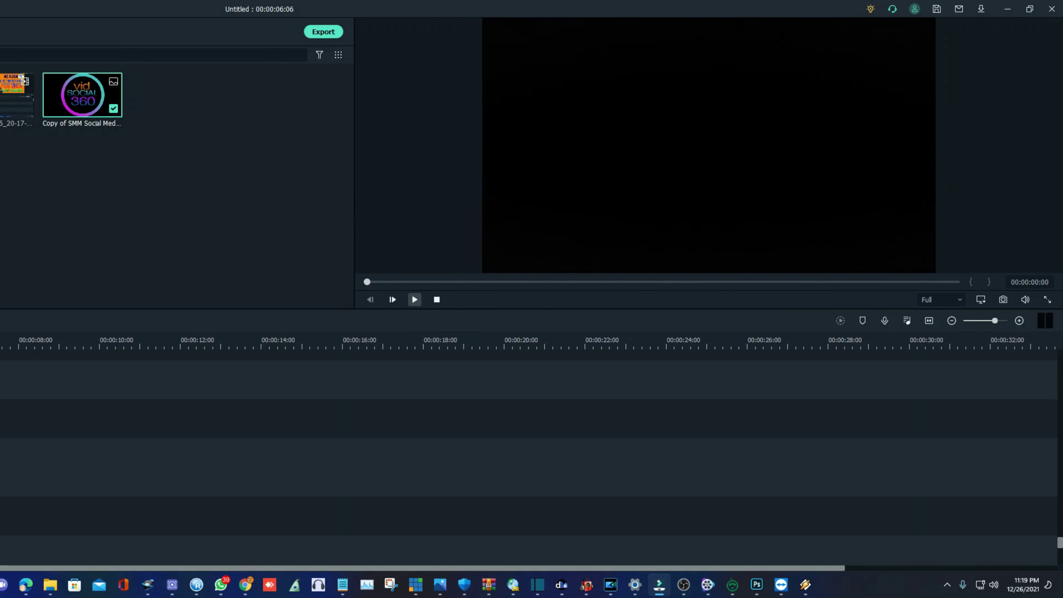
pyautogui.click(414, 299)
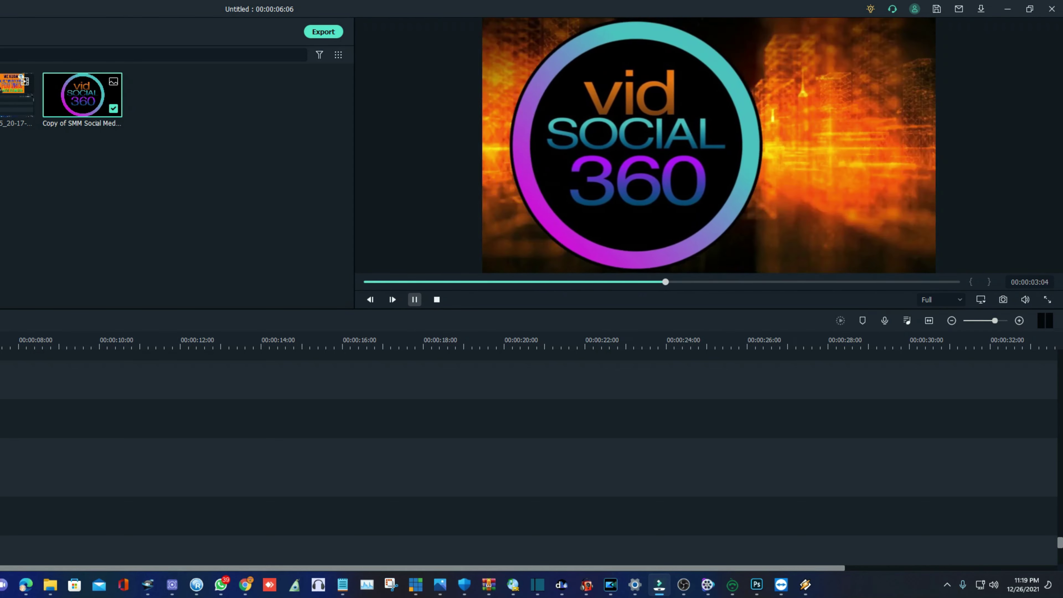
pyautogui.click(415, 299)
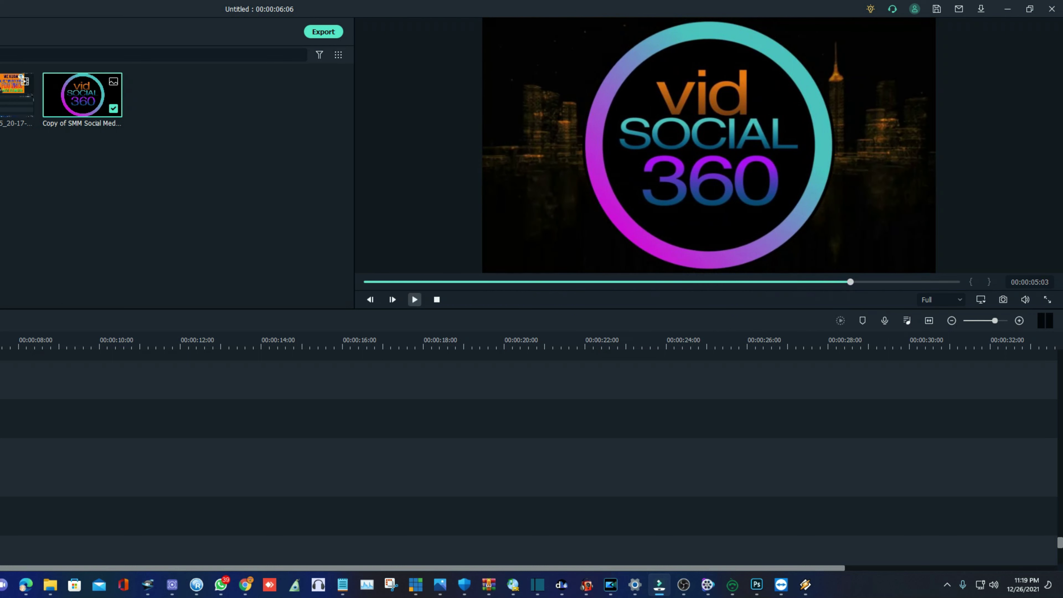
# Step: Shorten the intro to 00:00:05:16, play it from the start and render its preview
pyautogui.moveTo(851, 281); pyautogui.dragTo(564, 282)
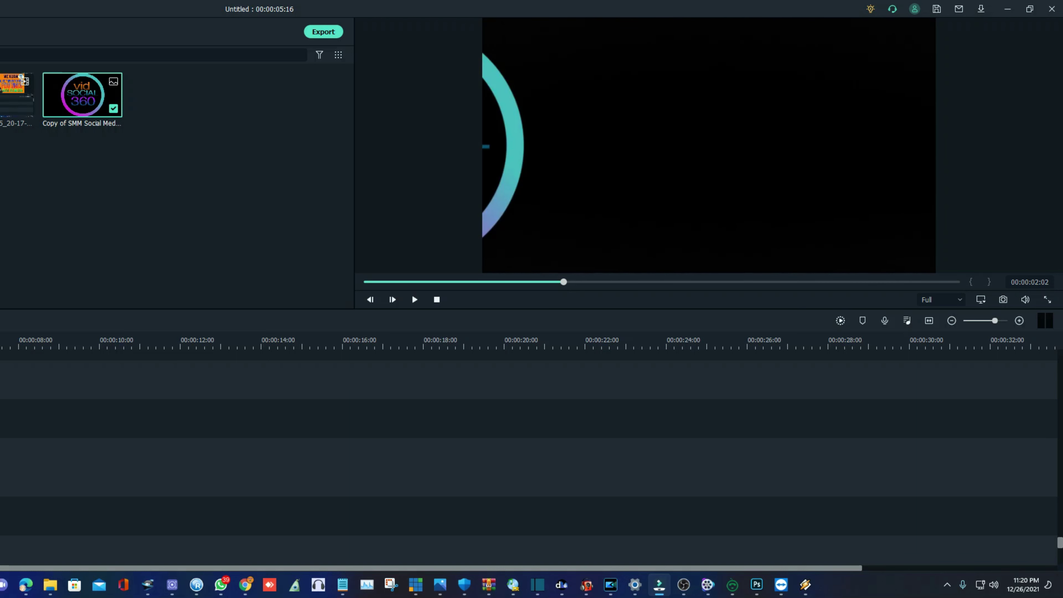
pyautogui.click(436, 299)
pyautogui.click(415, 299)
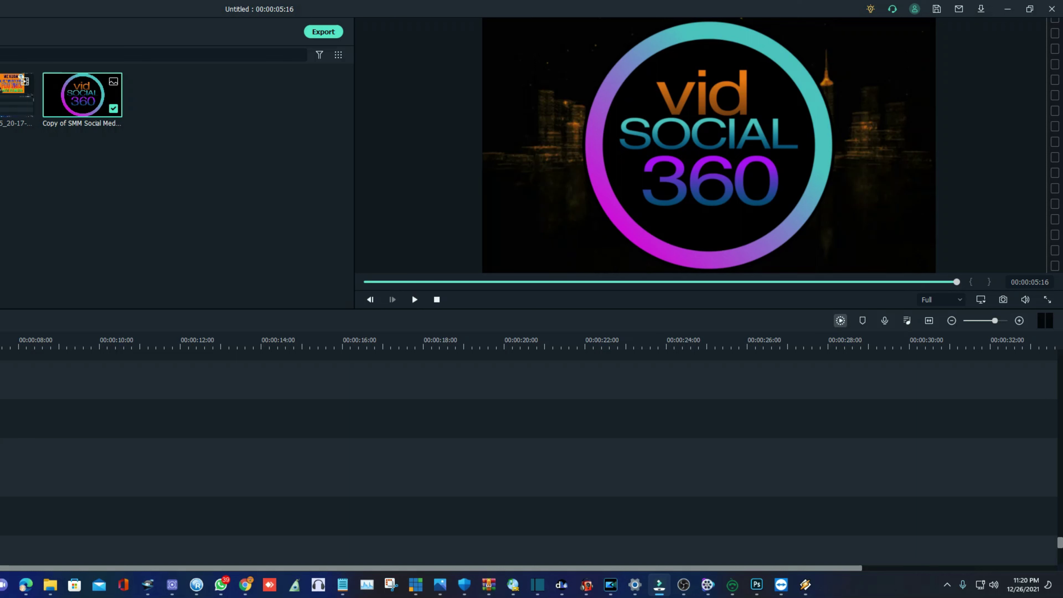
pyautogui.click(840, 320)
# Step: Replay the rendered, shortened intro from the start several times to check the title and logo timing
pyautogui.click(436, 299)
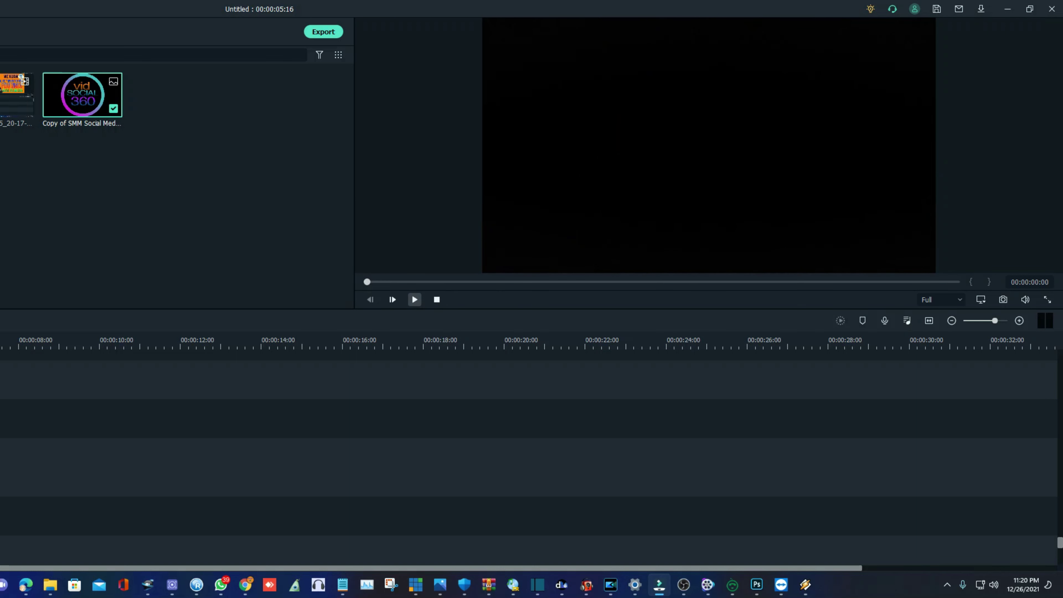
pyautogui.click(414, 300)
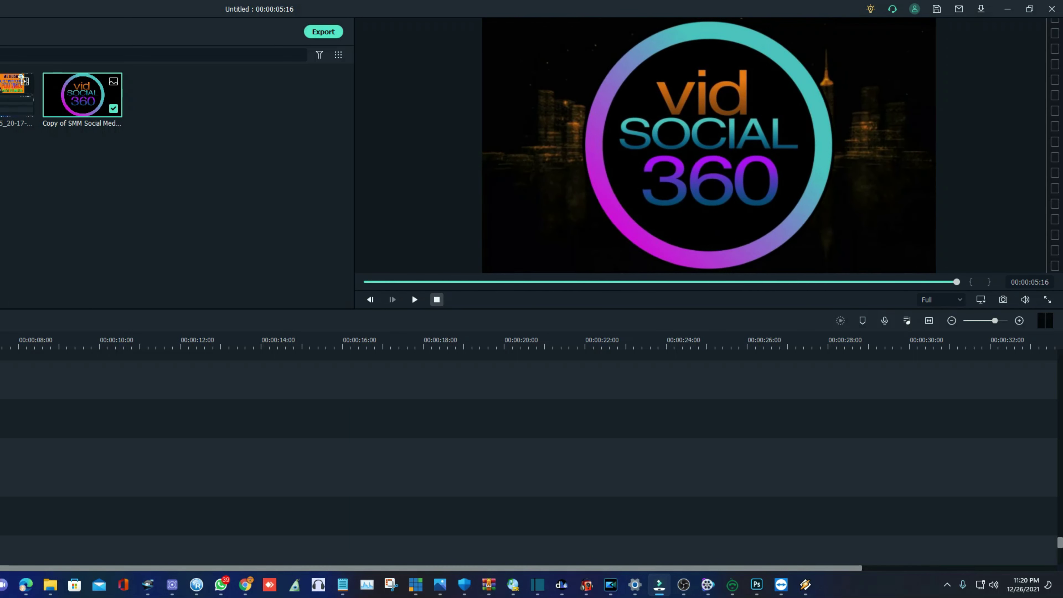
pyautogui.click(437, 299)
pyautogui.click(415, 299)
pyautogui.click(436, 299)
pyautogui.click(414, 299)
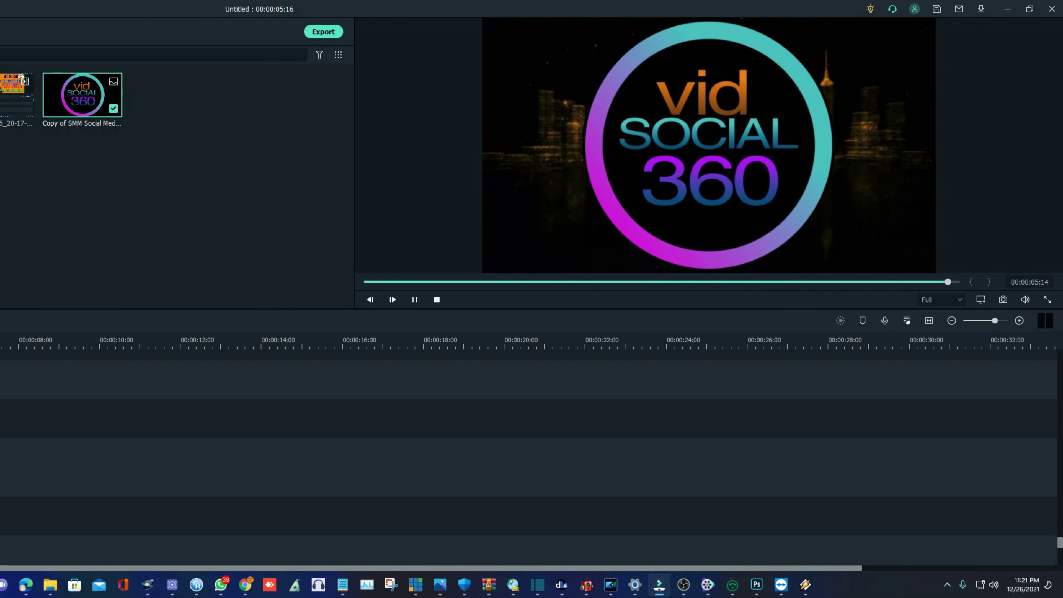
# Step: Try a motion effect on the logo, confirm the clip settings and play the intro through to 00:00:05:16
pyautogui.scroll(1, 529, 458)
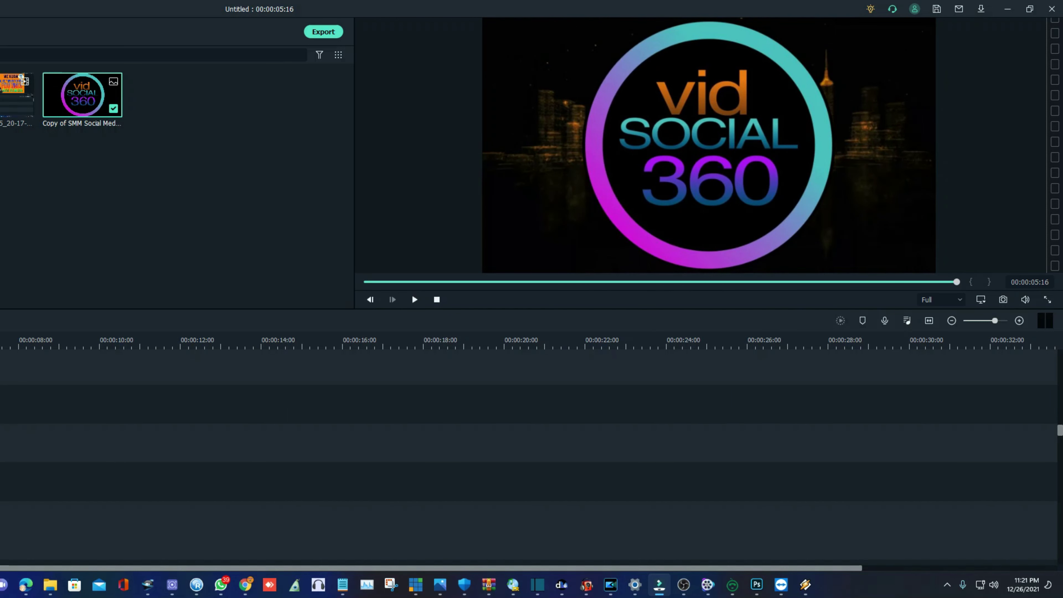
pyautogui.doubleClick(1, 398)
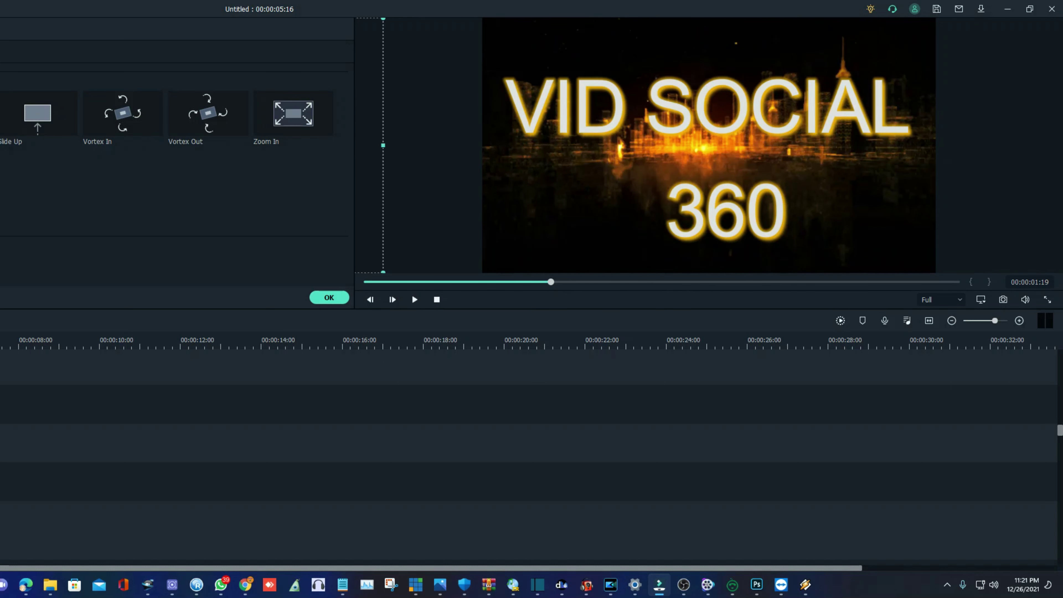
pyautogui.click(329, 297)
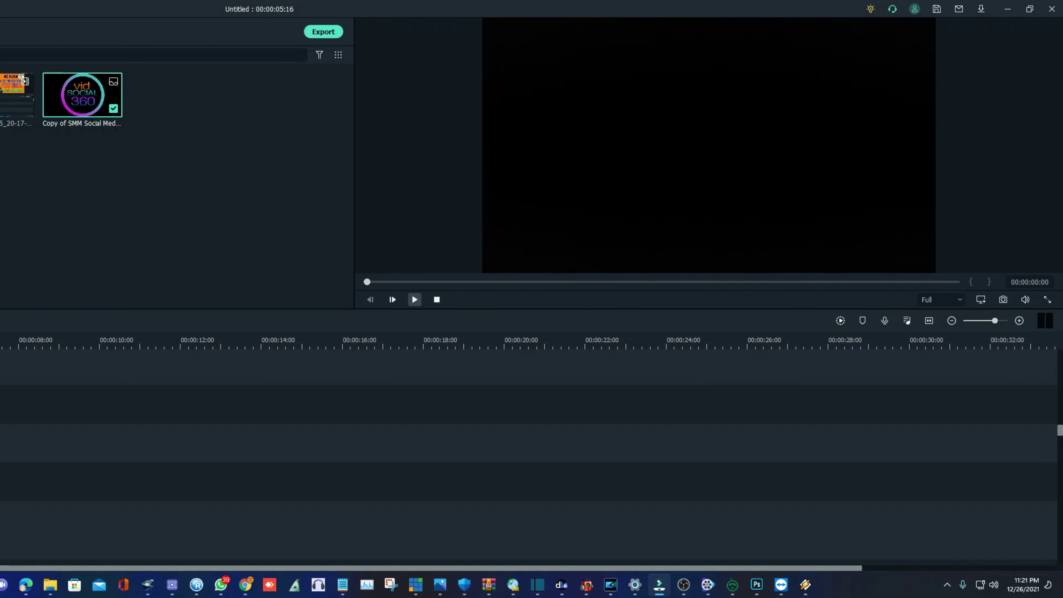
pyautogui.press('space')
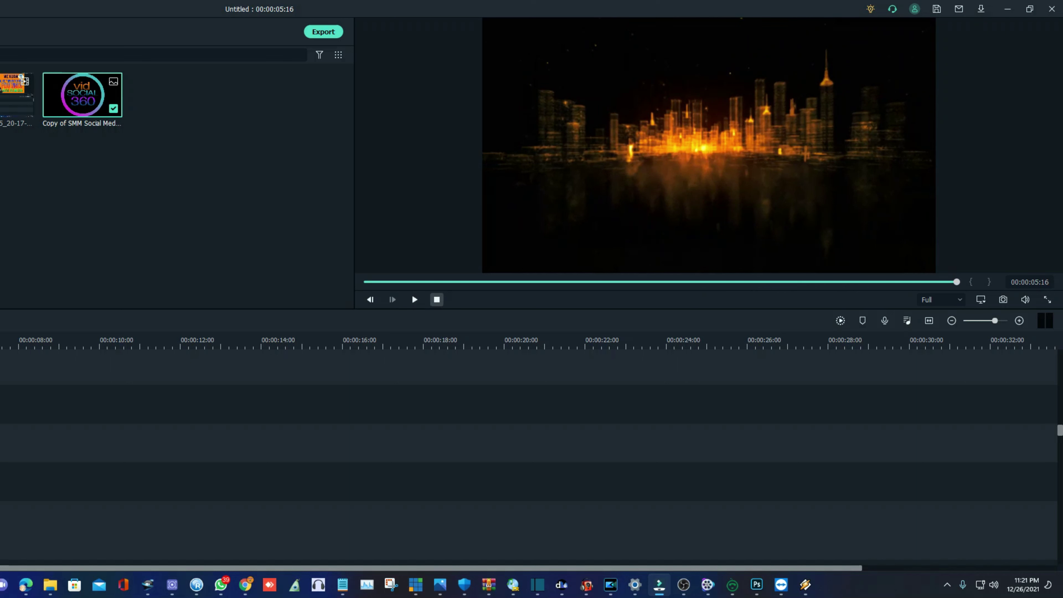
pyautogui.click(436, 300)
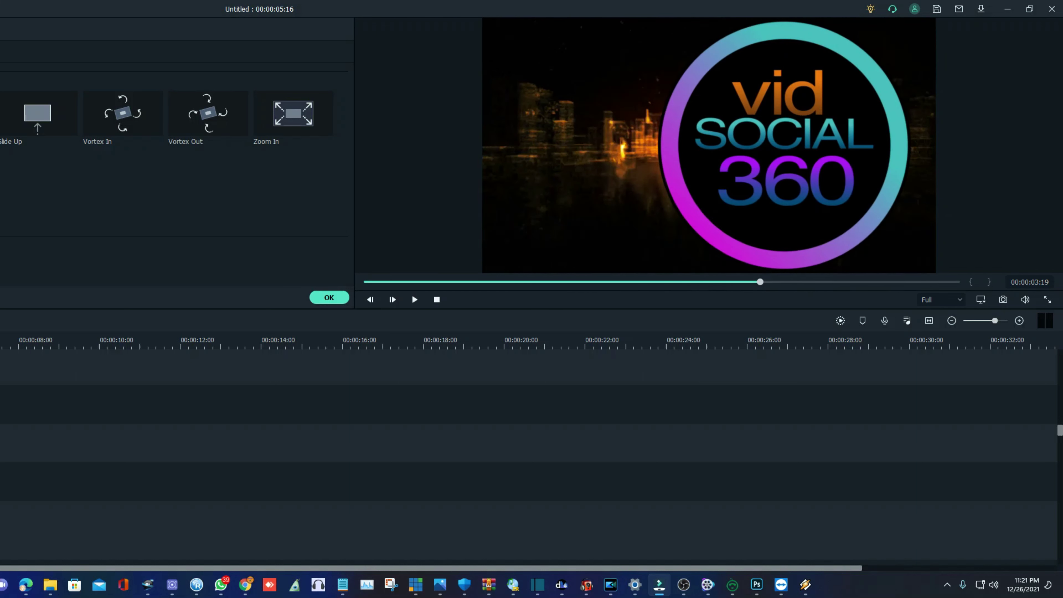
# Step: Render and replay the intro's logo section with the logo's motion settings open, and confirm the settings
pyautogui.press('Return')
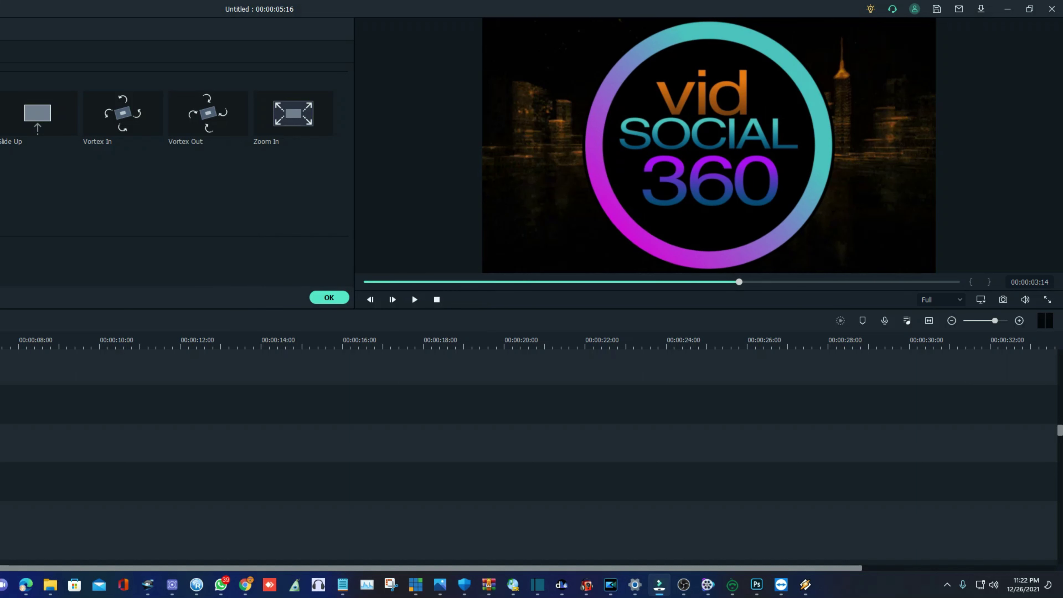
pyautogui.press('space')
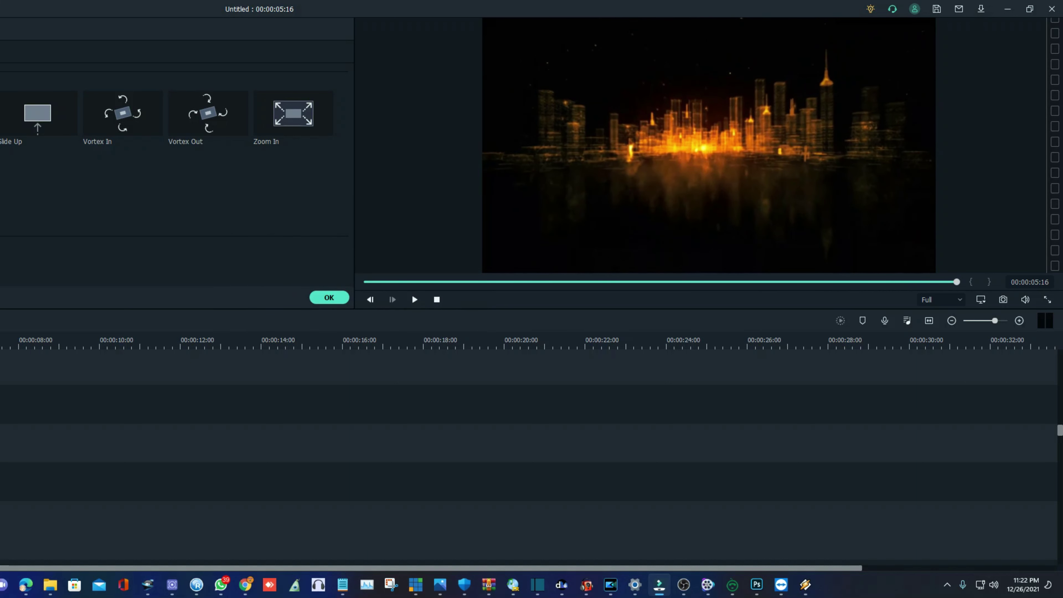
pyautogui.press('space')
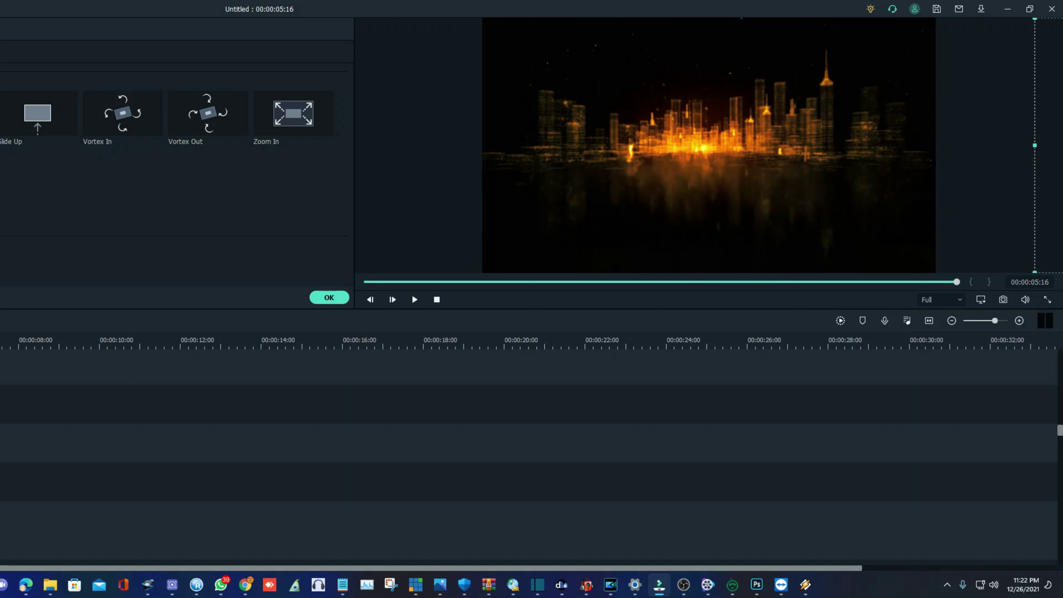
pyautogui.click(328, 297)
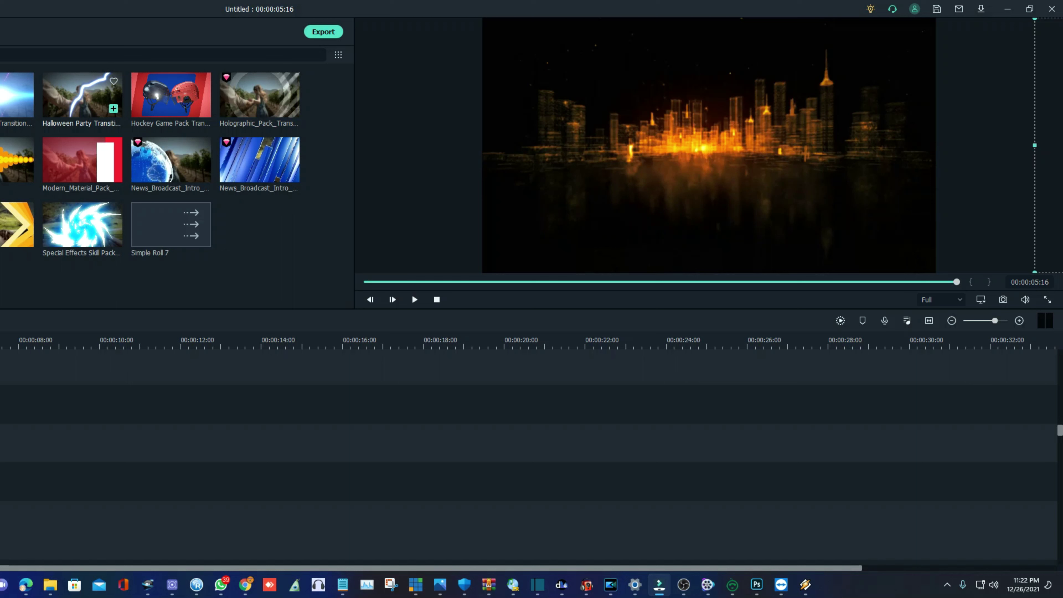
# Step: Select the Halloween Party transition and play the intro, including from 00:00:02:02 to the end
pyautogui.click(83, 95)
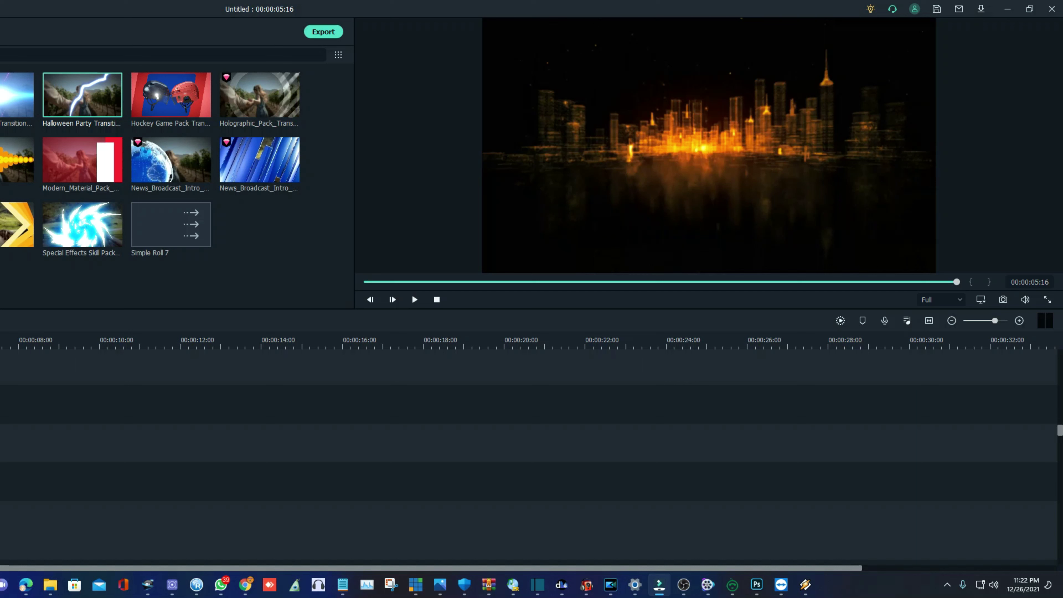
pyautogui.click(414, 299)
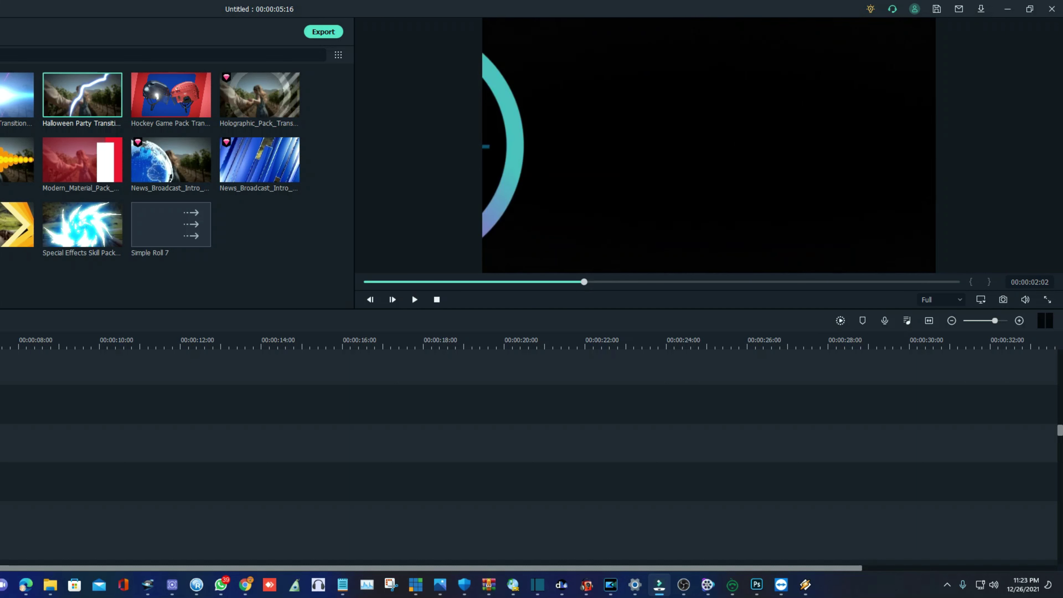
pyautogui.press('space')
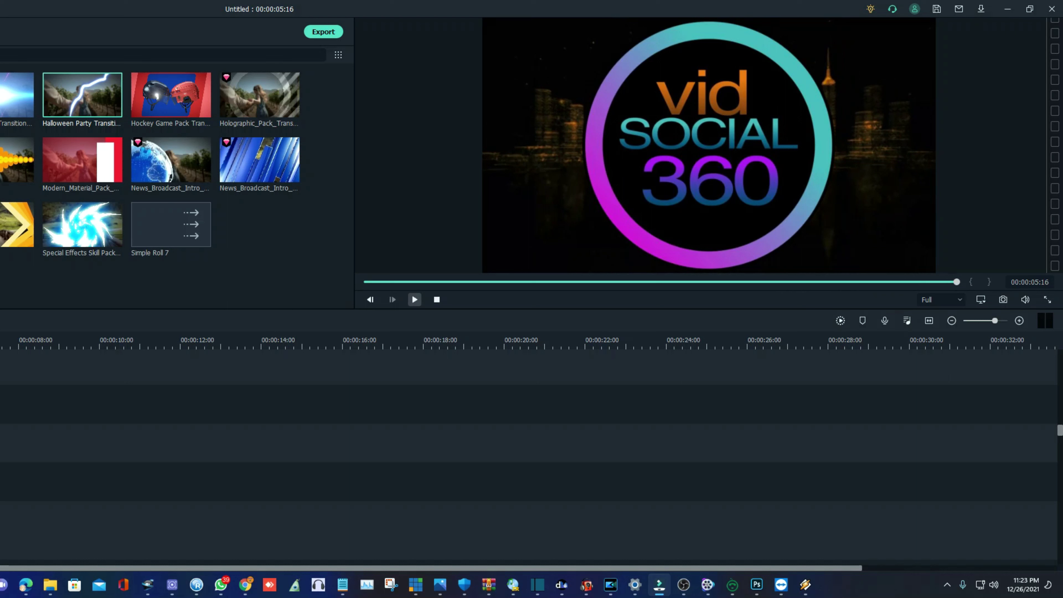
pyautogui.moveTo(82, 159)
pyautogui.moveTo(82, 95)
# Step: Replay the intro from the start, render its preview and play the rendered version
pyautogui.click(436, 299)
pyautogui.click(414, 299)
pyautogui.click(840, 320)
pyautogui.click(415, 299)
# Step: Browse the transition library for alternatives, examining the themed packs and the zoom, warp, roll, orb and whirl styles
pyautogui.scroll(10, 172, 189)
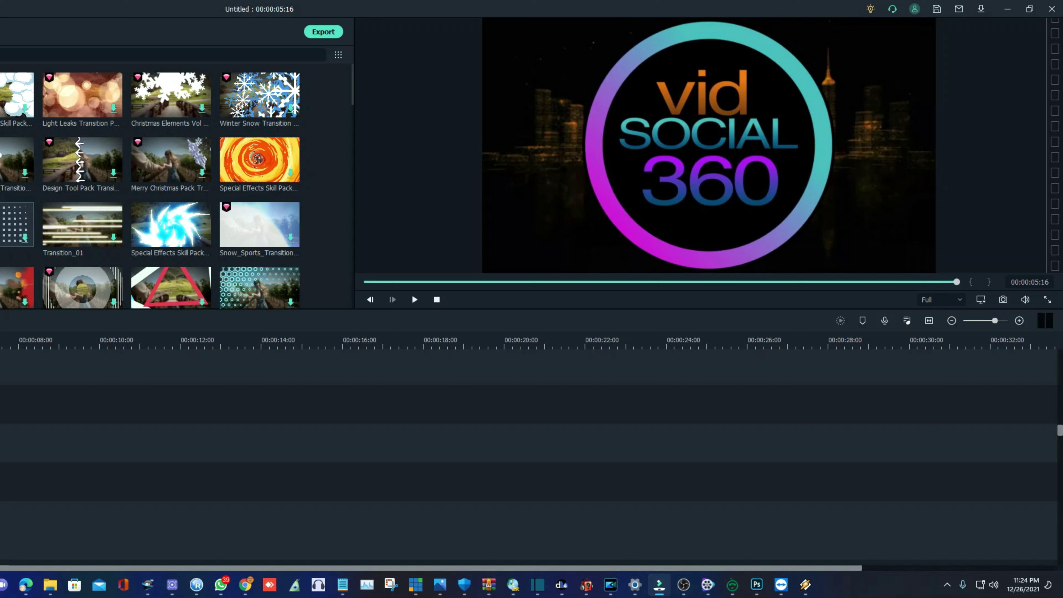
pyautogui.scroll(-5, 172, 188)
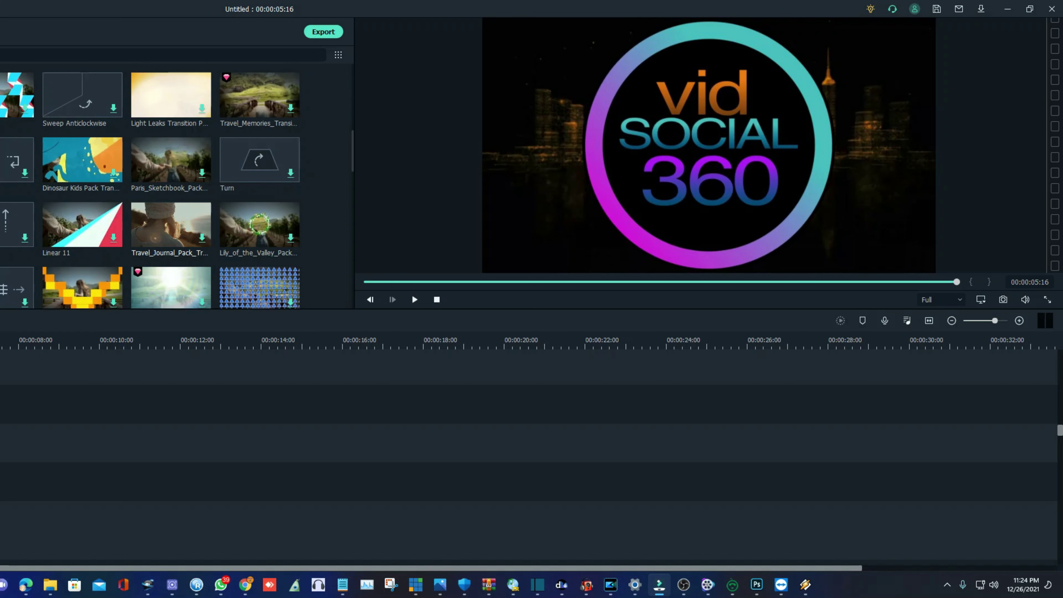
pyautogui.scroll(-5, 172, 189)
pyautogui.scroll(-5, 172, 188)
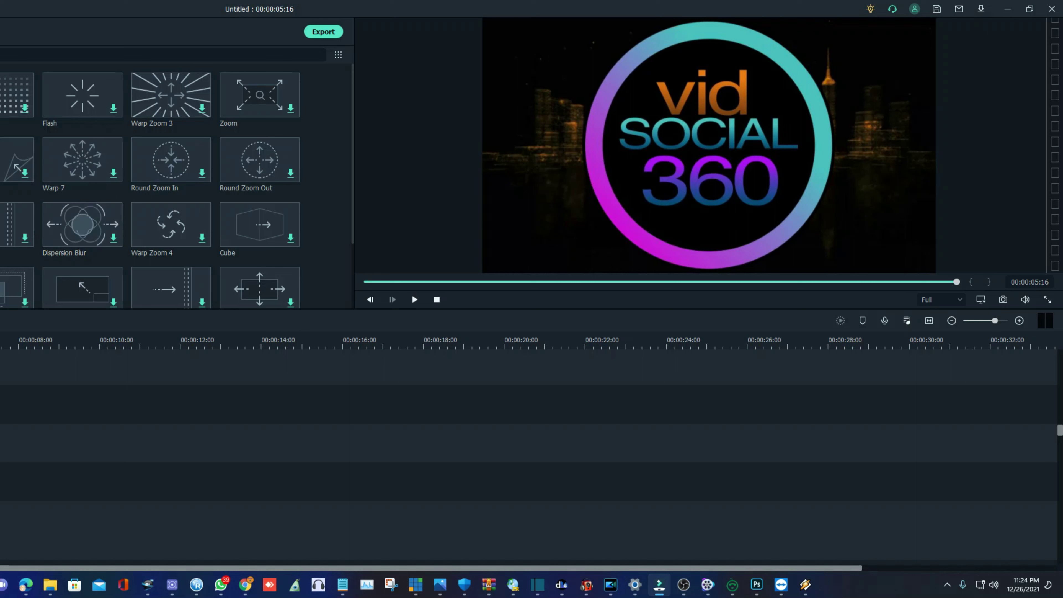
pyautogui.scroll(-3, 83, 224)
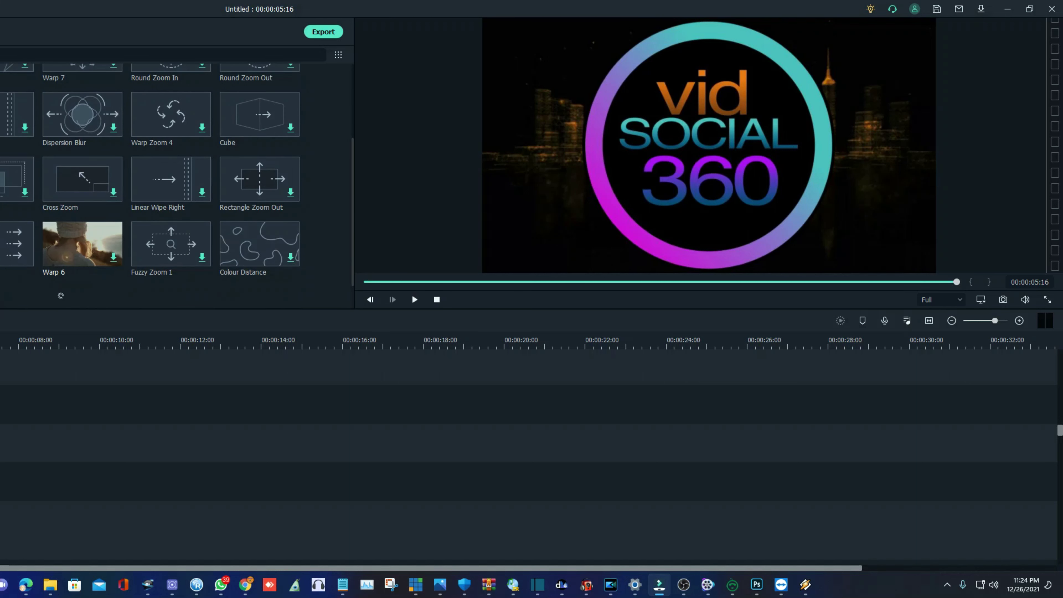
pyautogui.scroll(-5, 82, 244)
pyautogui.scroll(-3, 83, 243)
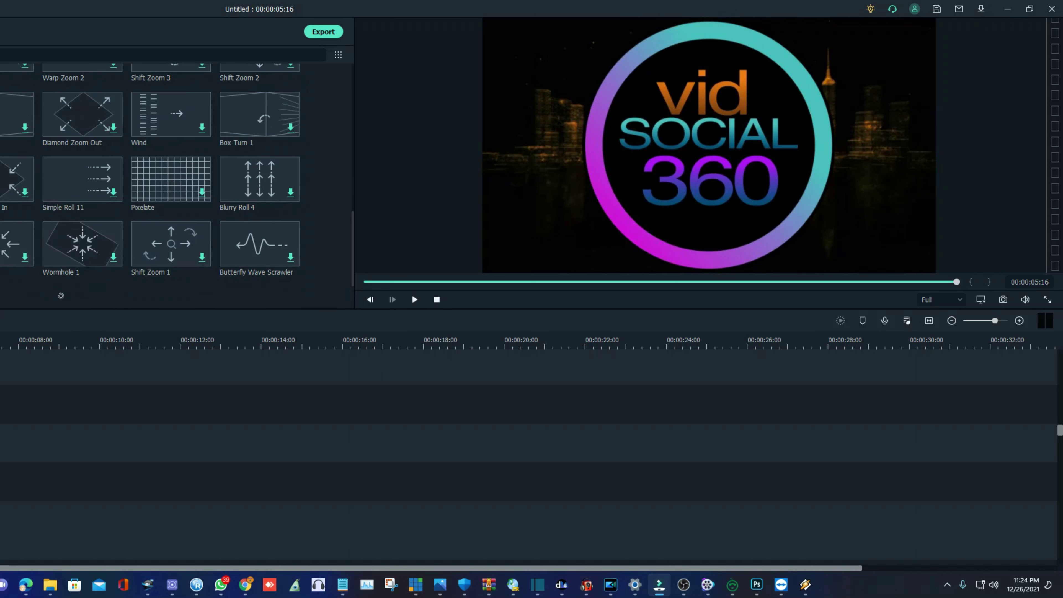
pyautogui.scroll(-5, 83, 243)
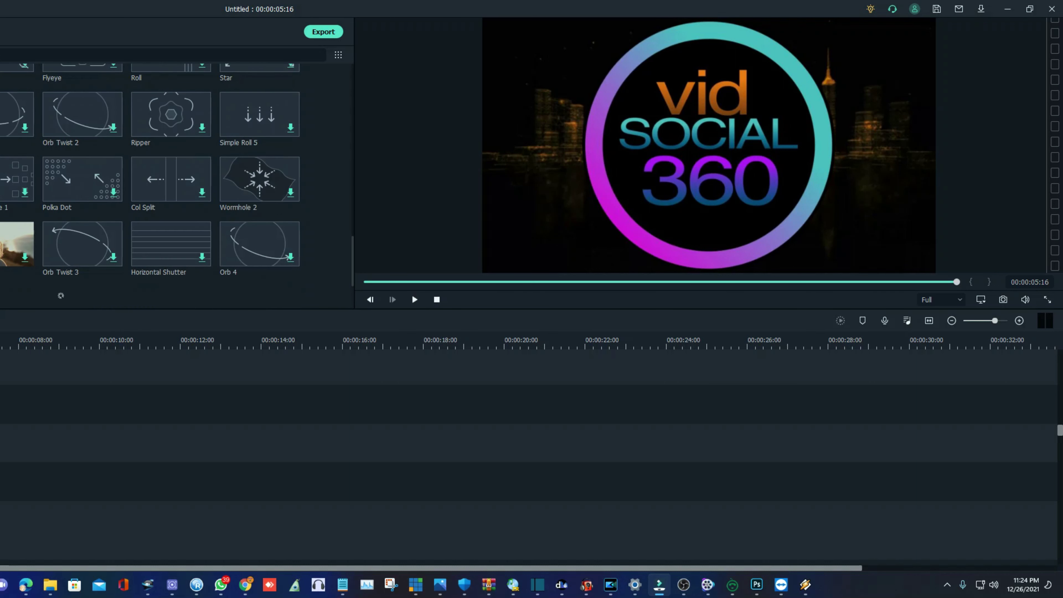
pyautogui.scroll(-4, 151, 185)
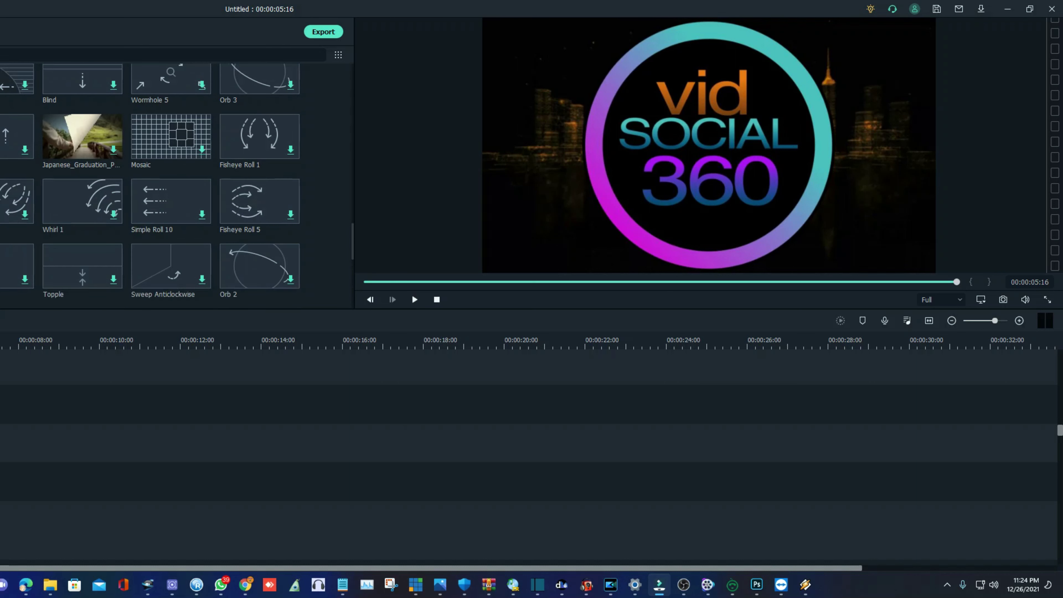
pyautogui.scroll(-3, 151, 176)
pyautogui.scroll(-3, 82, 201)
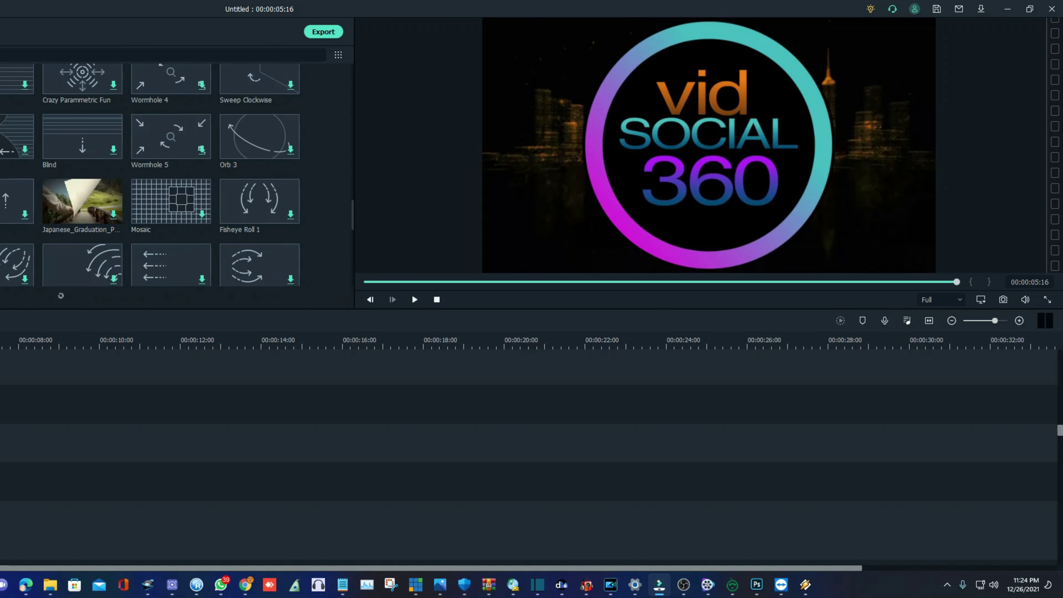
pyautogui.scroll(-5, 151, 180)
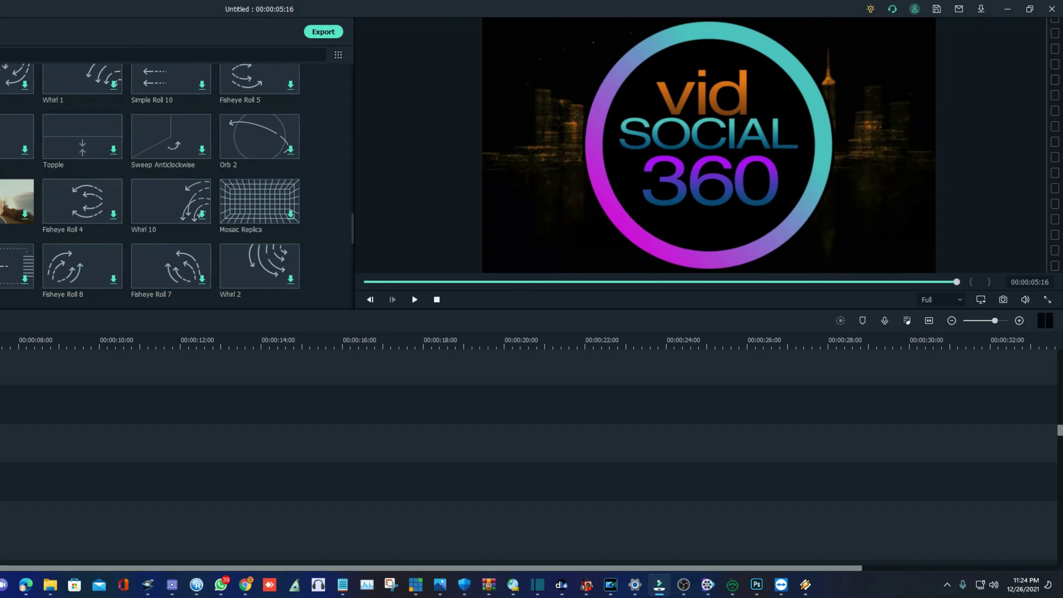
pyautogui.scroll(-5, 151, 180)
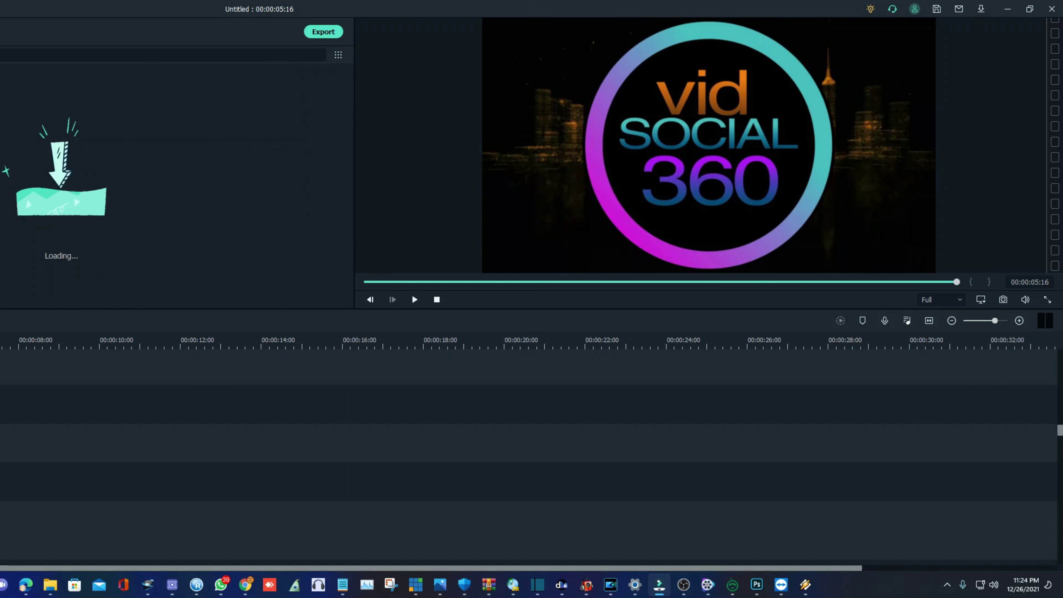
# Step: Browse more of the transition library, examining the linear and wipe styles and the seasonal, horror, arcade and gaming packs
pyautogui.scroll(-1, 176, 187)
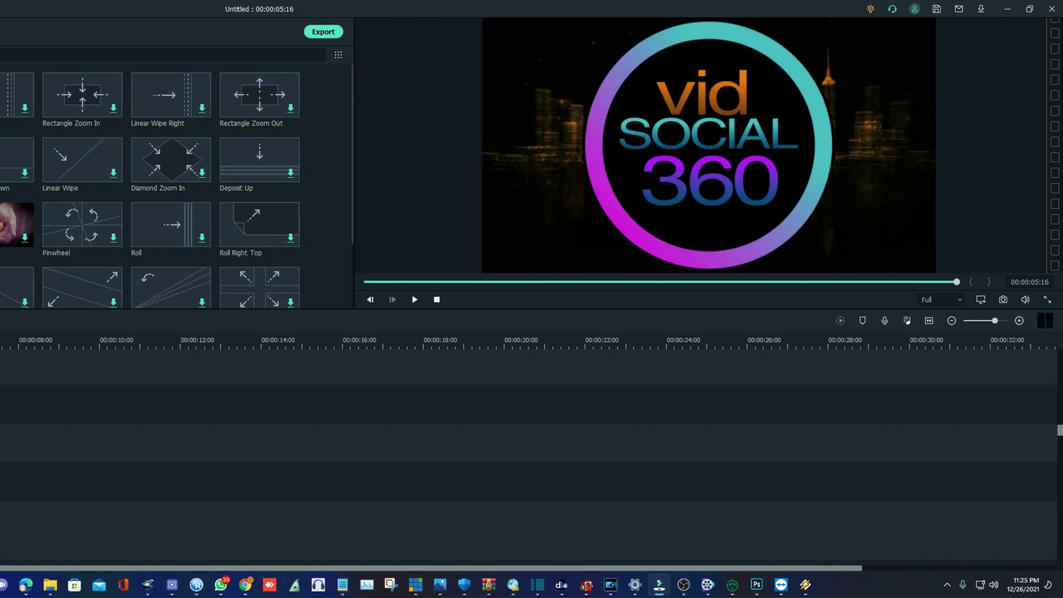
pyautogui.scroll(-3, 260, 243)
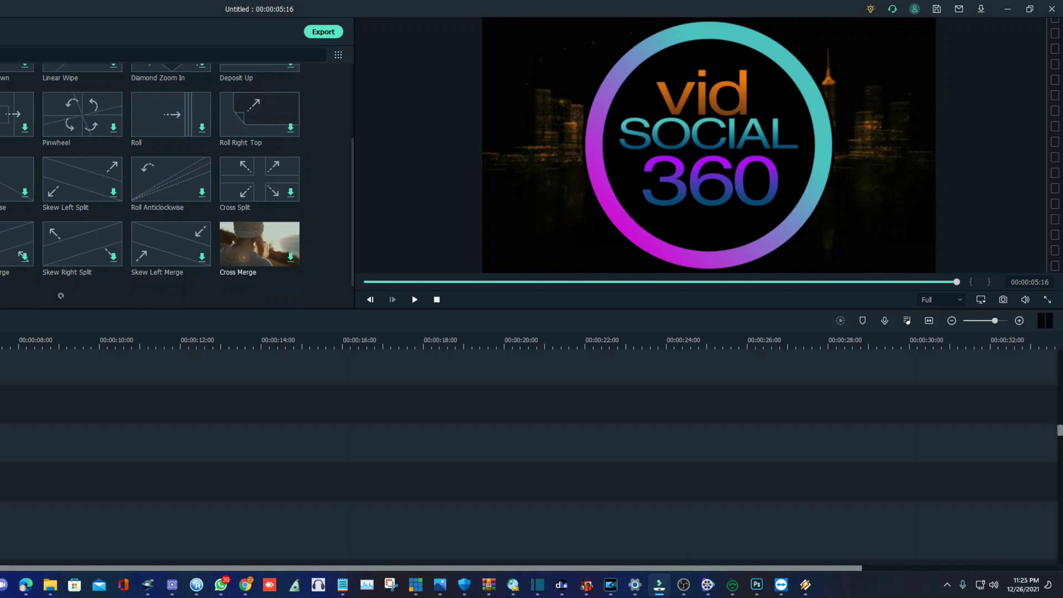
pyautogui.scroll(-10, 258, 209)
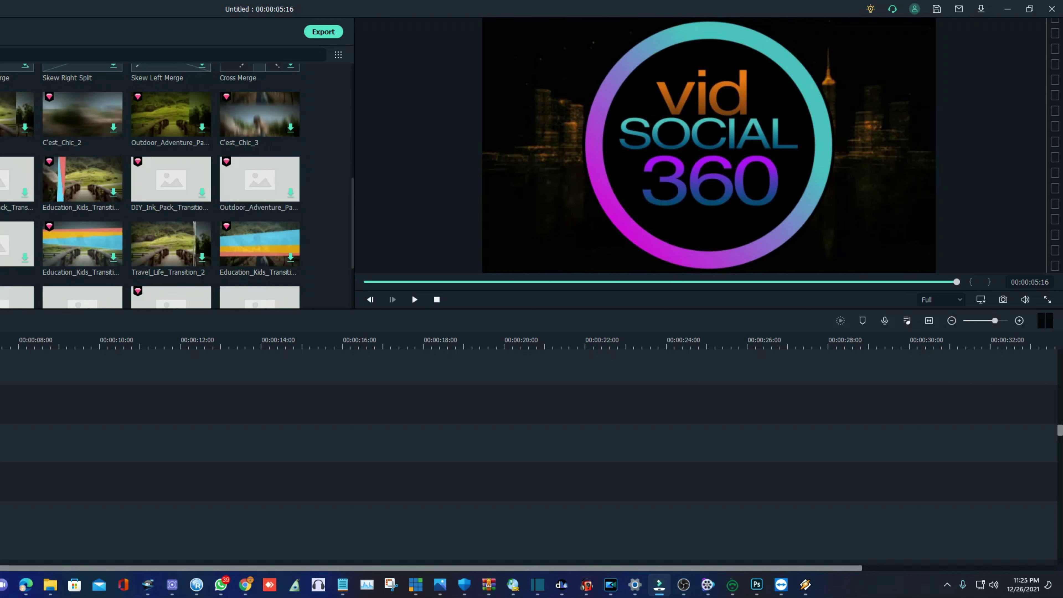
pyautogui.scroll(-2, 258, 209)
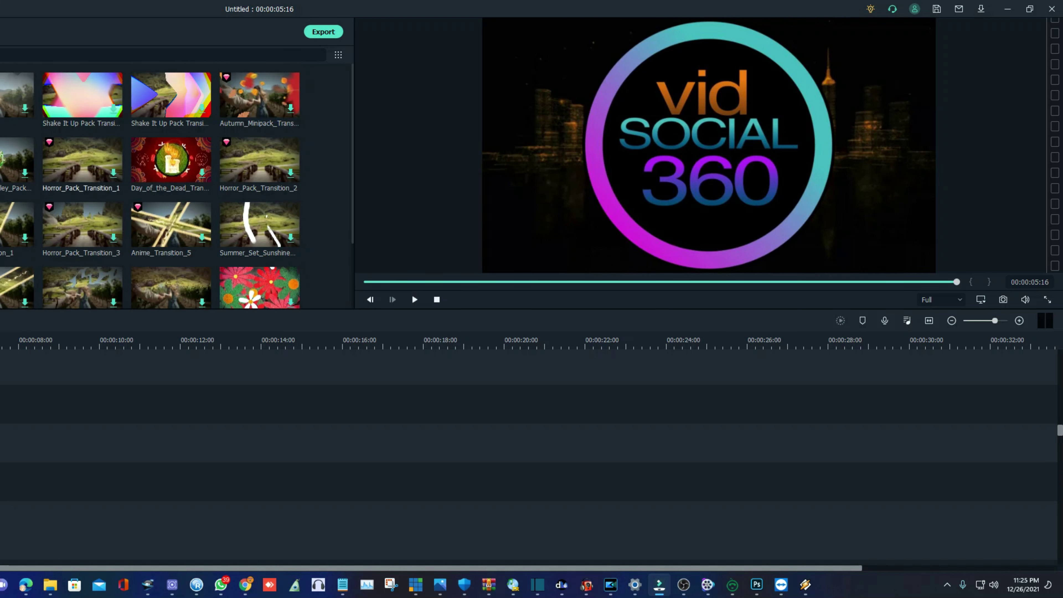
pyautogui.scroll(-3, 146, 238)
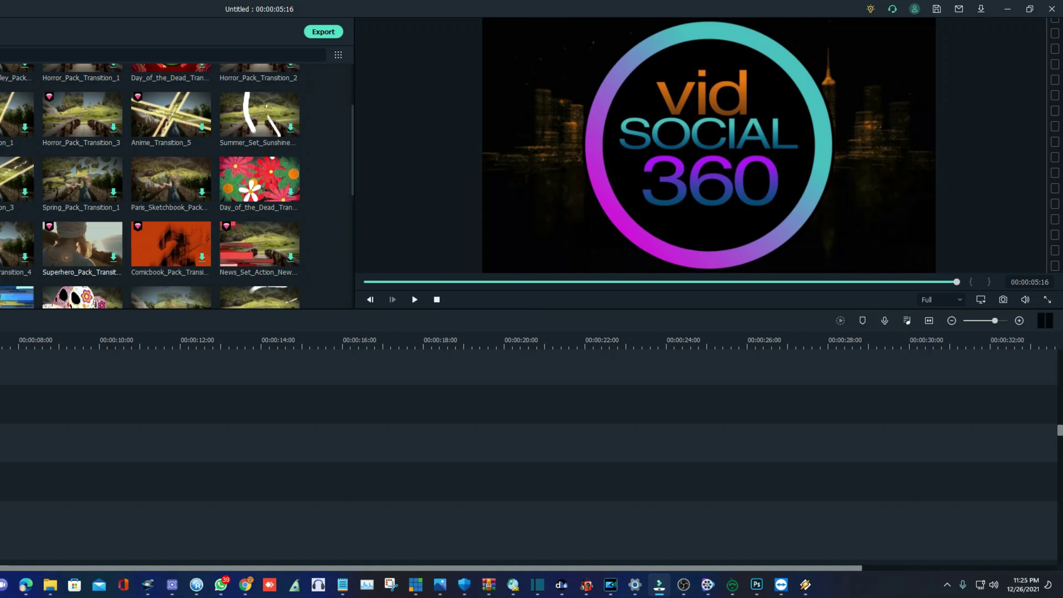
pyautogui.scroll(-5, 146, 237)
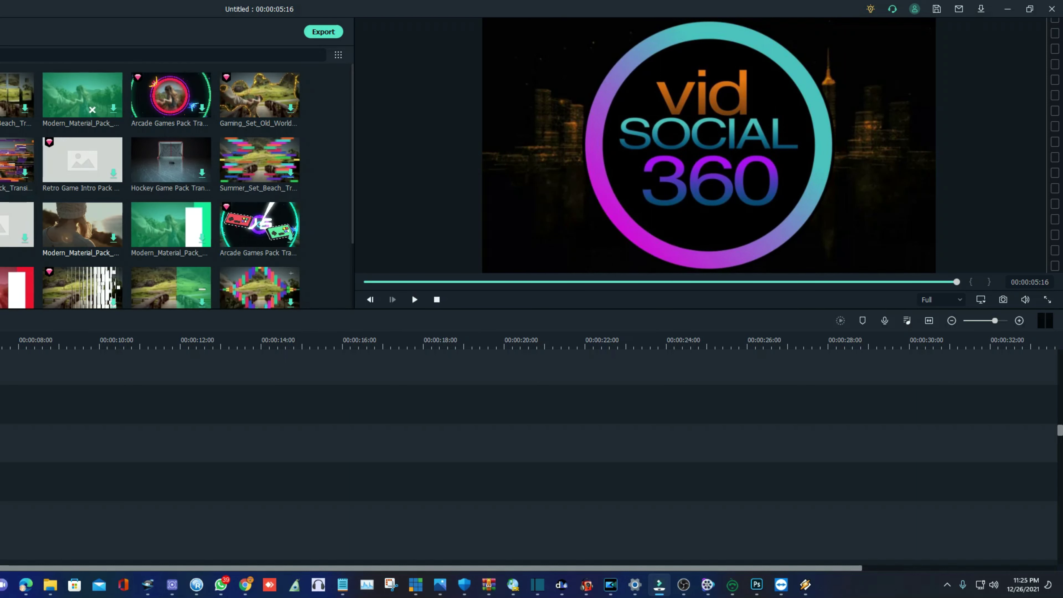
pyautogui.scroll(-10, 151, 184)
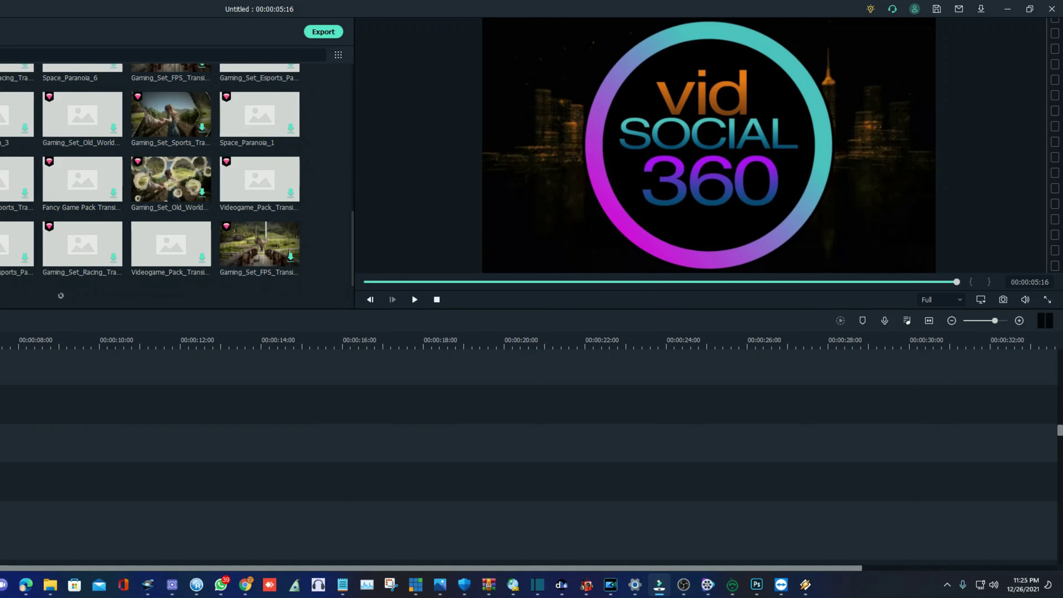
pyautogui.scroll(5, 150, 184)
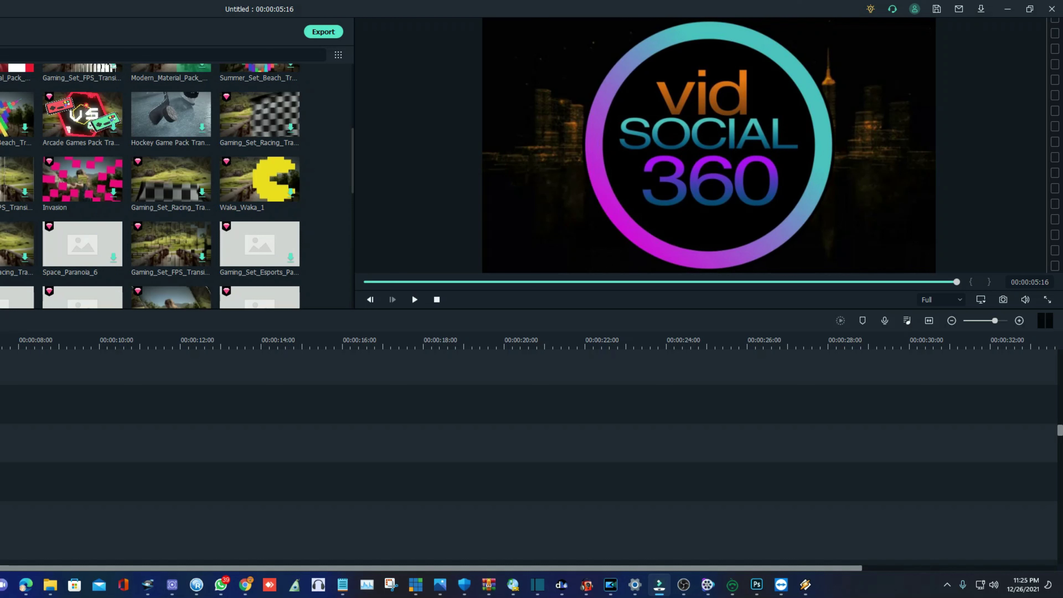
pyautogui.scroll(-5, 151, 184)
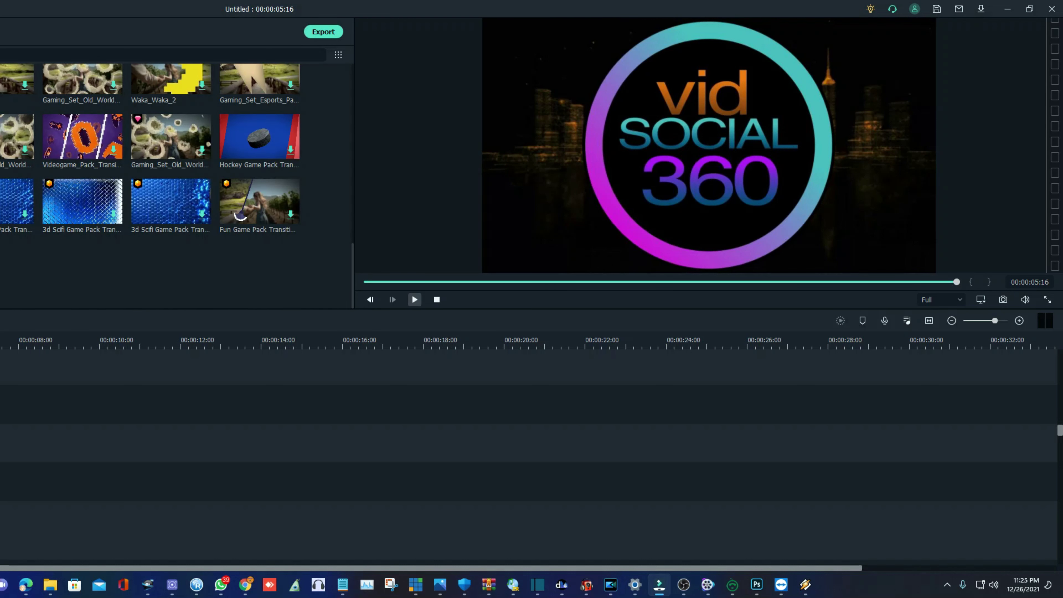
pyautogui.press('space')
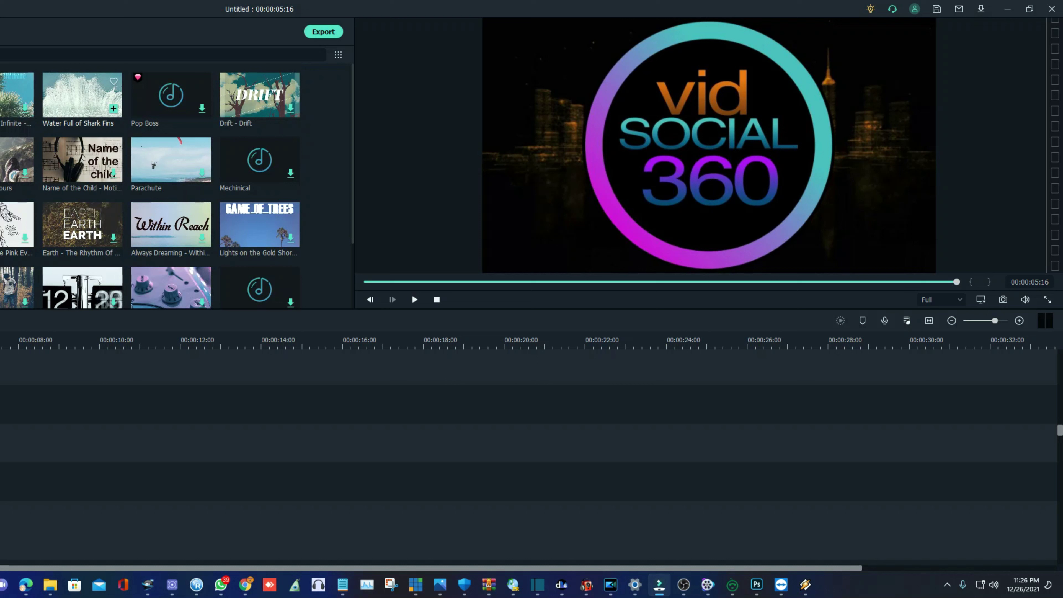
# Step: Preview the music track Water Full of Shark Fins and add it to the intro's audio track
pyautogui.doubleClick(82, 95)
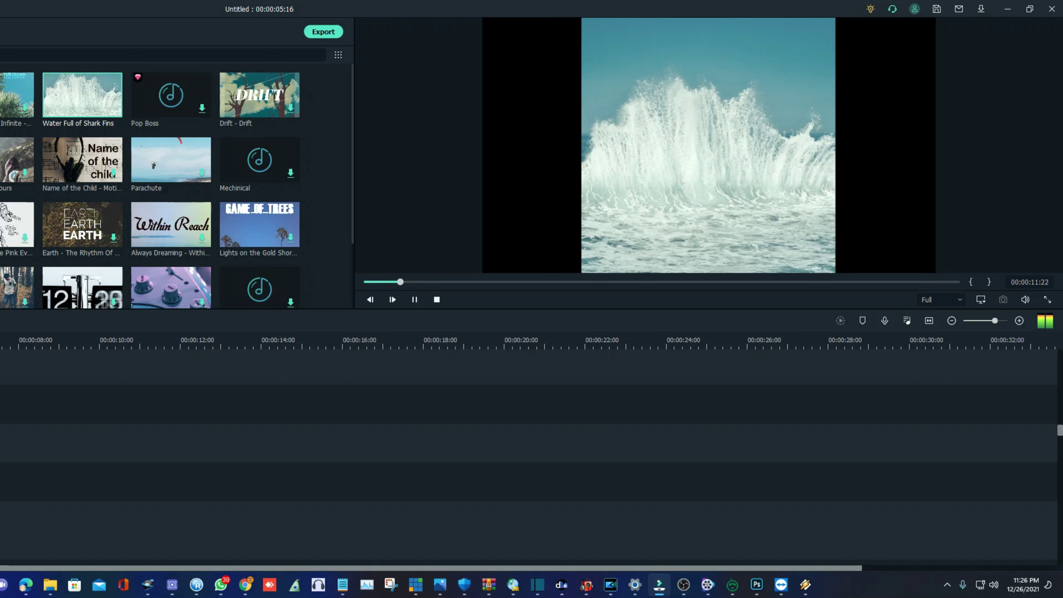
pyautogui.click(414, 299)
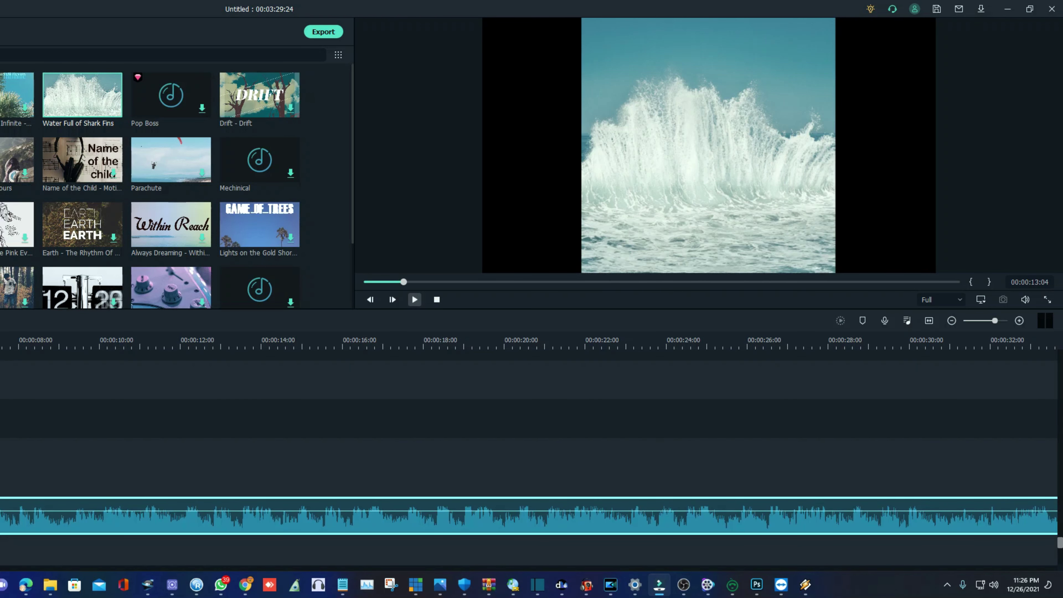
pyautogui.click(437, 299)
pyautogui.click(0, 419)
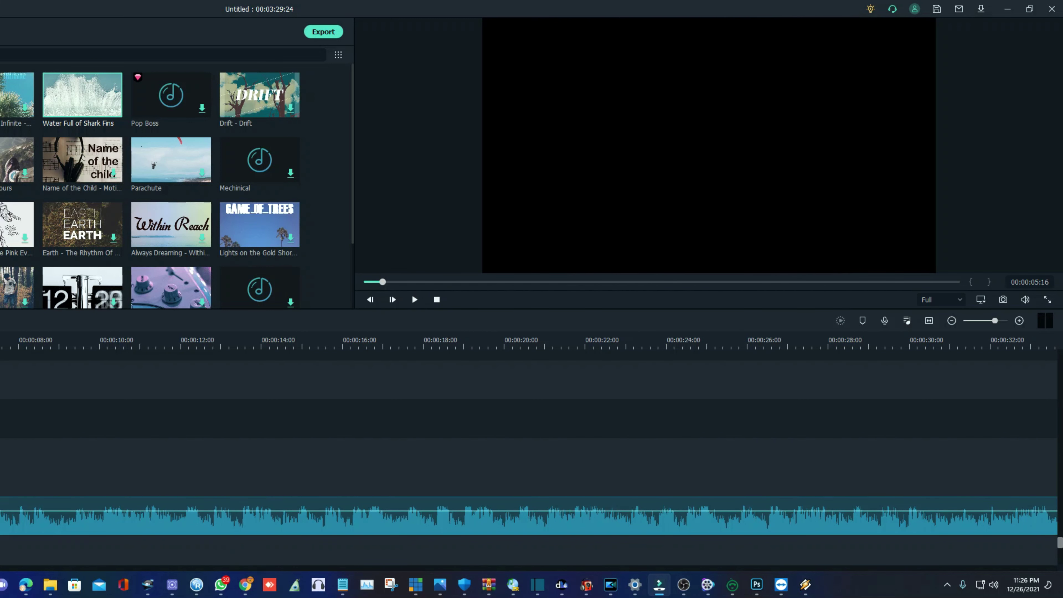
# Step: Play the opening seconds of the added music repeatedly to find the point where it should start
pyautogui.click(436, 299)
pyautogui.click(414, 299)
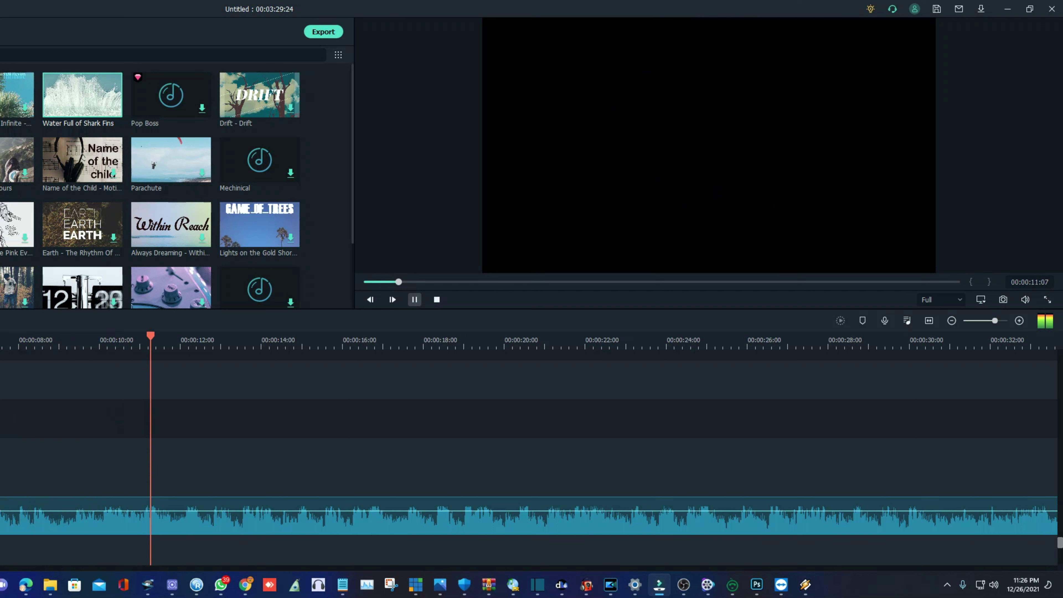
pyautogui.press('space')
pyautogui.moveTo(194, 360); pyautogui.dragTo(1, 359)
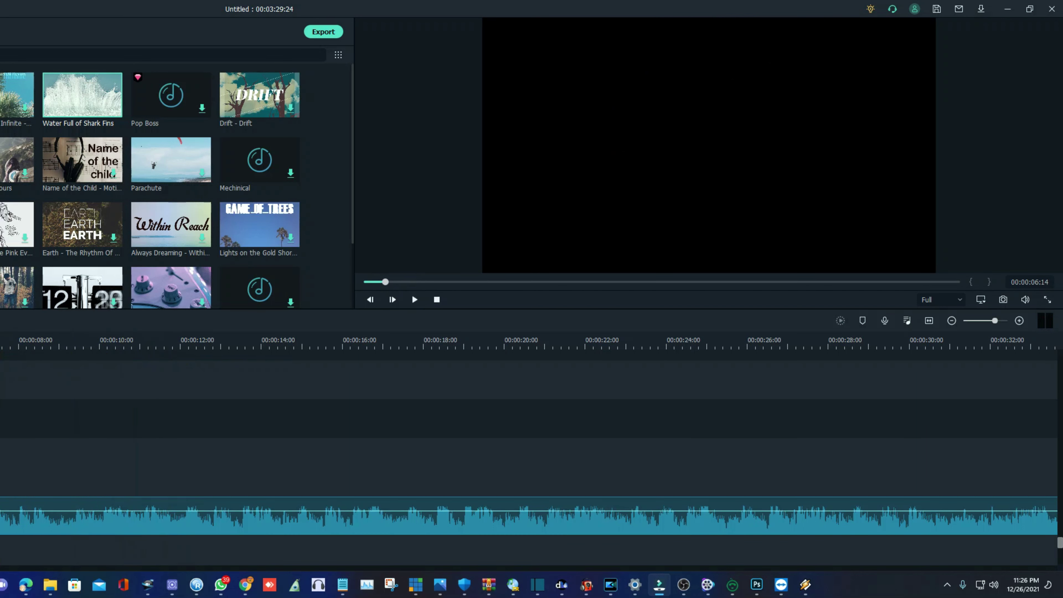
pyautogui.press('space')
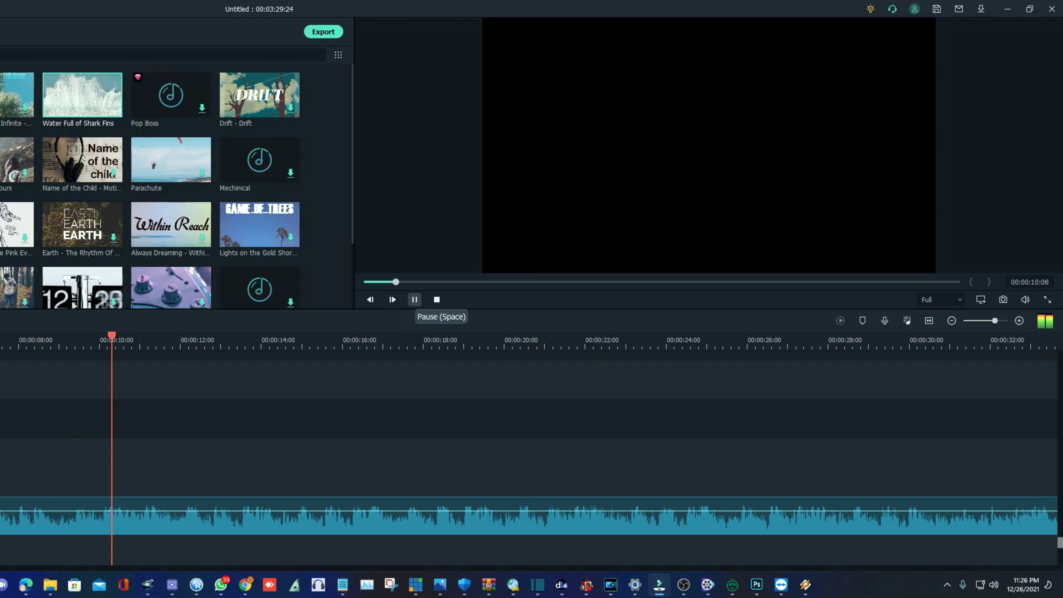
pyautogui.press('space')
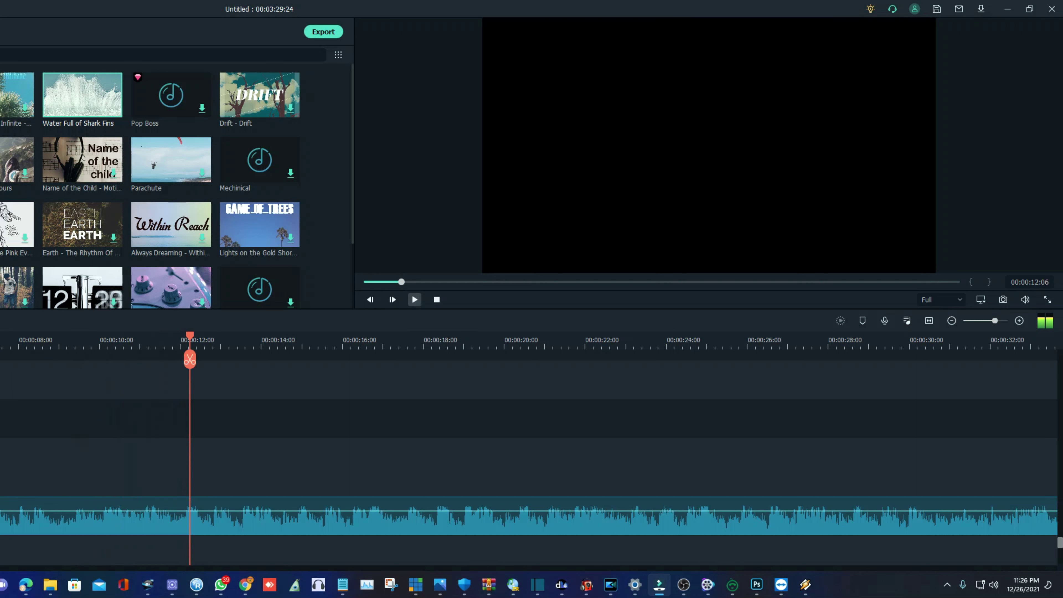
pyautogui.moveTo(190, 336); pyautogui.dragTo(0, 336)
pyautogui.press('space')
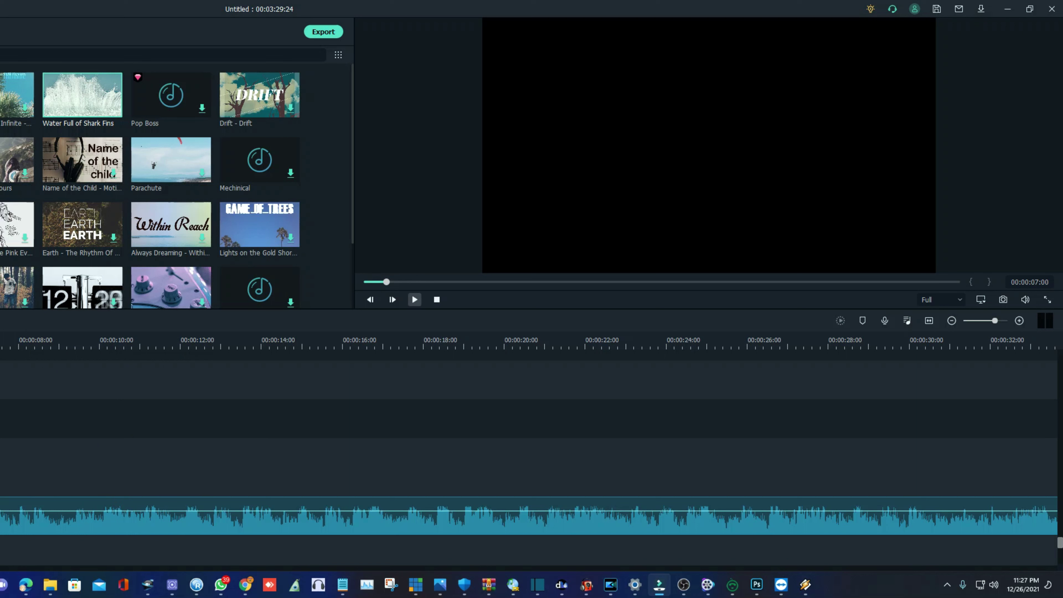
pyautogui.press('space')
pyautogui.moveTo(32, 336); pyautogui.dragTo(0, 336)
pyautogui.press('space')
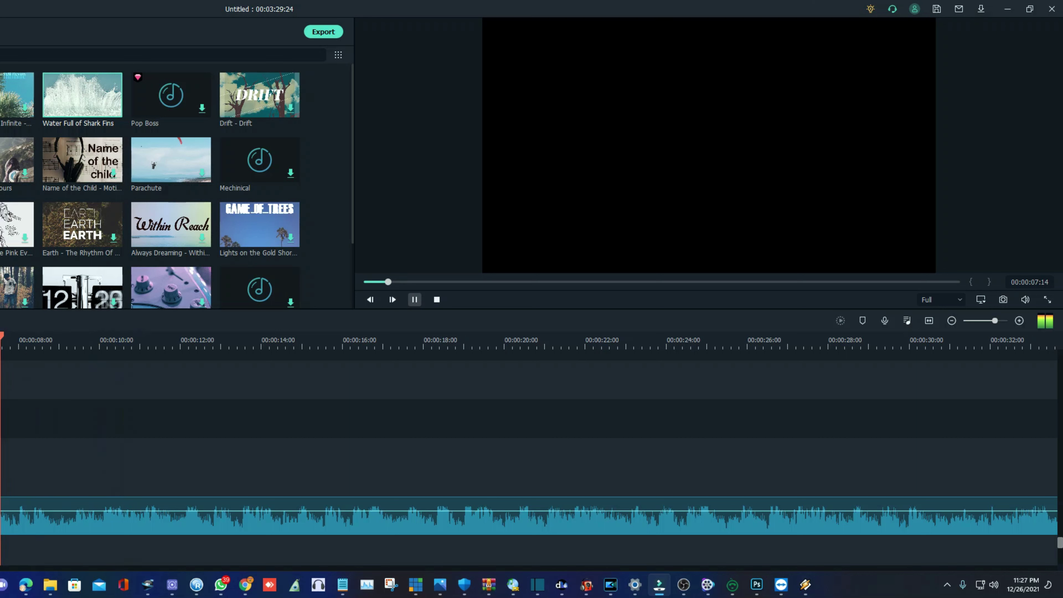
# Step: Cut off the music before 00:00:07:05 and move the remaining part to the start of the timeline
pyautogui.moveTo(18, 359); pyautogui.dragTo(0, 358)
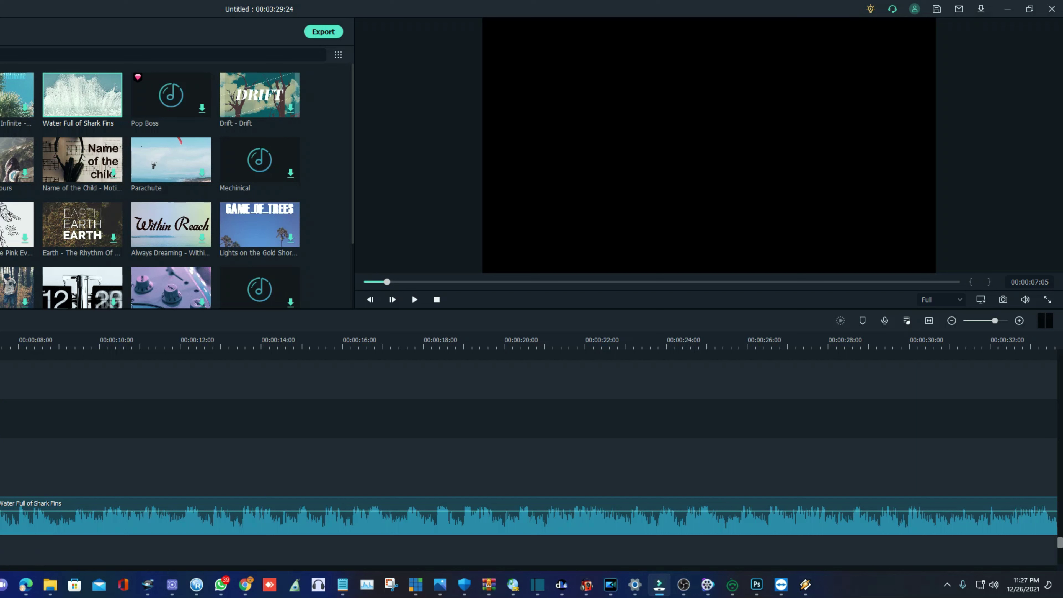
pyautogui.moveTo(1, 517); pyautogui.dragTo(0, 518)
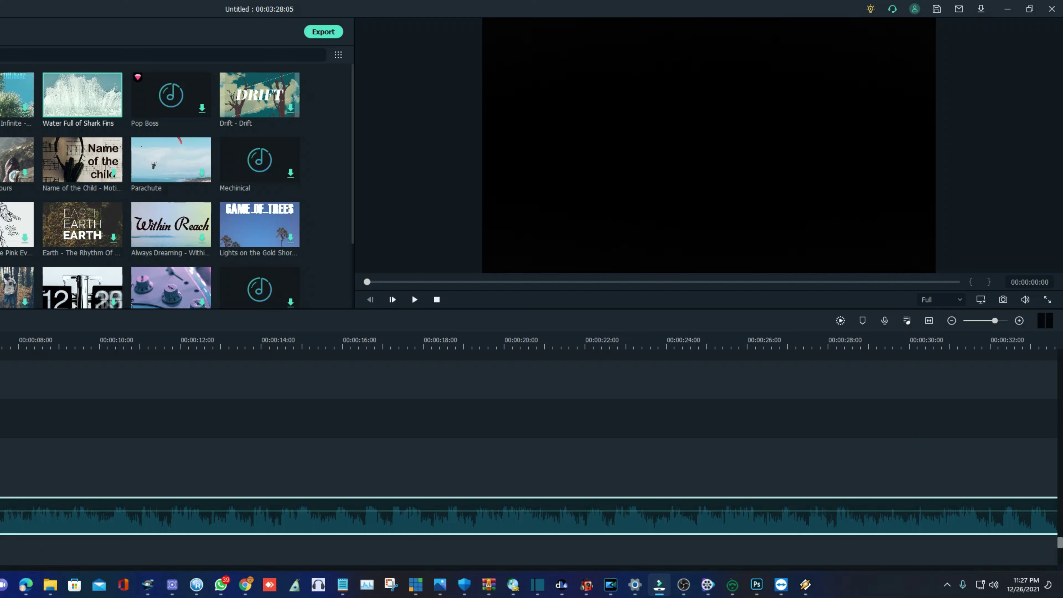
pyautogui.moveTo(0, 518); pyautogui.dragTo(0, 518)
# Step: Play the intro with the trimmed music and step back frame by frame to 00:00:01:03, where title and logo overlap
pyautogui.press('space')
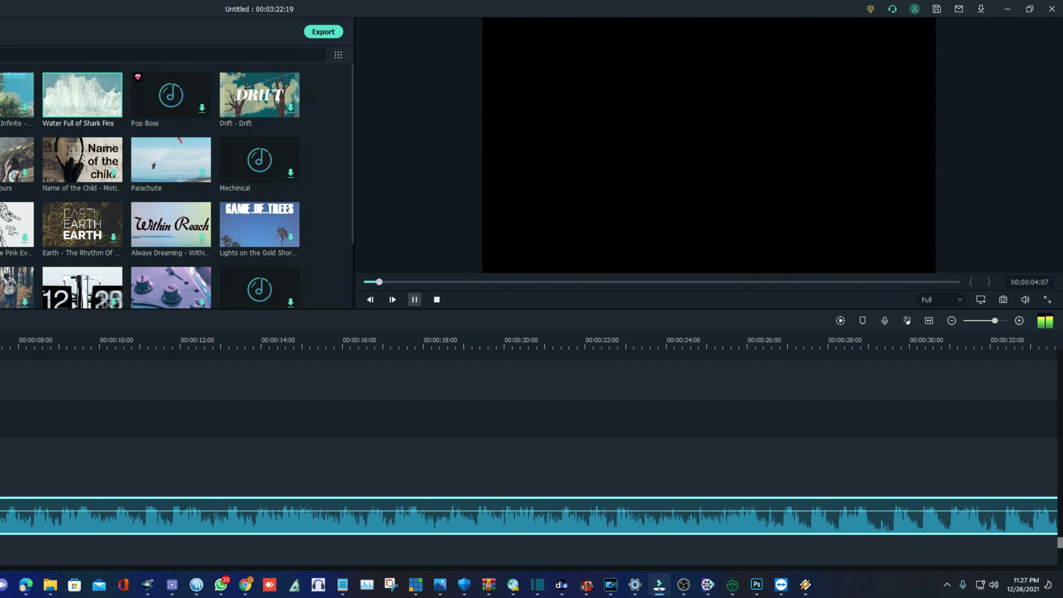
pyautogui.press('space')
pyautogui.press('Left')
pyautogui.press('Left')
pyautogui.press('Left')
pyautogui.press('Left')
pyautogui.press('Left')
pyautogui.press('Left')
pyautogui.press('Left')
pyautogui.press('Left')
pyautogui.press('Left')
pyautogui.press('Left')
pyautogui.press('Left')
pyautogui.press('Left')
pyautogui.press('Left')
pyautogui.press('Left')
pyautogui.press('Left')
pyautogui.press('Left')
pyautogui.press('Left')
pyautogui.press('Left')
pyautogui.press('Left')
pyautogui.press('Left')
pyautogui.press('Left')
pyautogui.press('Left')
pyautogui.press('Left')
pyautogui.press('Left')
pyautogui.press('Left')
pyautogui.press('Left')
pyautogui.press('Left')
pyautogui.press('Left')
pyautogui.press('Left')
pyautogui.press('Left')
pyautogui.press('Left')
pyautogui.press('Left')
pyautogui.press('Left')
pyautogui.press('Left')
pyautogui.press('Left')
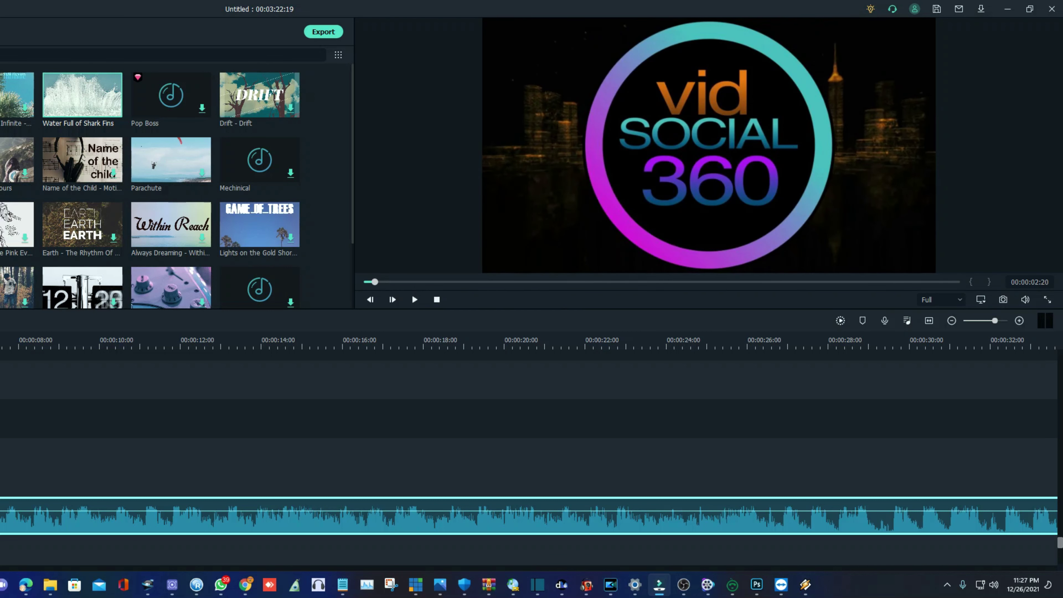
pyautogui.press('Left')
pyautogui.press('Left')
pyautogui.press('Left')
pyautogui.press('Left')
pyautogui.press('Left')
pyautogui.press('Left')
pyautogui.press('Left')
pyautogui.press('Left')
pyautogui.press('Left')
pyautogui.press('Left')
pyautogui.press('Left')
pyautogui.press('Left')
pyautogui.press('Left')
pyautogui.press('Left')
pyautogui.press('Left')
pyautogui.press('Left')
pyautogui.press('Left')
pyautogui.press('Left')
pyautogui.press('Left')
pyautogui.press('Left')
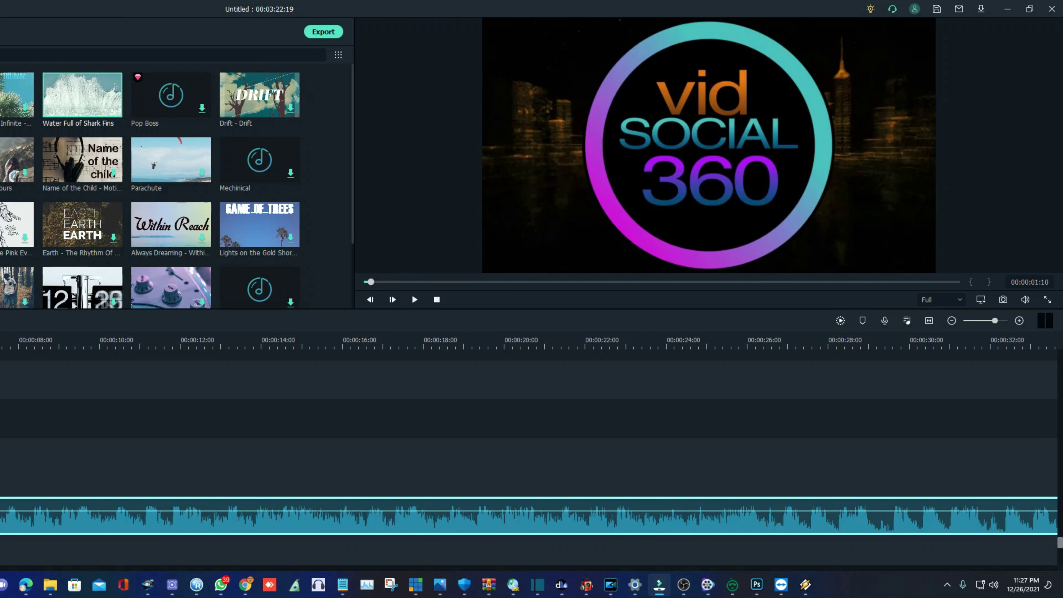
pyautogui.press('Left')
pyautogui.press('Left')
pyautogui.press('Left')
pyautogui.press('Left')
pyautogui.press('Left')
pyautogui.press('Left')
pyautogui.press('Left')
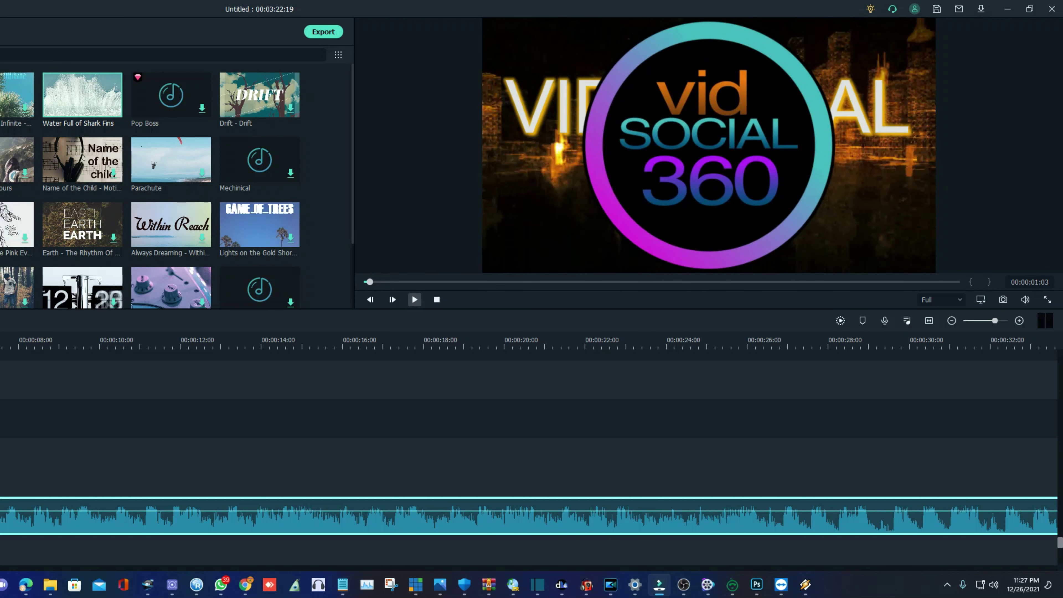
# Step: Play the intro from 00:00:01:03 with its music and delete the excess music, shortening the project to 00:00:04:06
pyautogui.press('space')
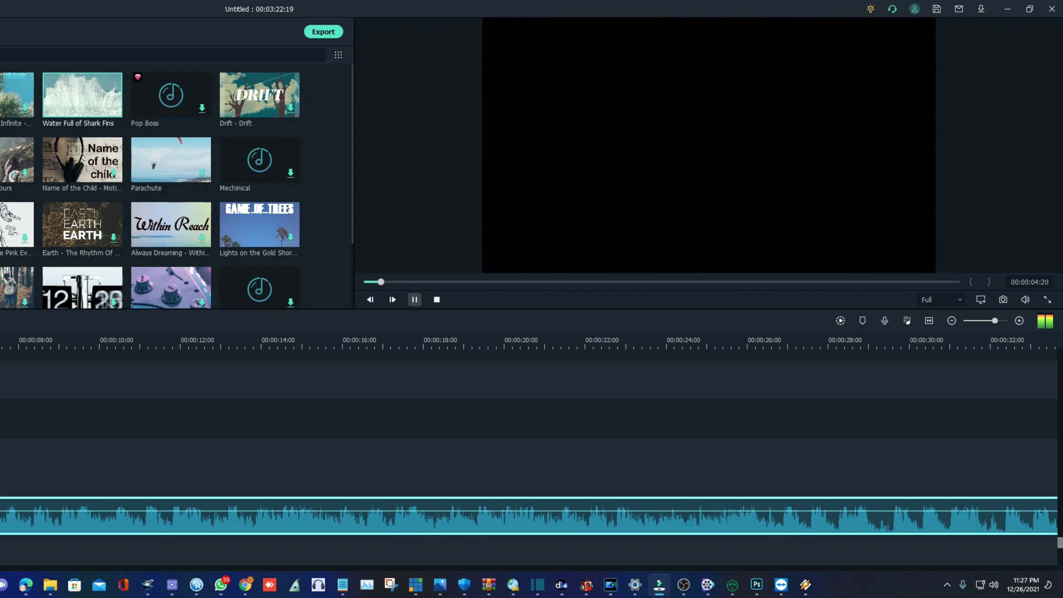
pyautogui.press('space')
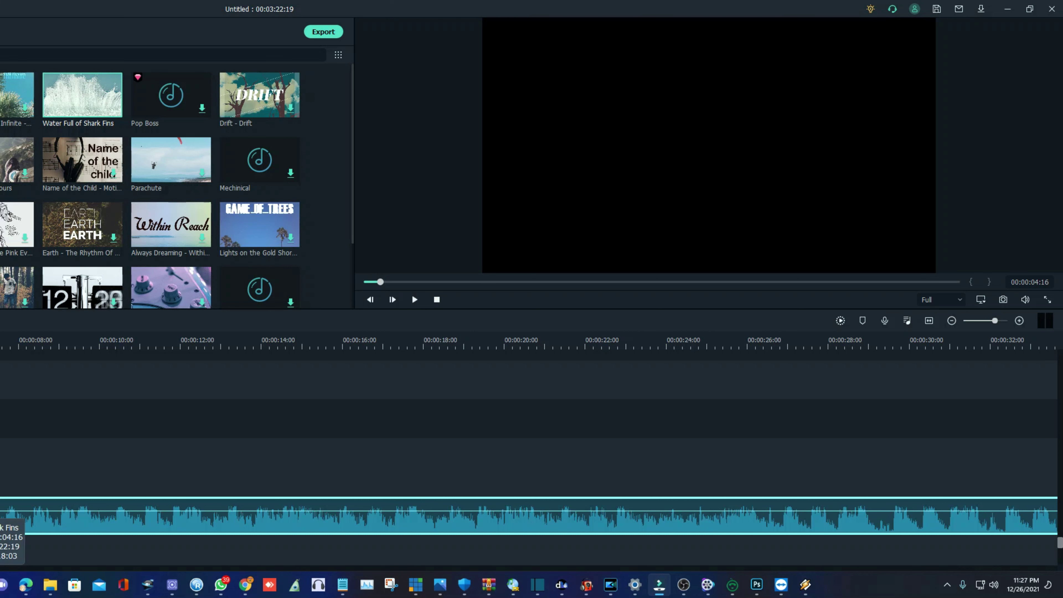
pyautogui.press('Delete')
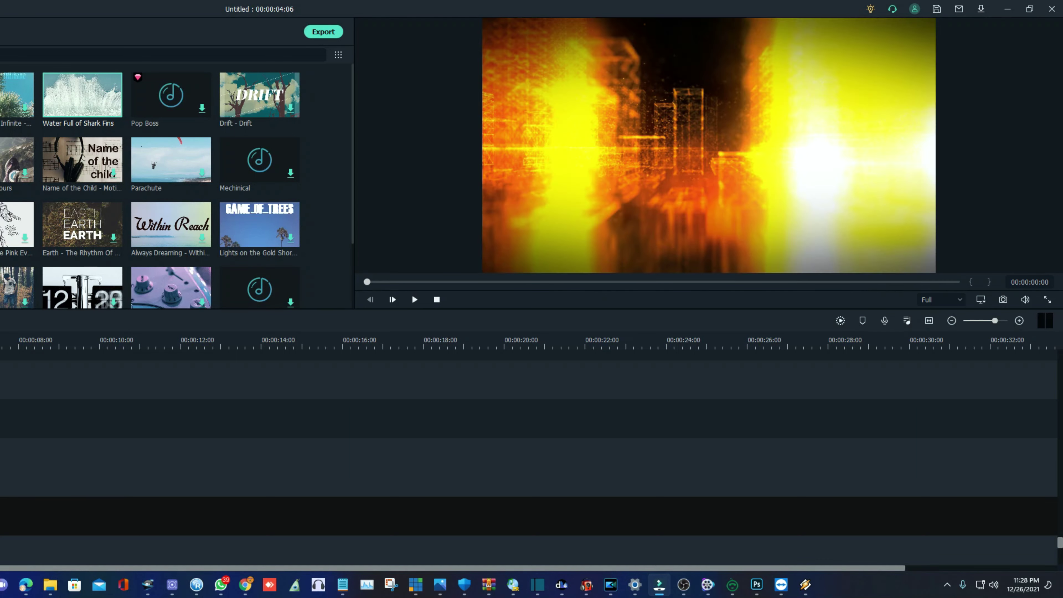
# Step: Replay the shortened intro, try extending its end to 00:00:04:24 with the logo, and undo the extension
pyautogui.click(414, 299)
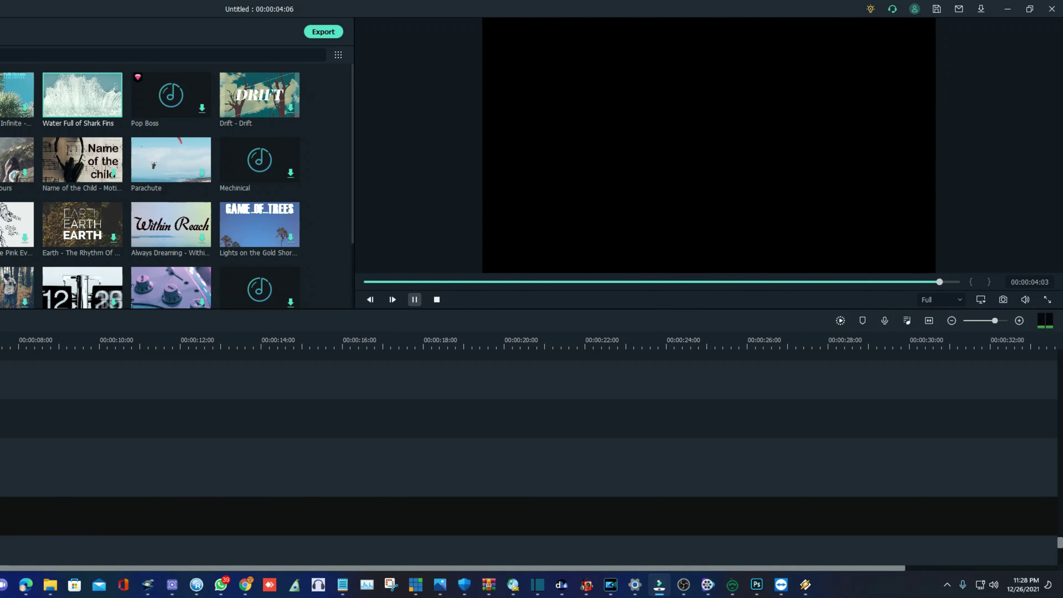
pyautogui.click(414, 299)
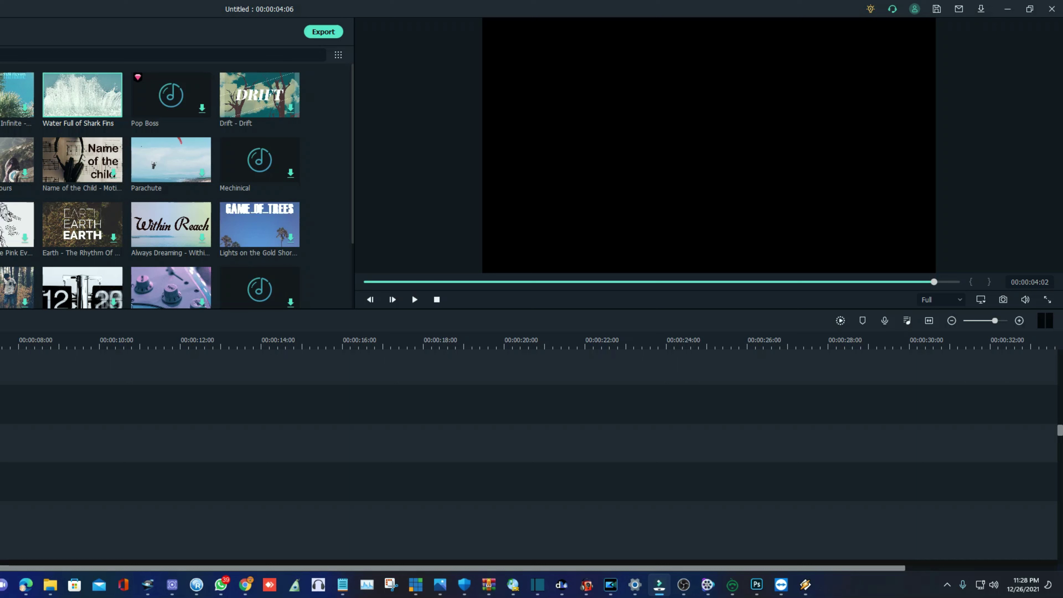
pyautogui.press('space')
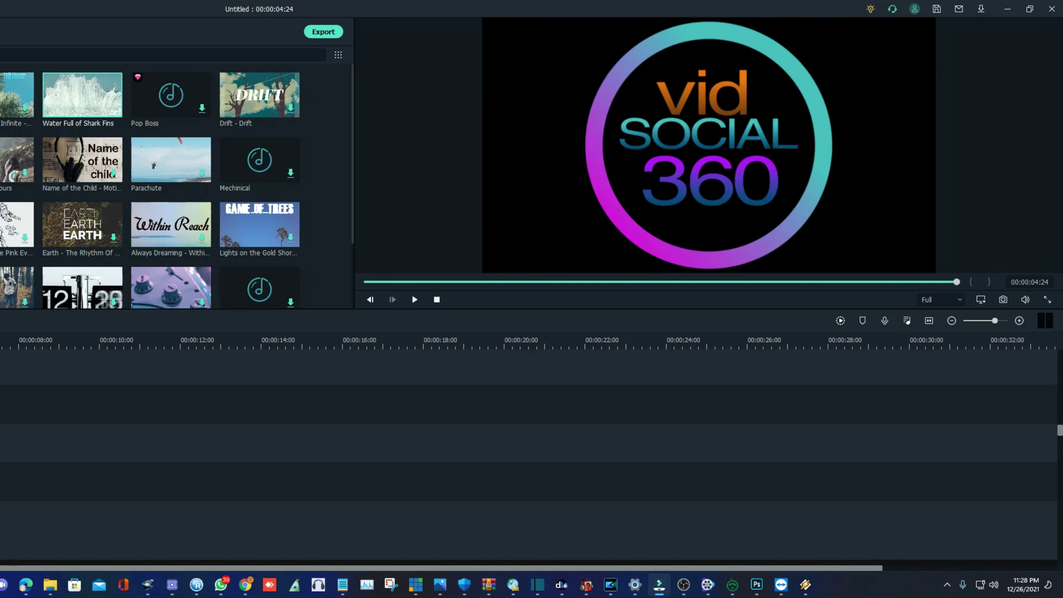
pyautogui.hotkey('ctrl', 'z')
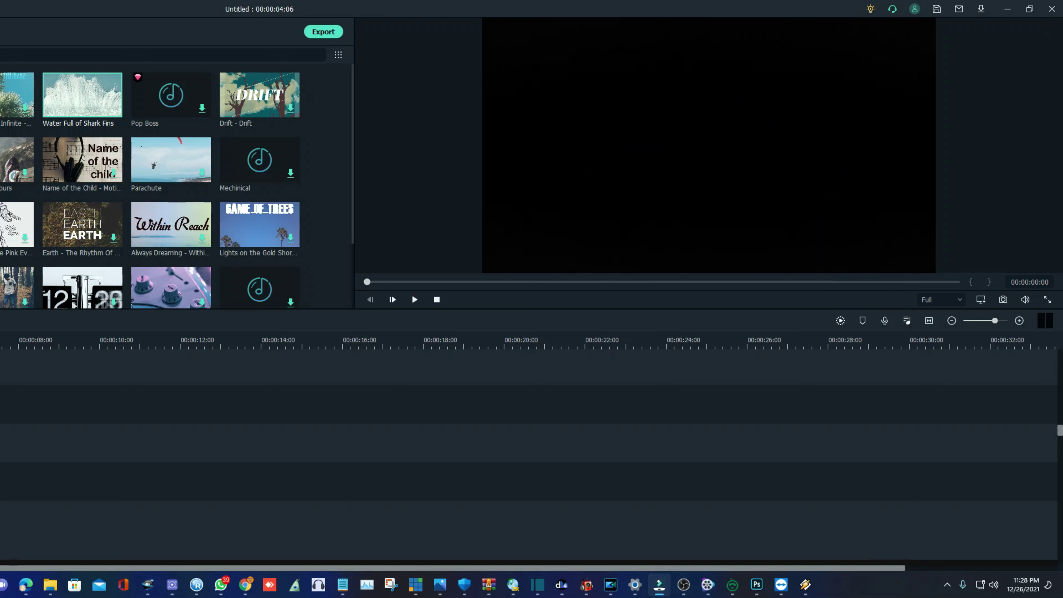
# Step: Replay the intro from the start and step back through its ending around 00:00:03:18 to check where the logo stops against the music
pyautogui.click(414, 300)
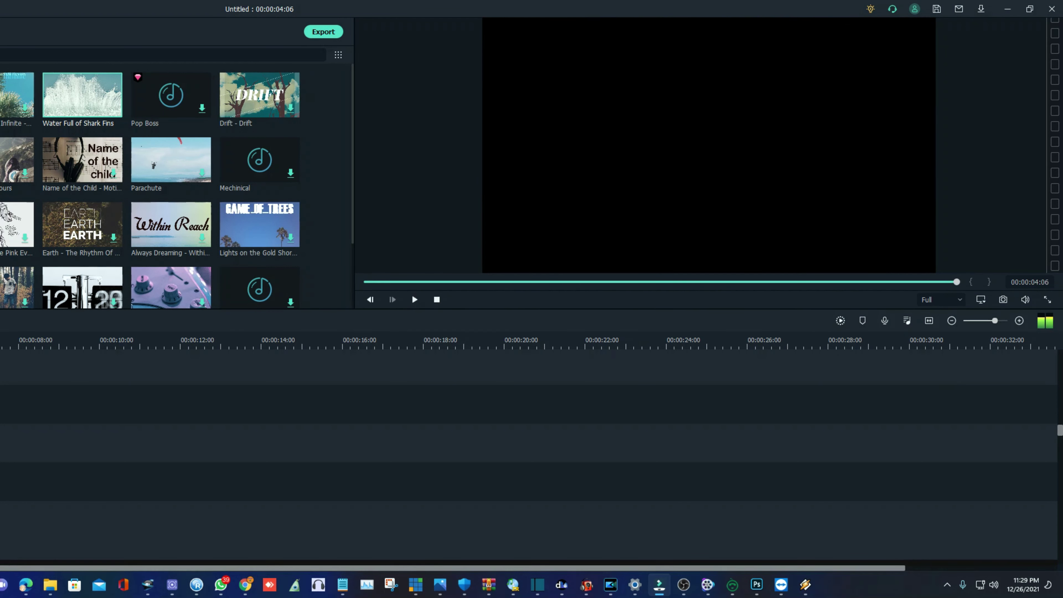
pyautogui.press('space')
pyautogui.press('Left')
pyautogui.press('Left')
pyautogui.press('Left')
pyautogui.press('Left')
pyautogui.press('Left')
pyautogui.press('Left')
pyautogui.press('Left')
pyautogui.press('Left')
pyautogui.press('Left')
pyautogui.press('Left')
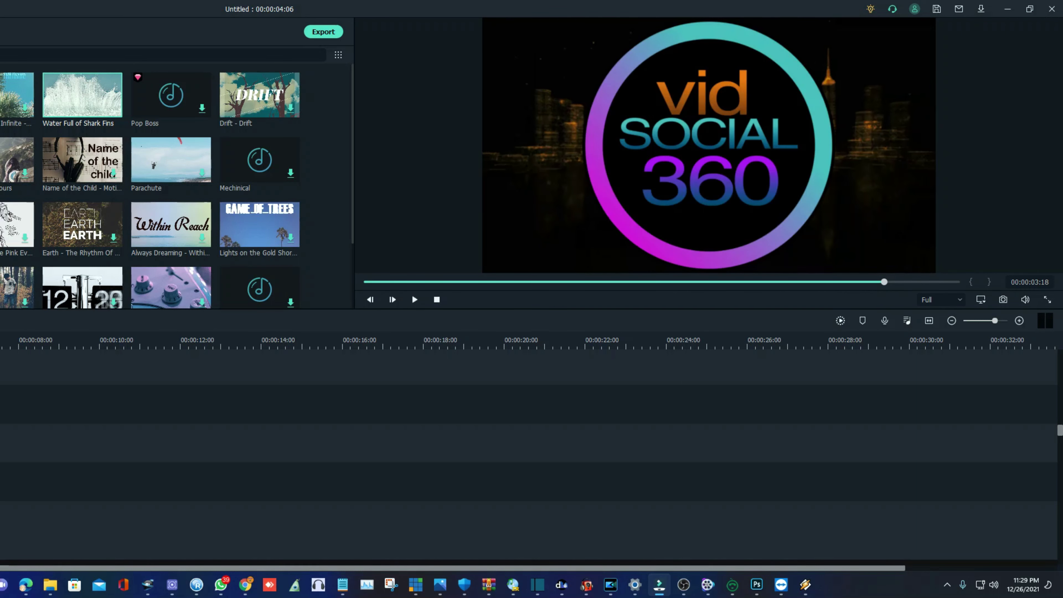
pyautogui.scroll(-5, 529, 456)
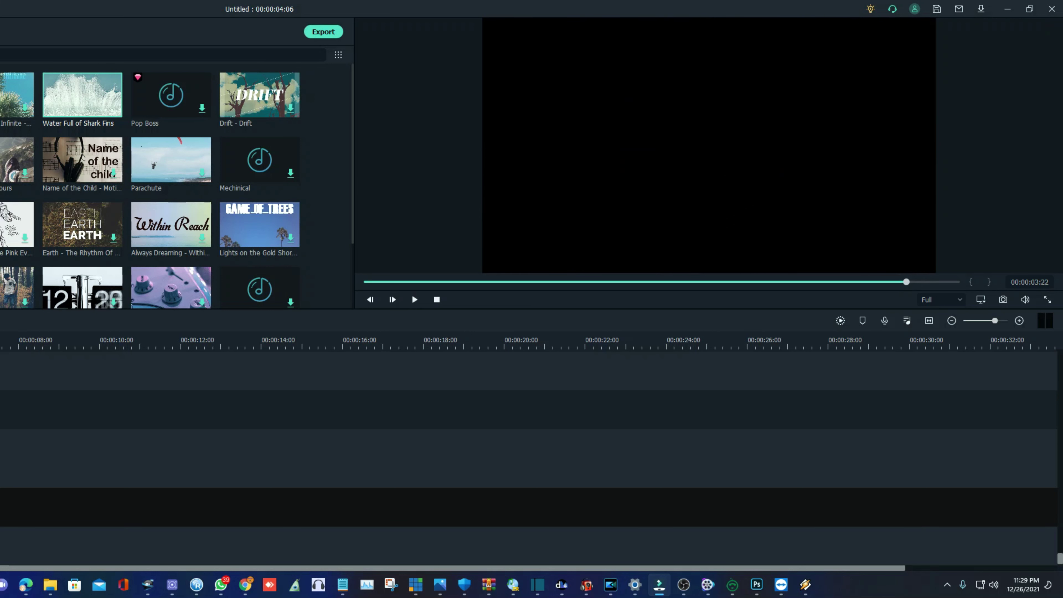
# Step: Shorten the project to 00:00:03:22 so the intro ends on the logo, and render the timeline preview
pyautogui.hotkey('ctrl', 'z')
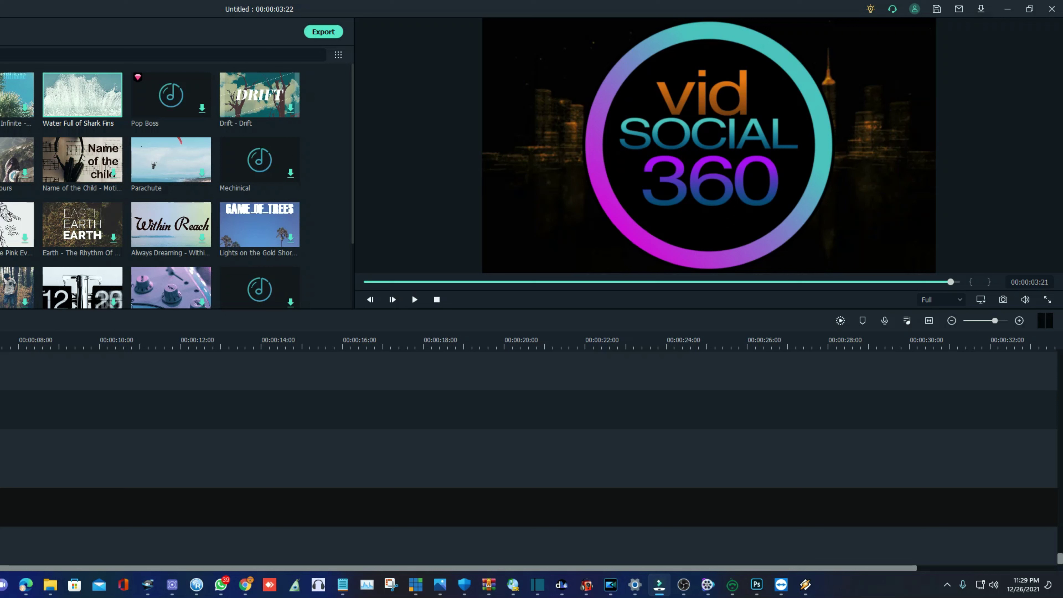
pyautogui.press('space')
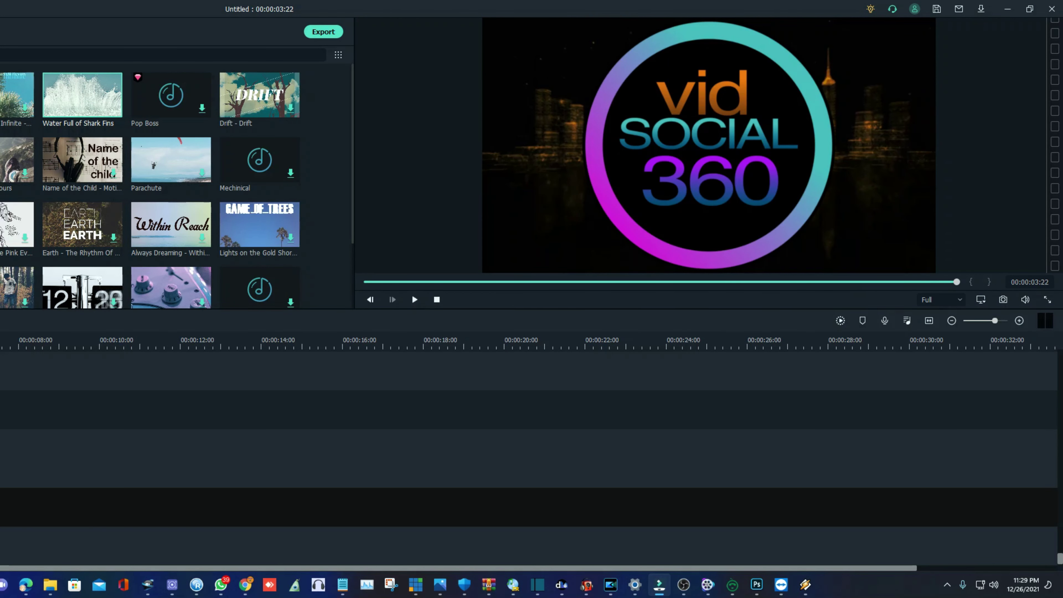
pyautogui.click(840, 321)
pyautogui.click(437, 299)
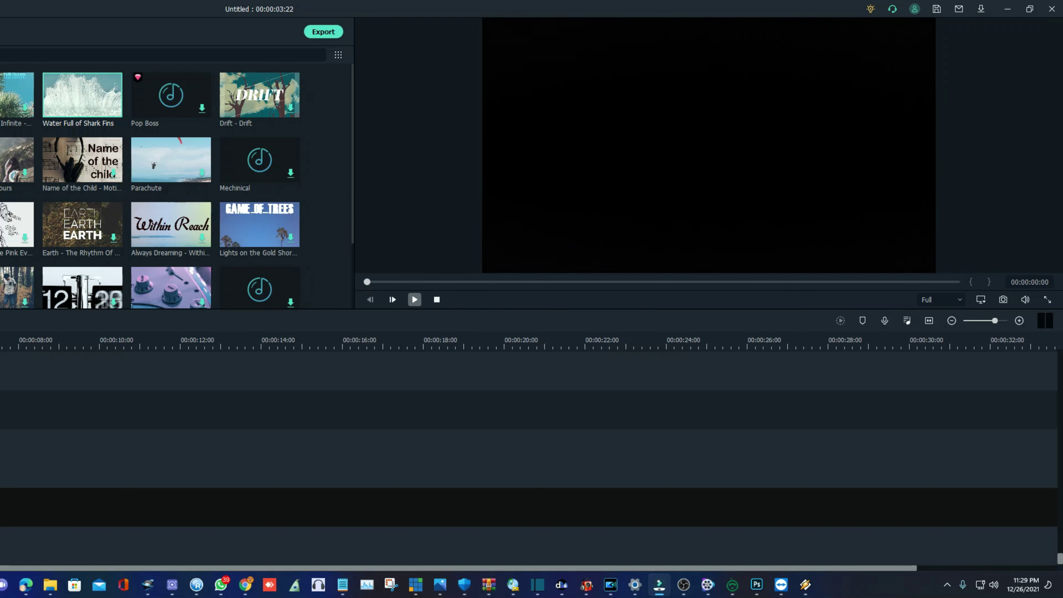
# Step: Replay the rendered intro several times from the start to check the title, logo and music through to the end
pyautogui.click(415, 299)
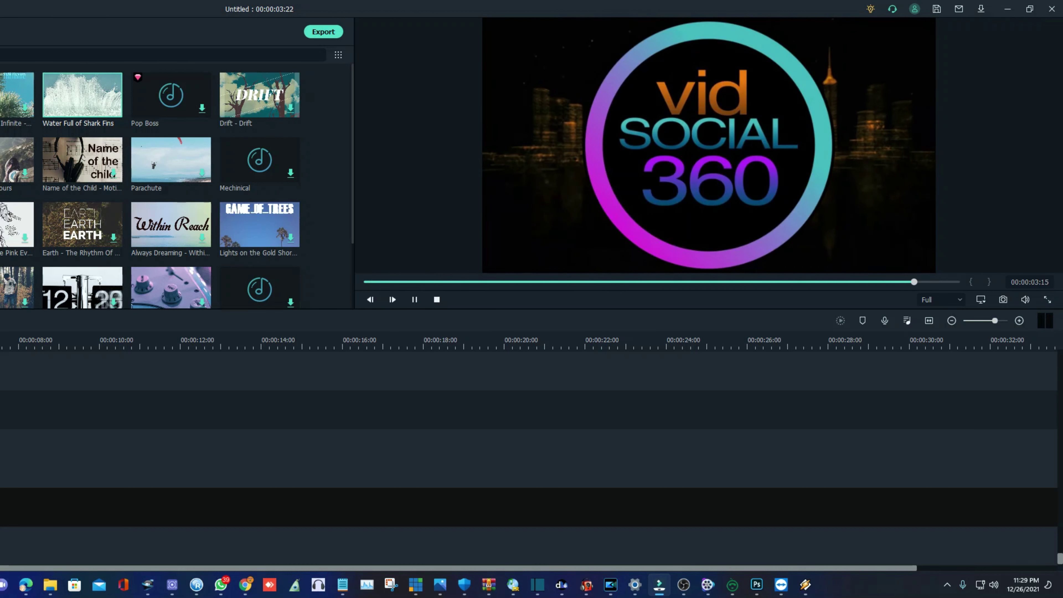
pyautogui.click(437, 299)
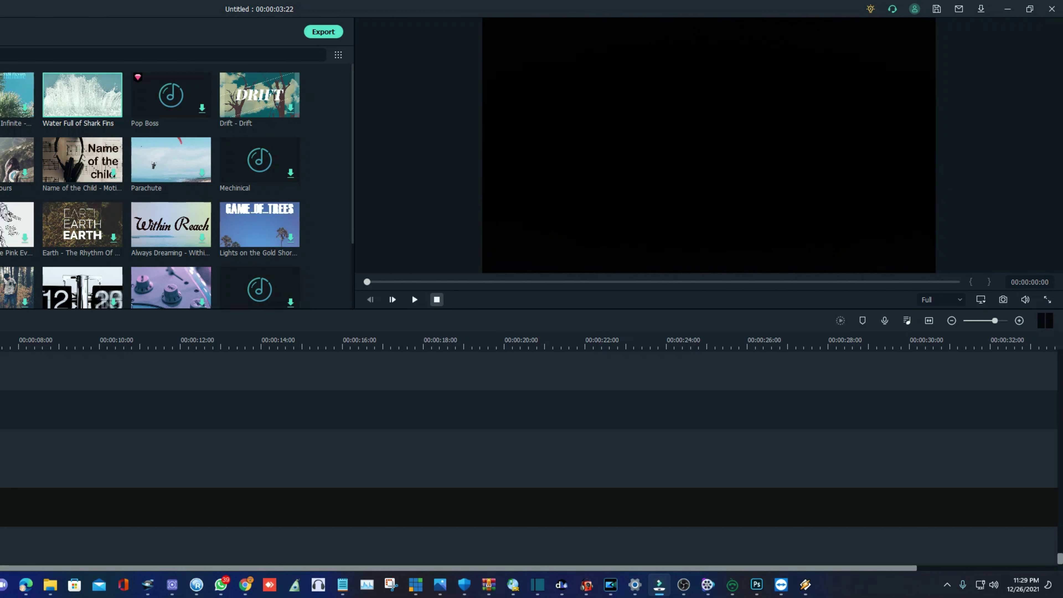
pyautogui.click(415, 299)
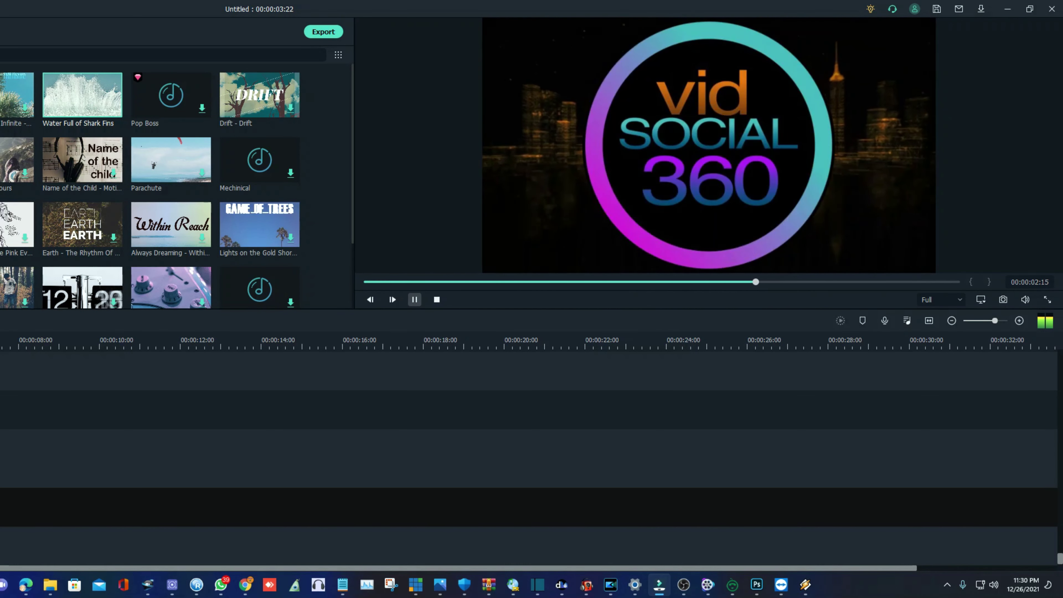
pyautogui.press('space')
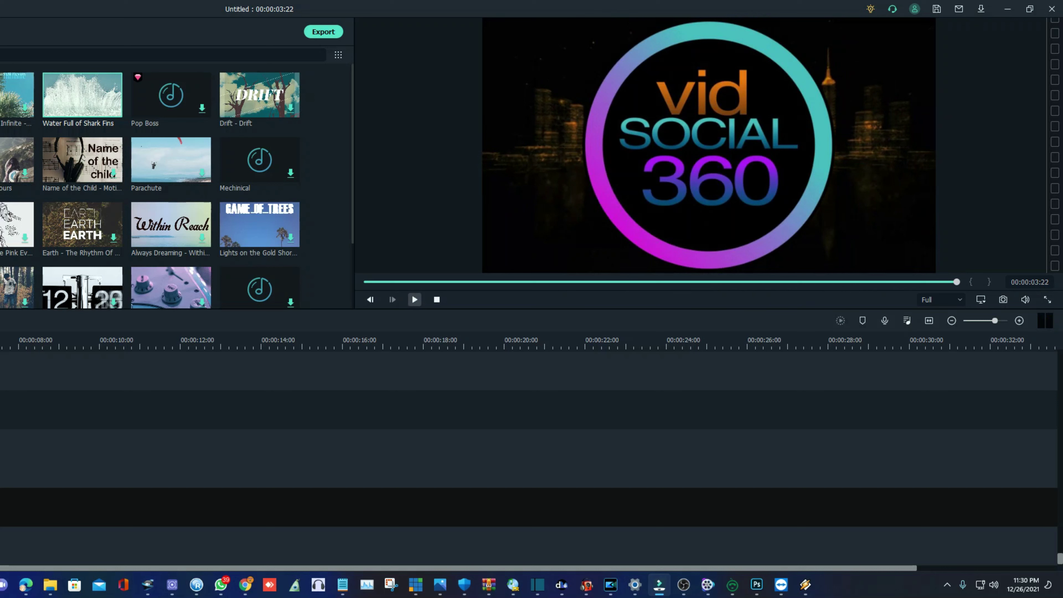
pyautogui.press('space')
pyautogui.click(436, 299)
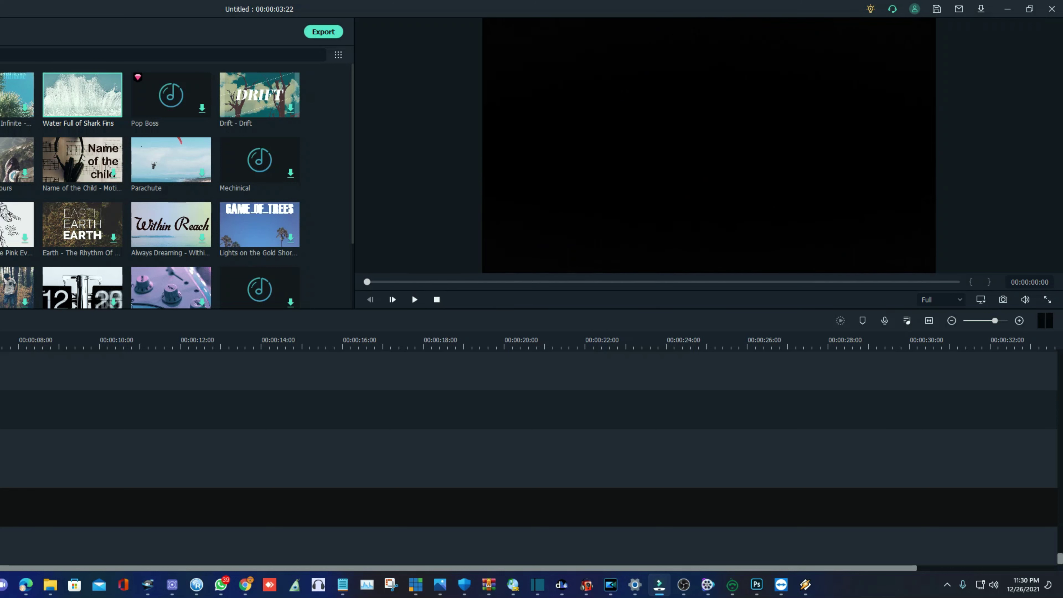
pyautogui.click(415, 299)
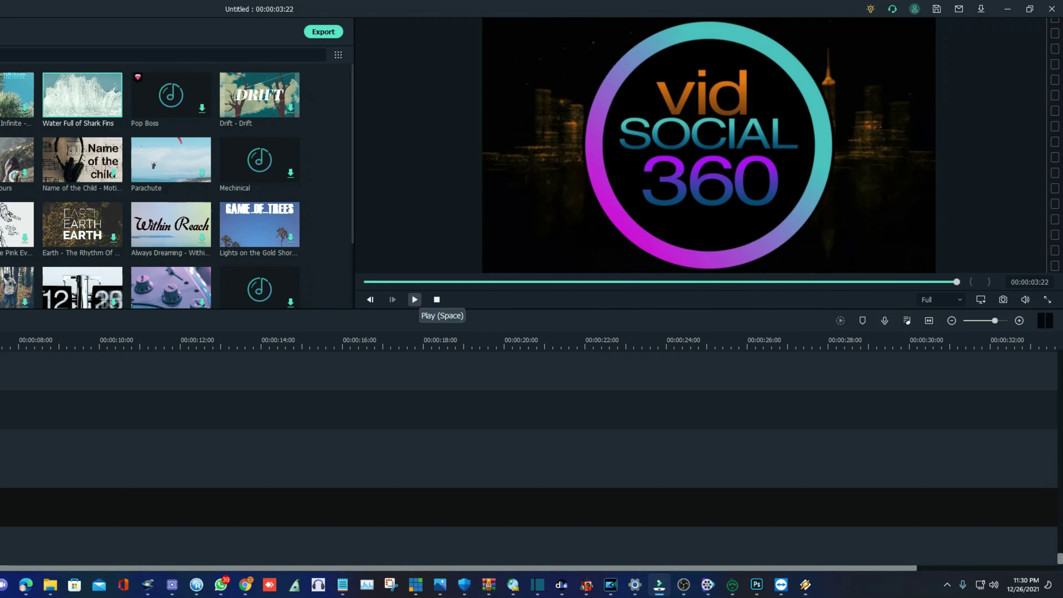
pyautogui.click(415, 299)
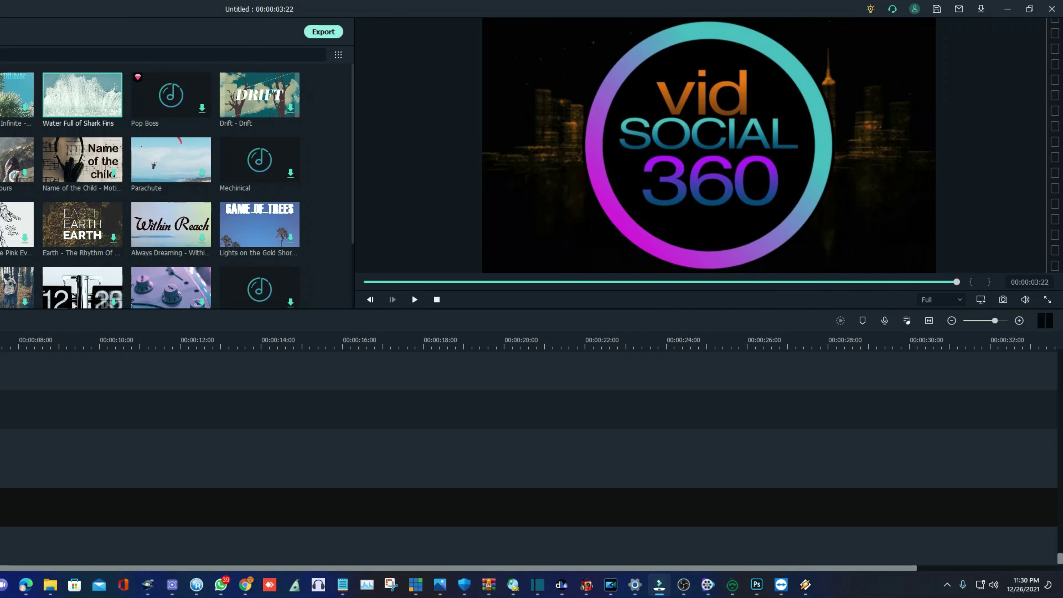
# Step: Export the intro to the computer as a MOV file named "vid social" at 3840x2160 resolution
pyautogui.click(323, 32)
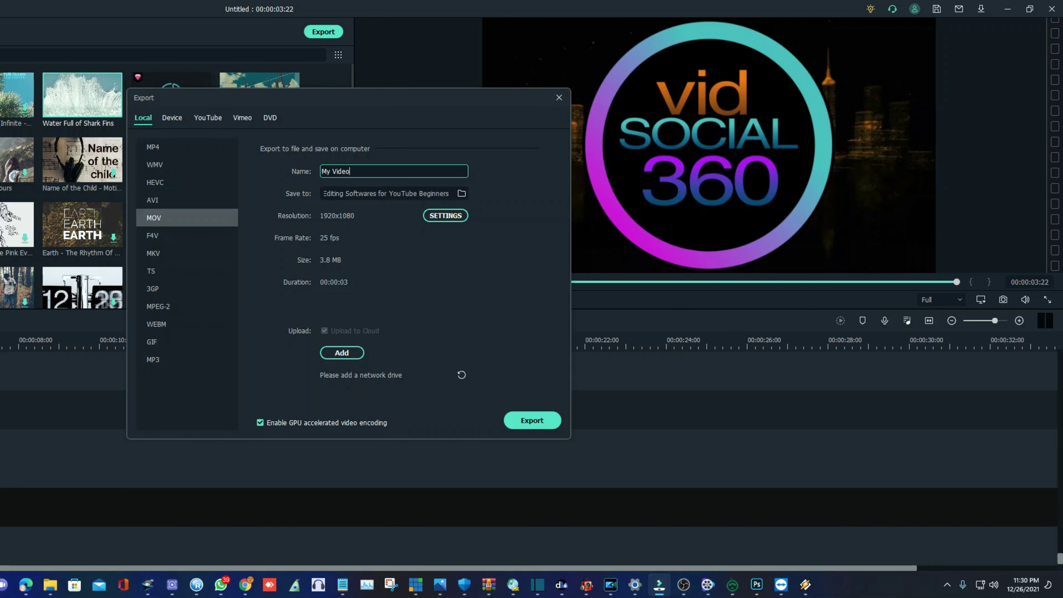
pyautogui.hotkey('ctrl', 'a')
pyautogui.write('vid social')
pyautogui.click(445, 215)
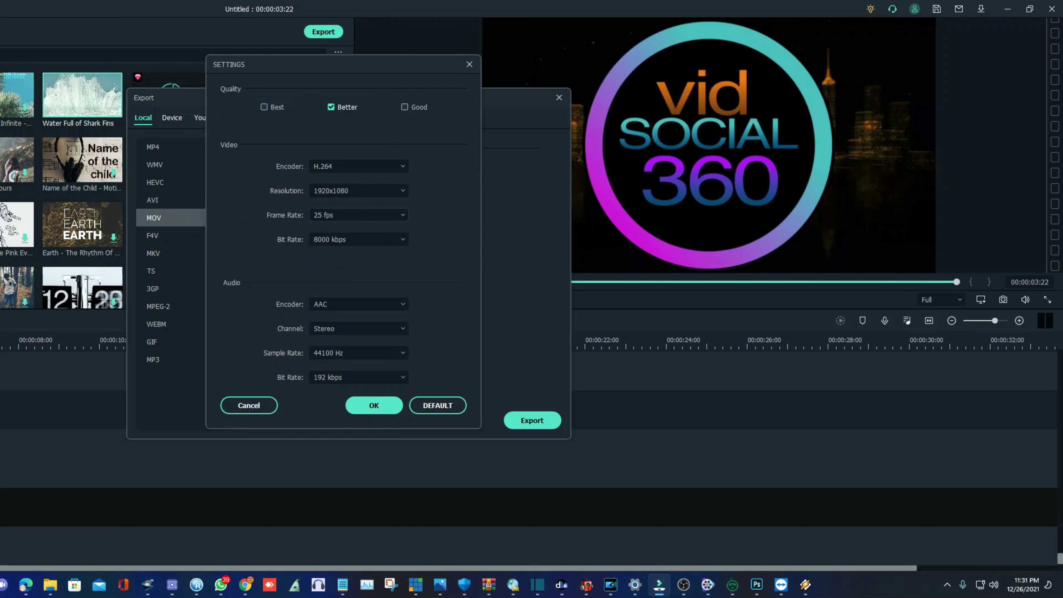
pyautogui.click(359, 190)
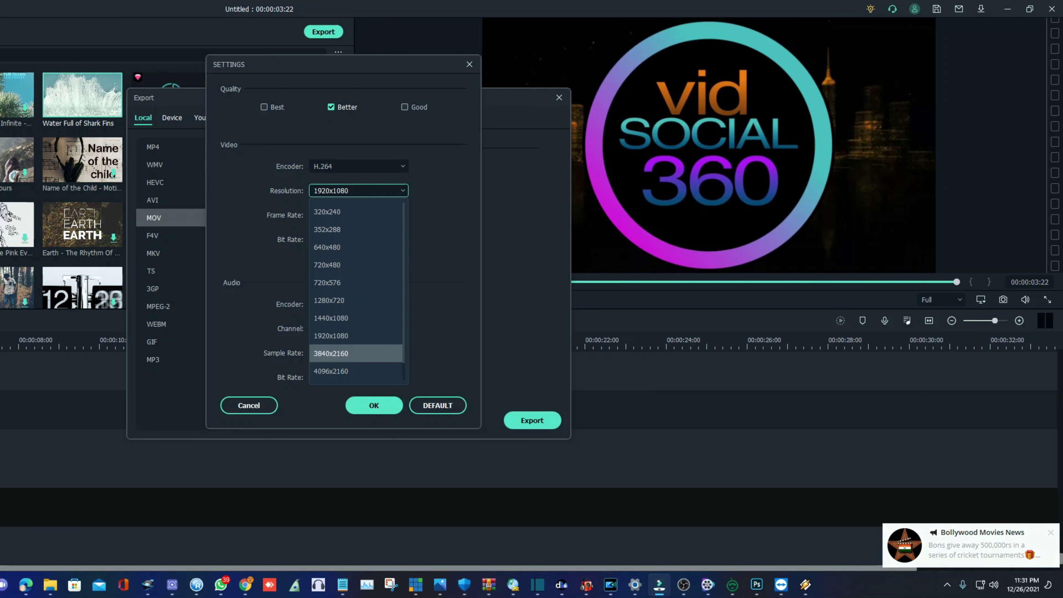
pyautogui.click(330, 353)
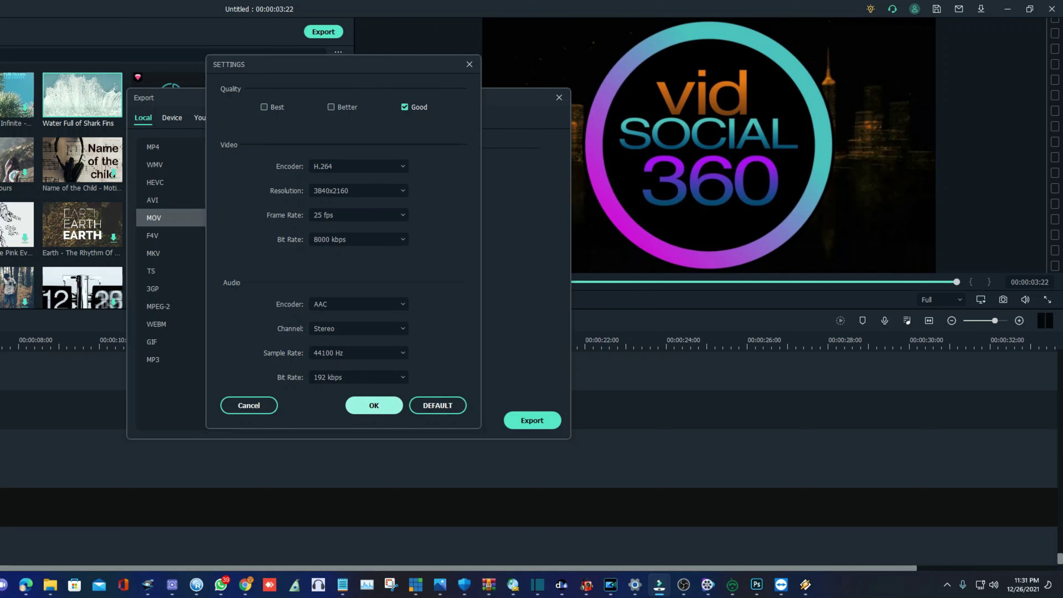
pyautogui.click(373, 405)
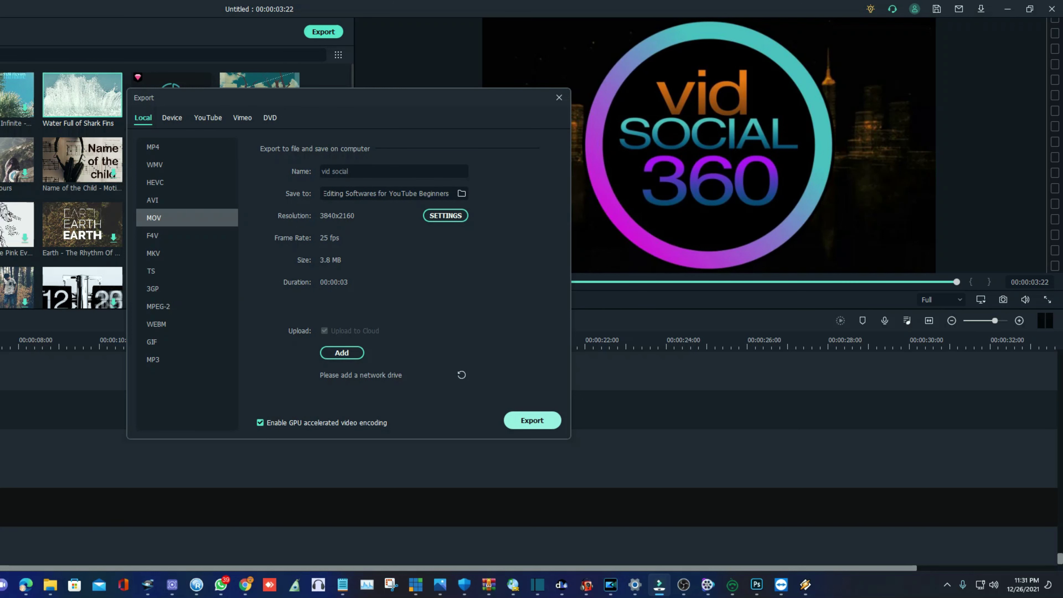
pyautogui.press('Return')
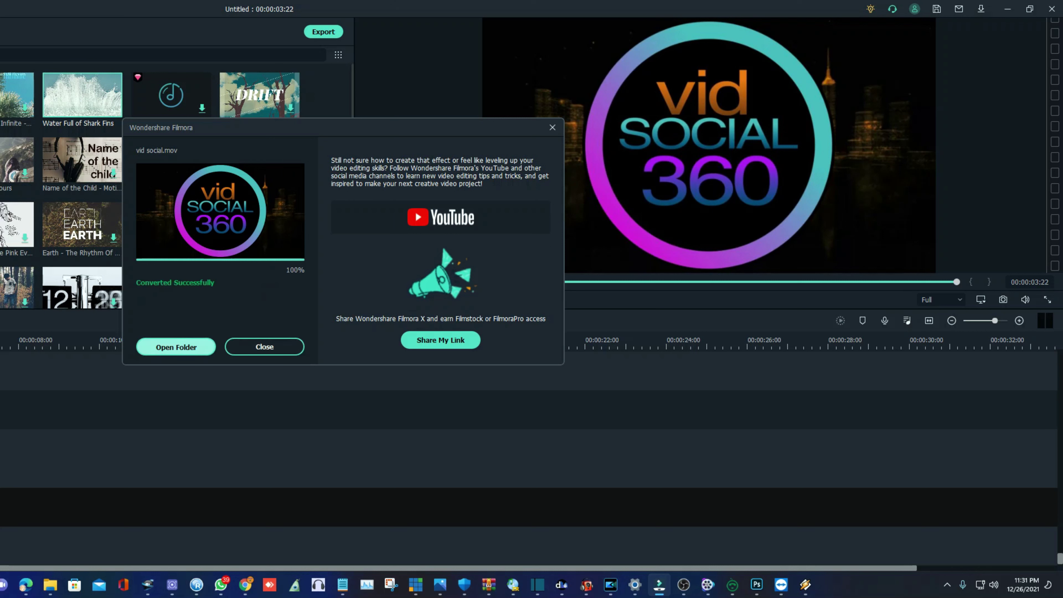
# Step: Open the export folder, play the exported vid social video, and close the player
pyautogui.click(176, 348)
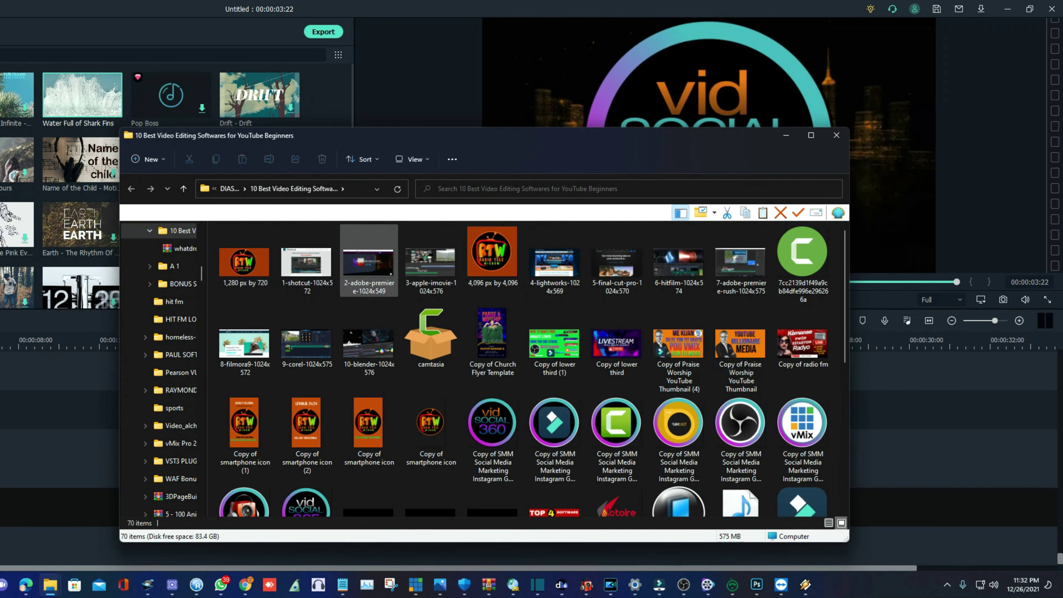
pyautogui.scroll(-3, 493, 439)
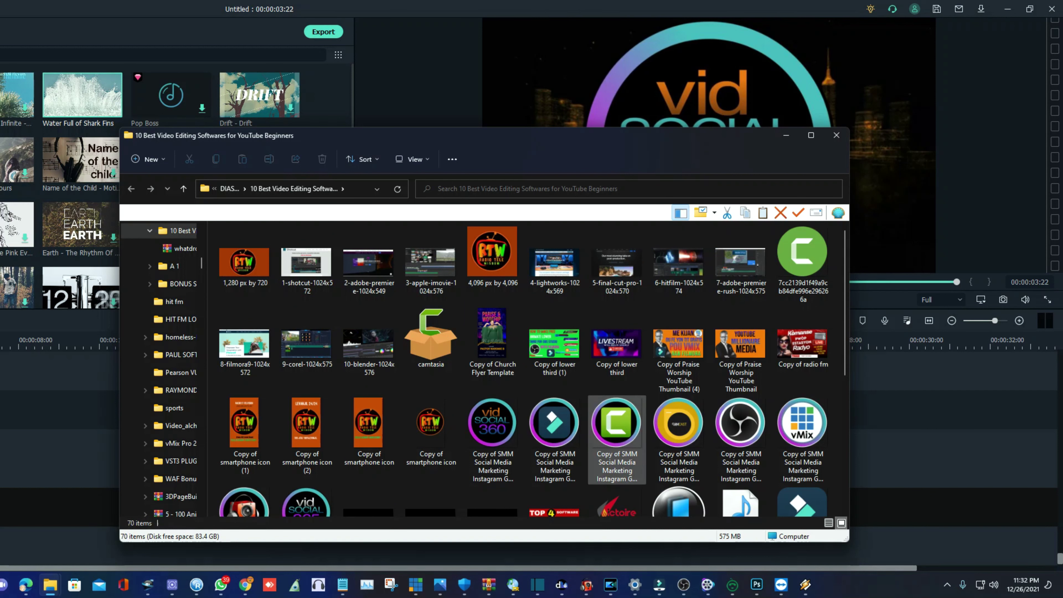
pyautogui.scroll(-5, 565, 418)
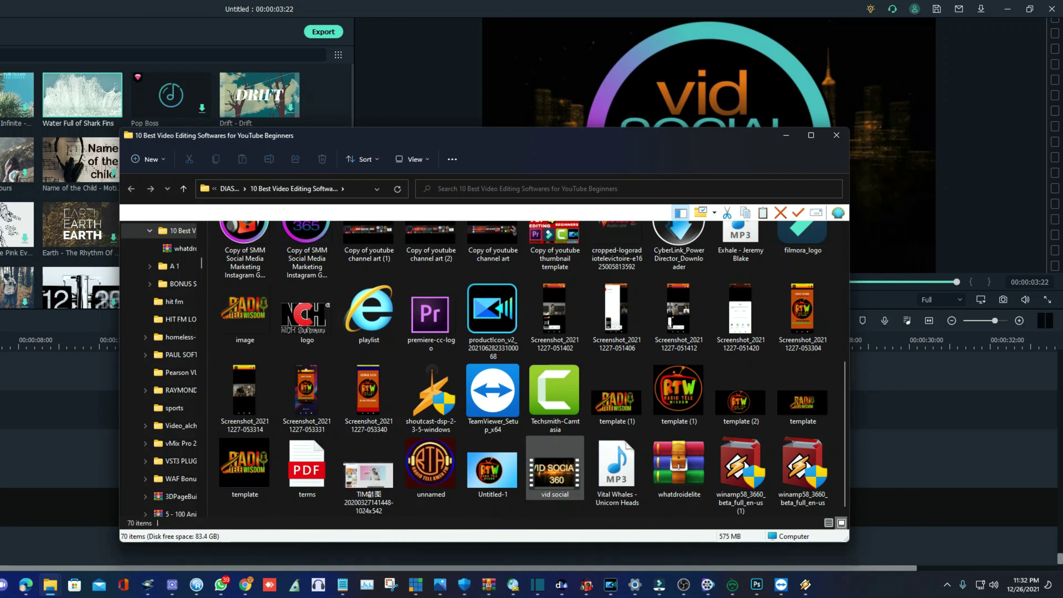
pyautogui.click(554, 467)
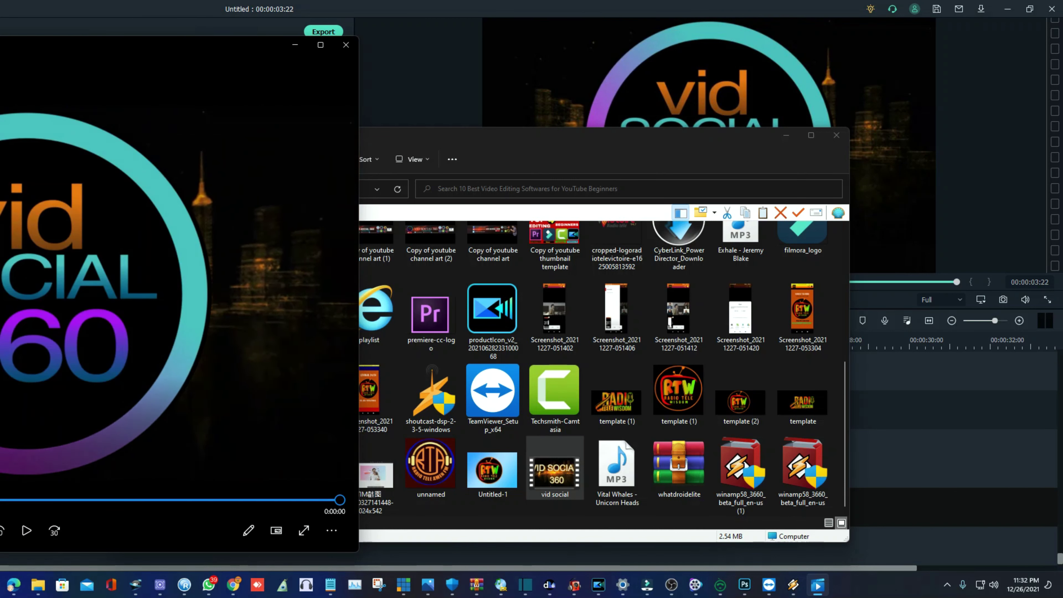
pyautogui.click(346, 44)
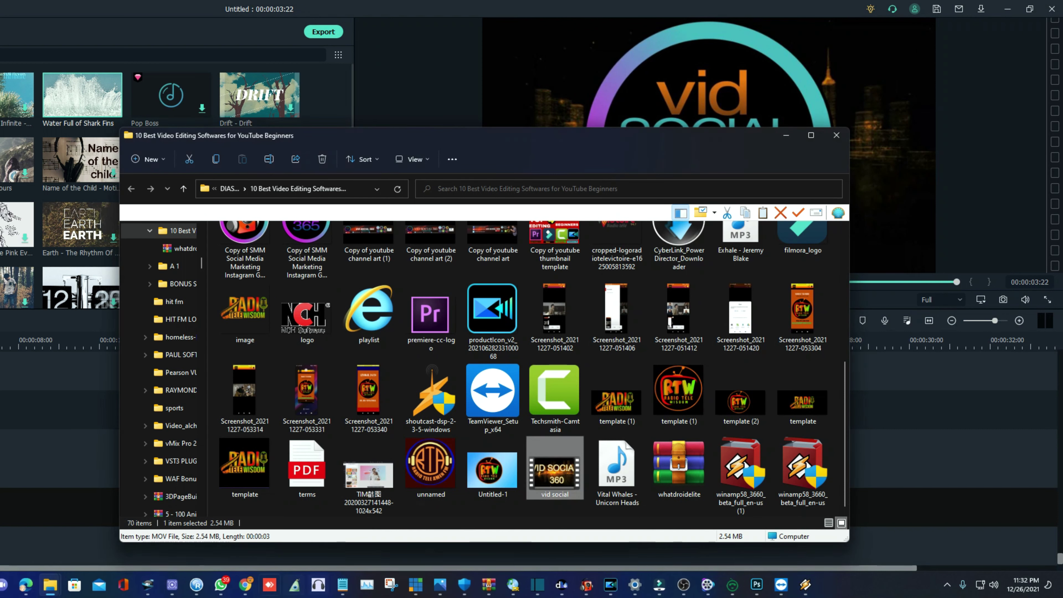
# Step: Switch to YouTube Studio in Chrome and start a new video upload on the VIDSOCIAL 360 channel
pyautogui.moveTo(245, 585)
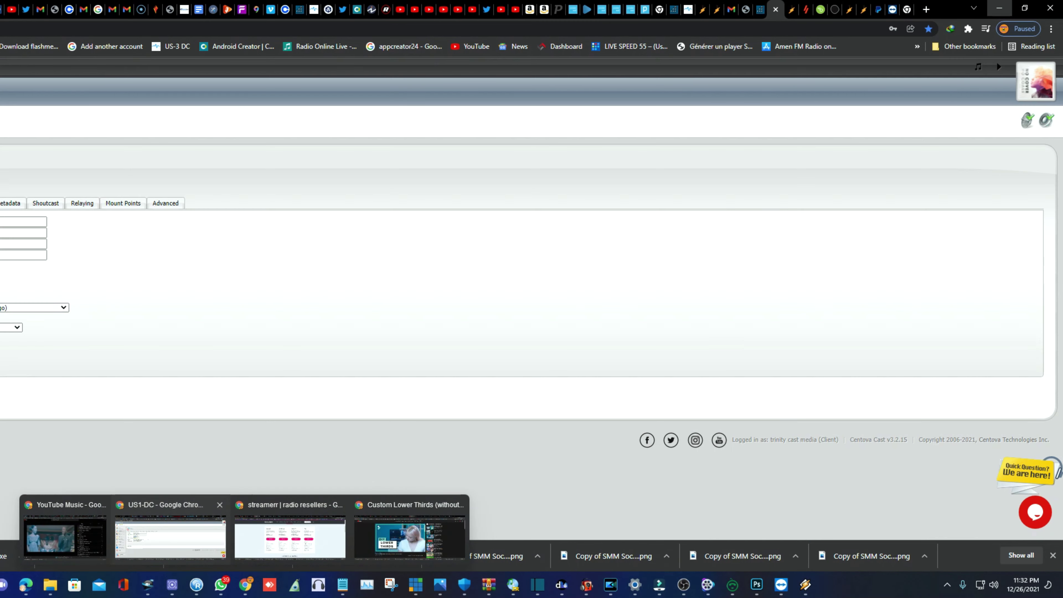
pyautogui.click(170, 537)
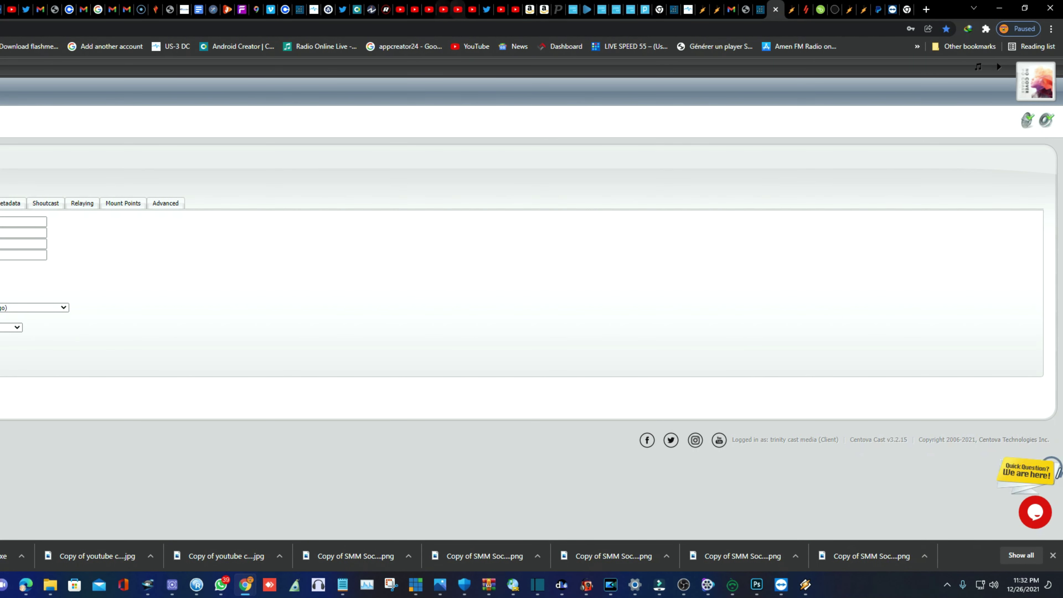
pyautogui.click(414, 9)
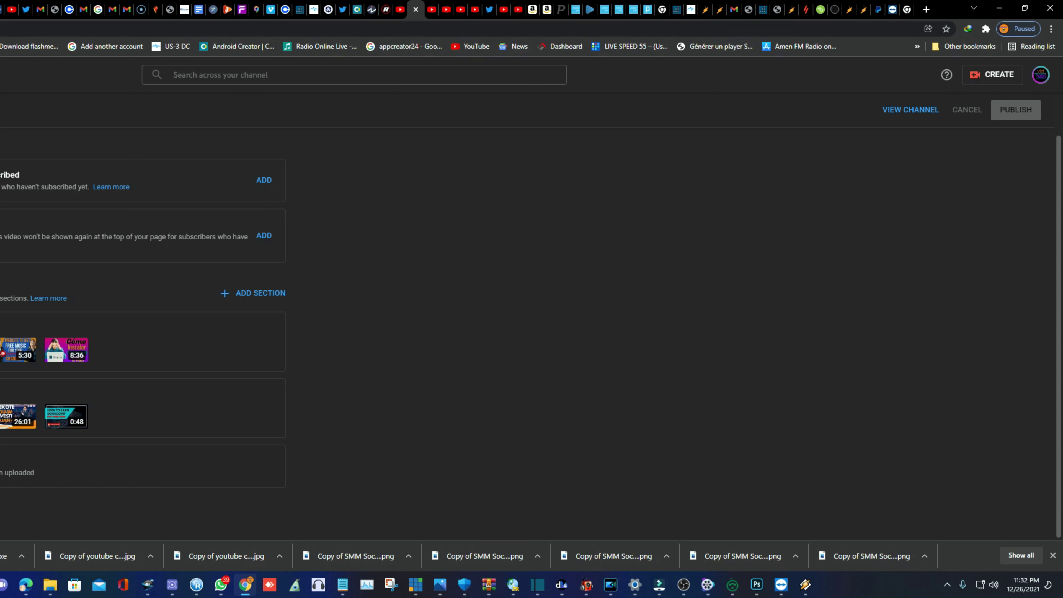
pyautogui.click(1041, 75)
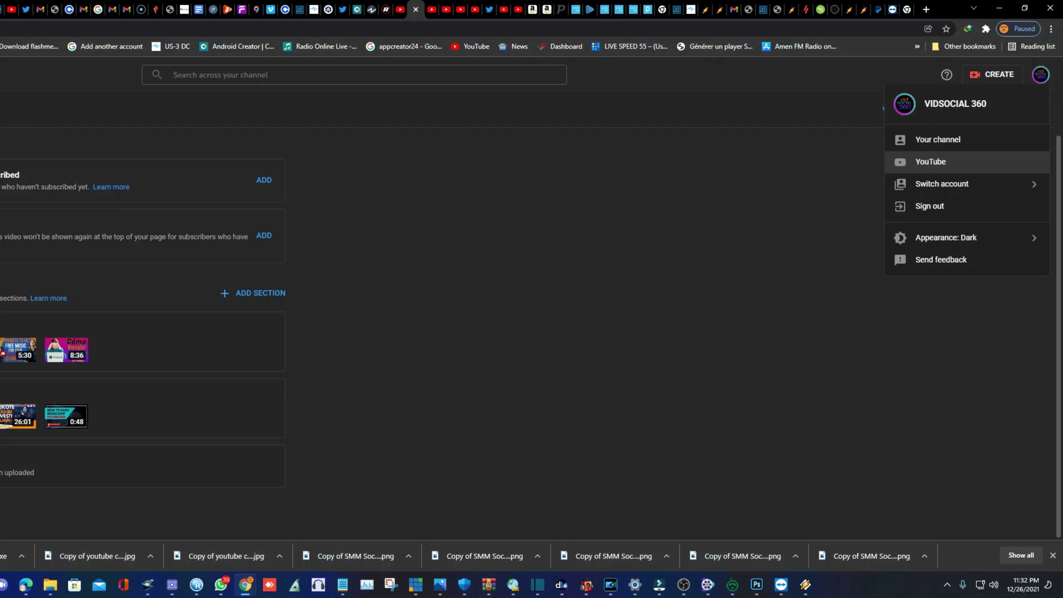
pyautogui.click(992, 74)
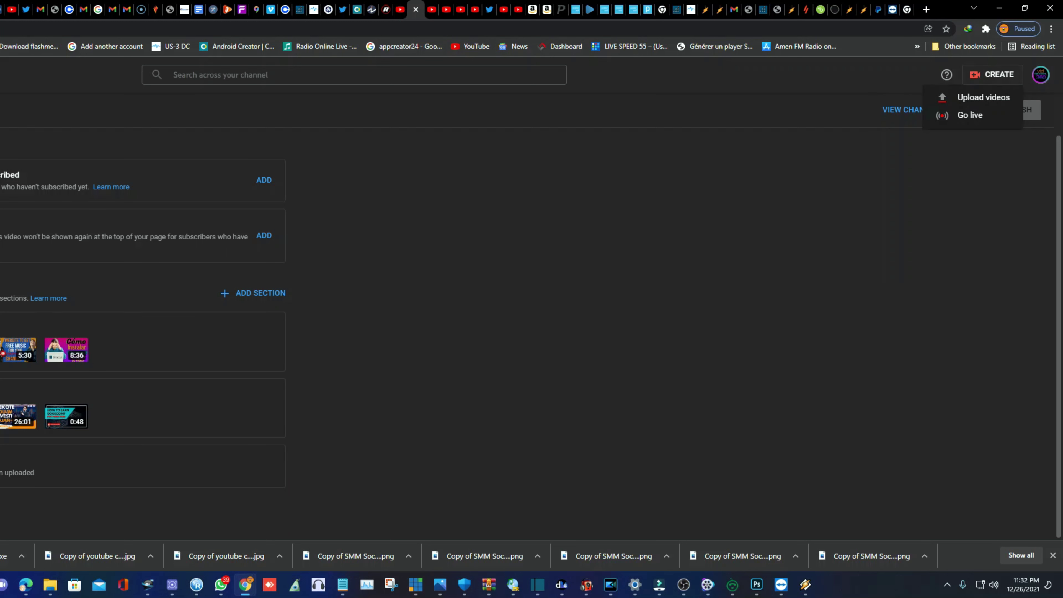
pyautogui.click(983, 97)
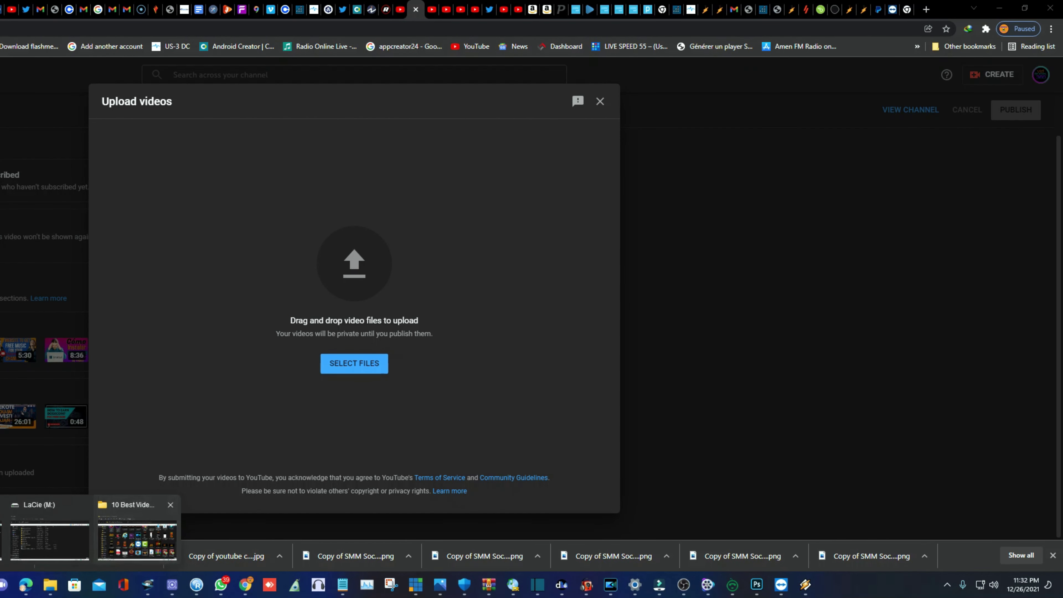
# Step: Upload the vid social video from the "10 Best Video Editing Softwares for YouTube Beginners" folder to YouTube
pyautogui.click(138, 531)
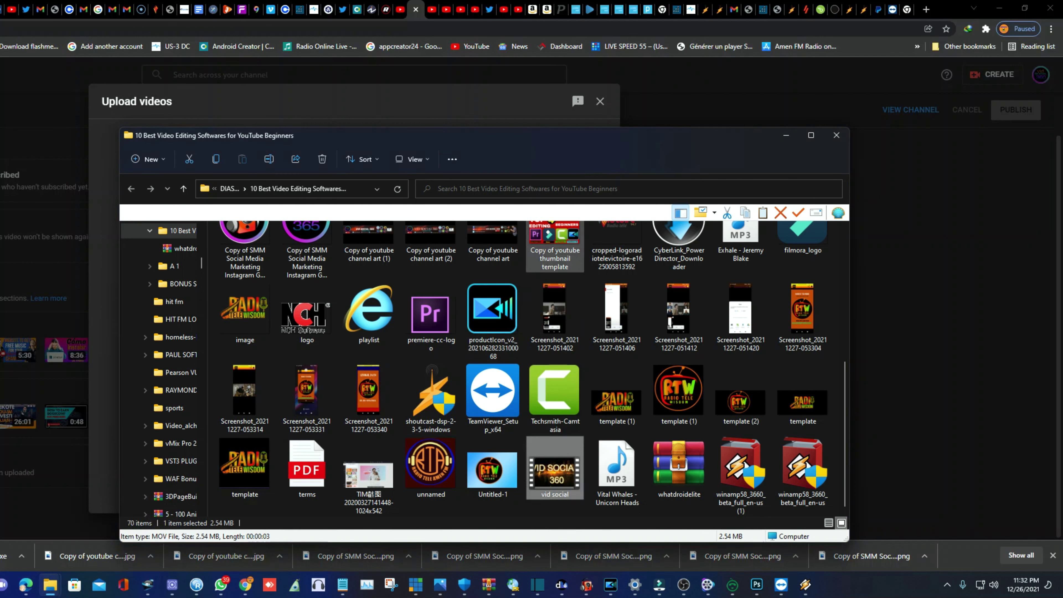
pyautogui.moveTo(553, 135); pyautogui.dragTo(47, 134)
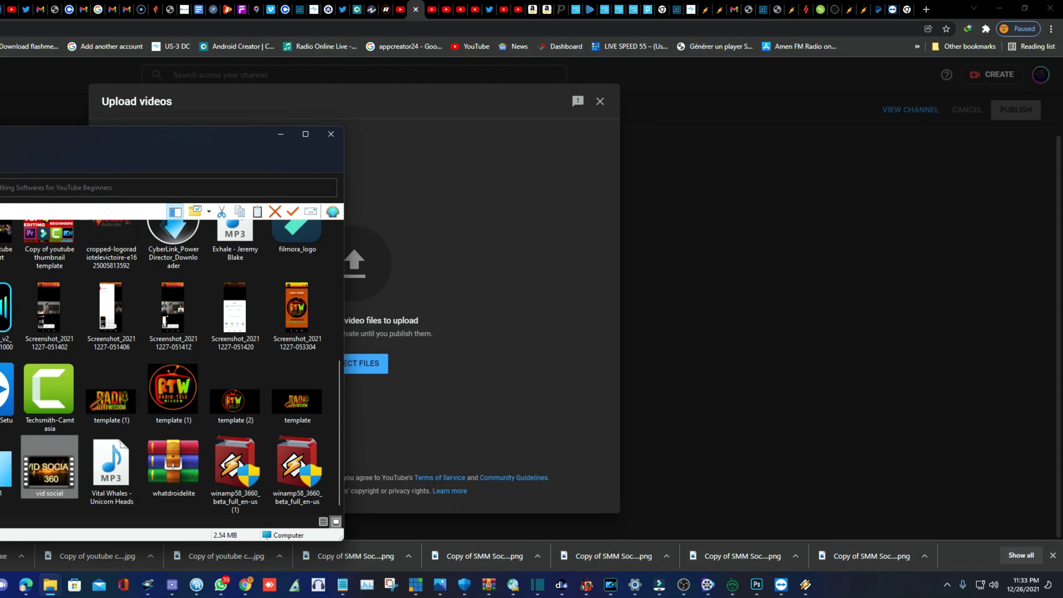
pyautogui.moveTo(50, 465); pyautogui.dragTo(368, 276)
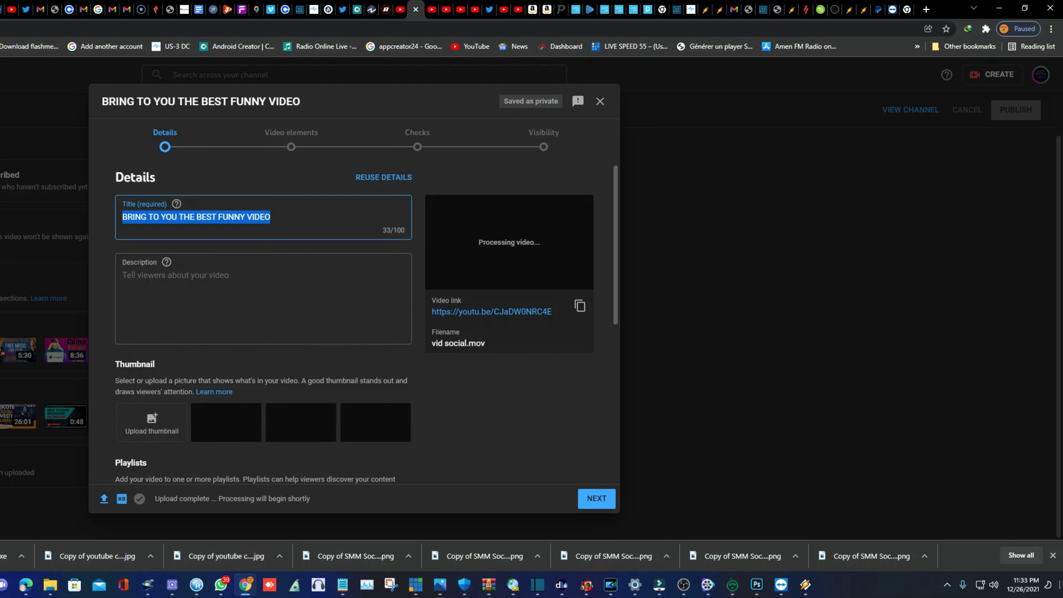
# Step: Replace the uploaded video's title with "intro vid social 360"
pyautogui.write('t')
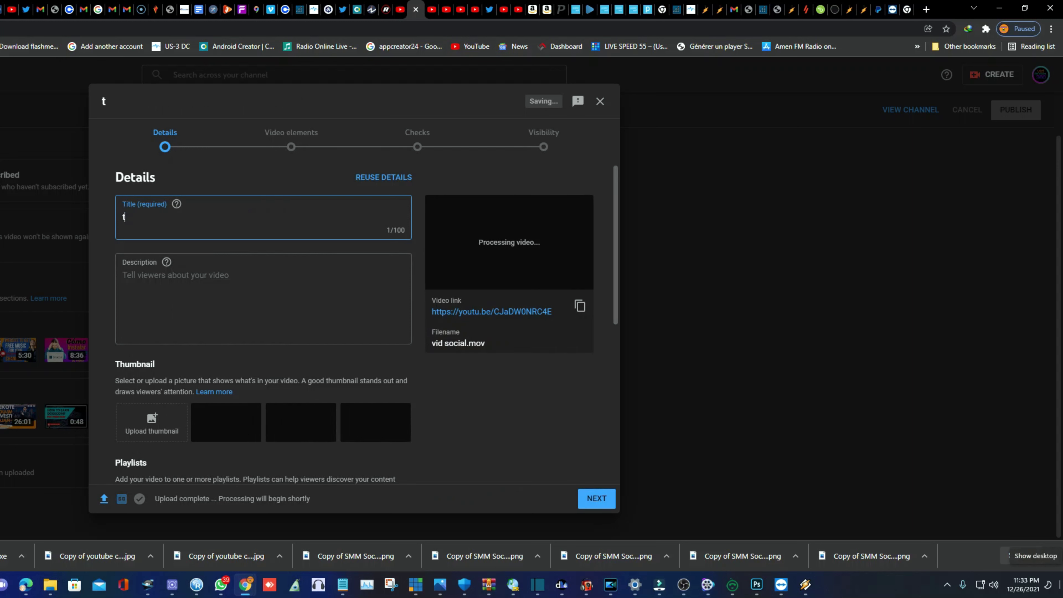
pyautogui.press('BackSpace')
pyautogui.write('intro vid so')
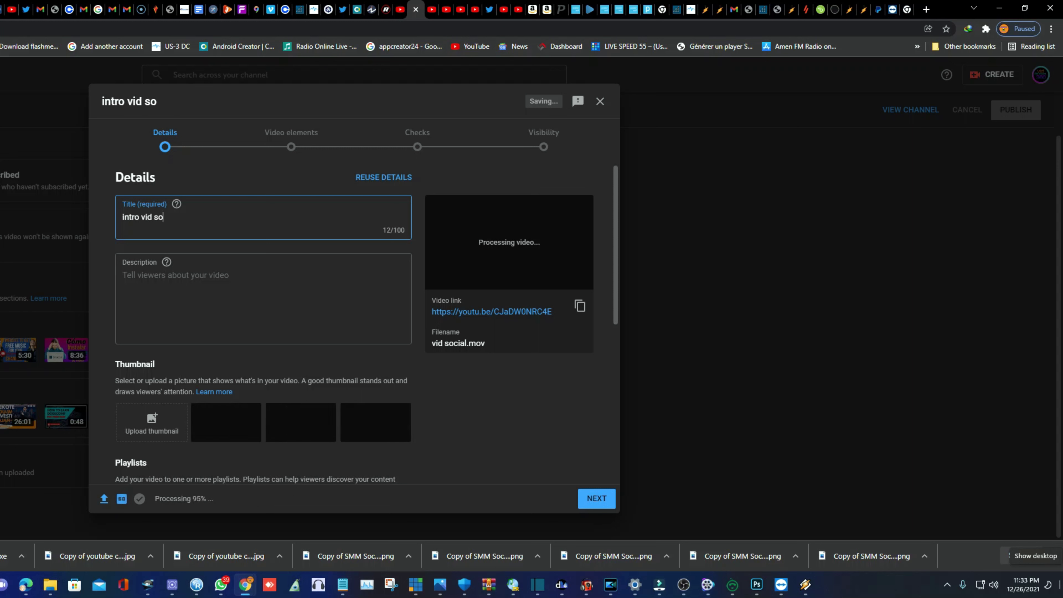
pyautogui.write('cial 3')
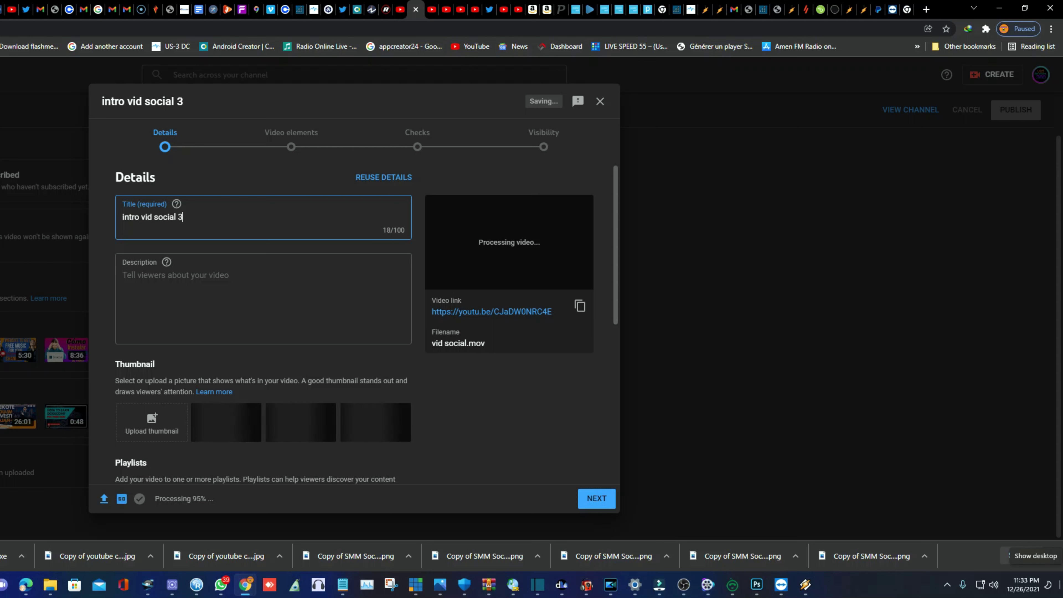
pyautogui.write('60')
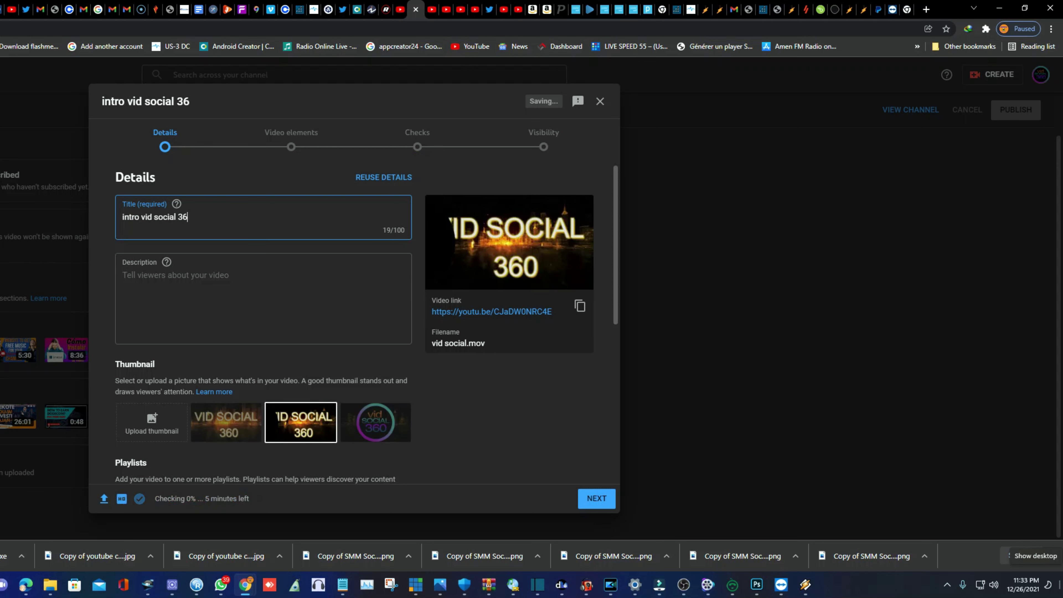
pyautogui.moveTo(806, 585)
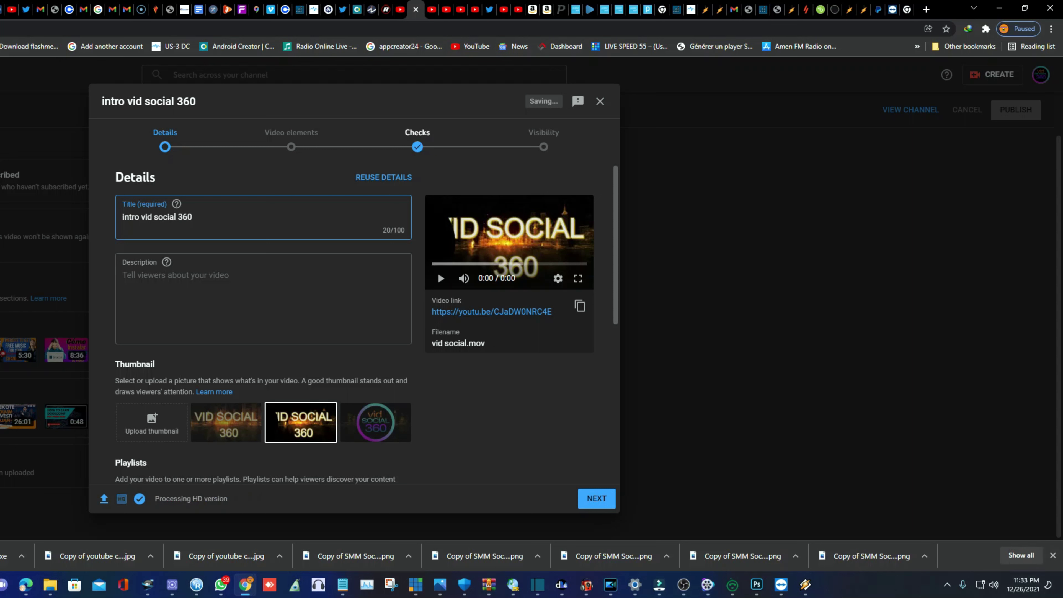
# Step: Copy the video title "intro vid social 360" into the description
pyautogui.hotkey('ctrl', 'a')
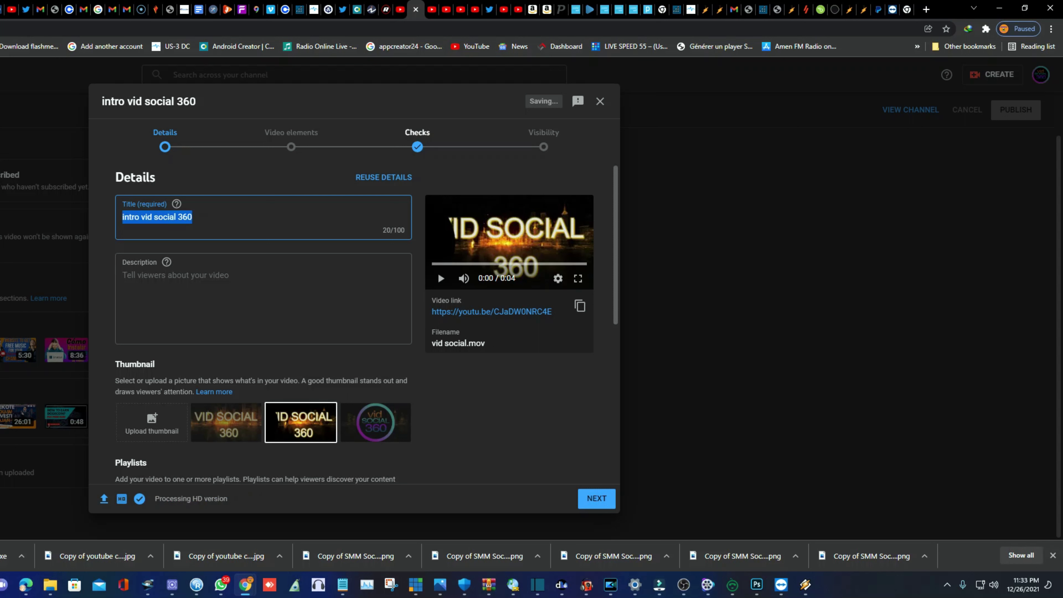
pyautogui.rightClick(130, 217)
pyautogui.click(167, 263)
pyautogui.click(159, 284)
pyautogui.rightClick(159, 284)
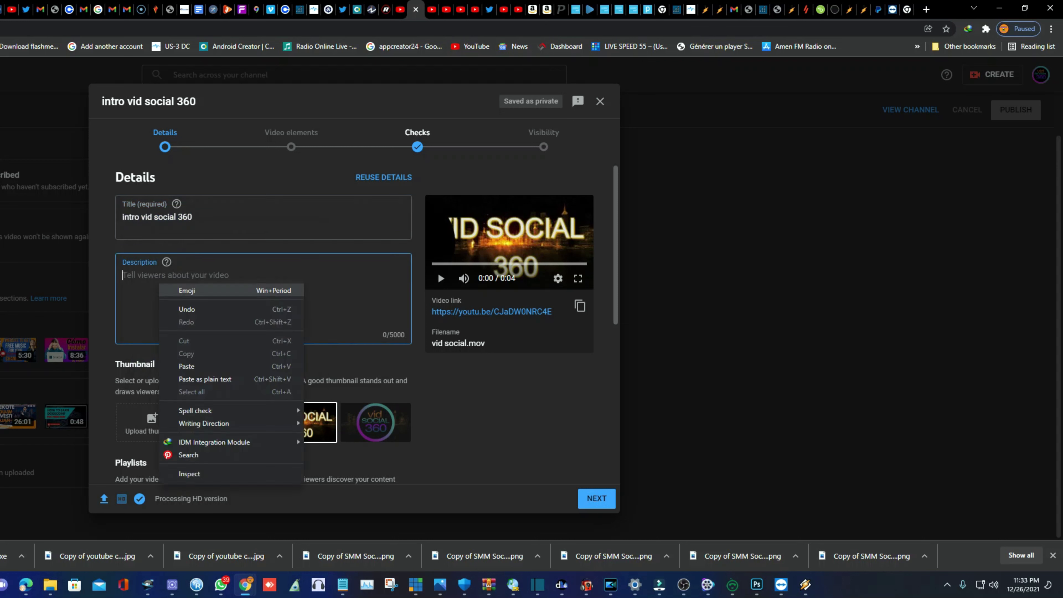
pyautogui.click(186, 366)
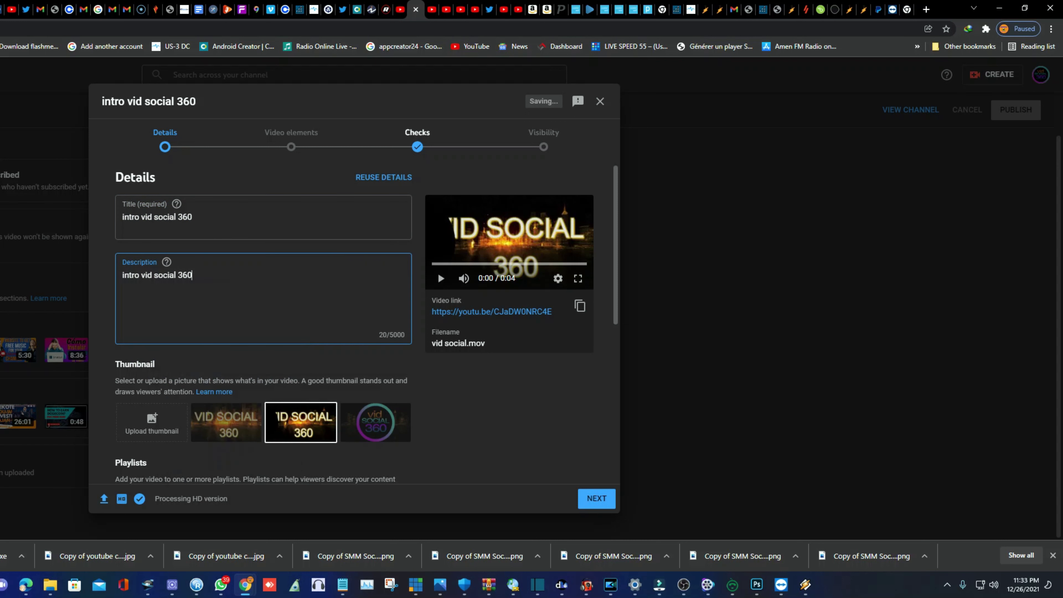
# Step: Continue past video elements and checks, publish the video with Public visibility, and close the share dialog
pyautogui.click(597, 498)
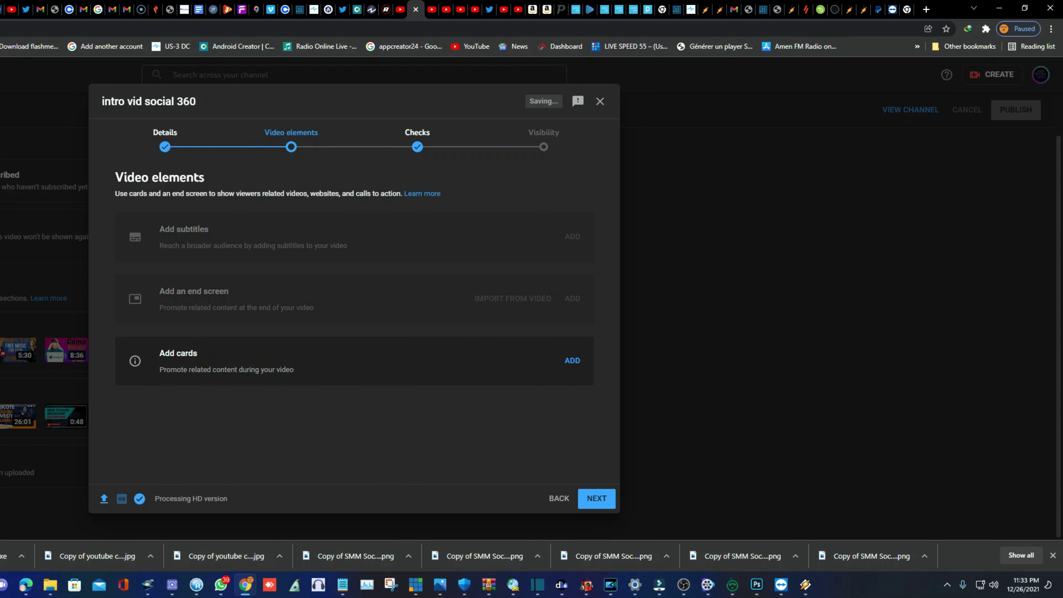
pyautogui.click(596, 499)
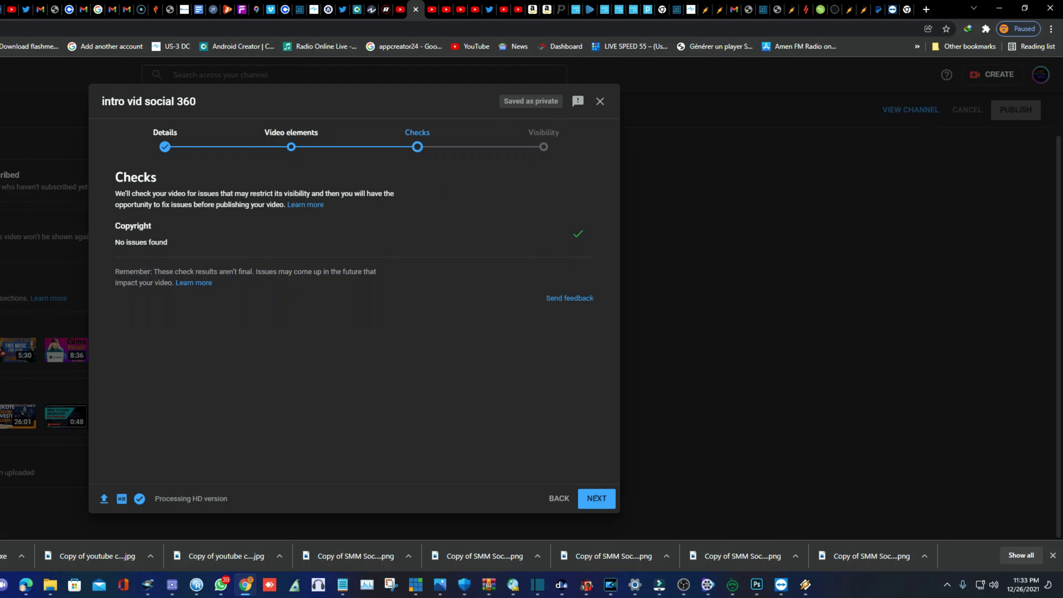
pyautogui.click(596, 498)
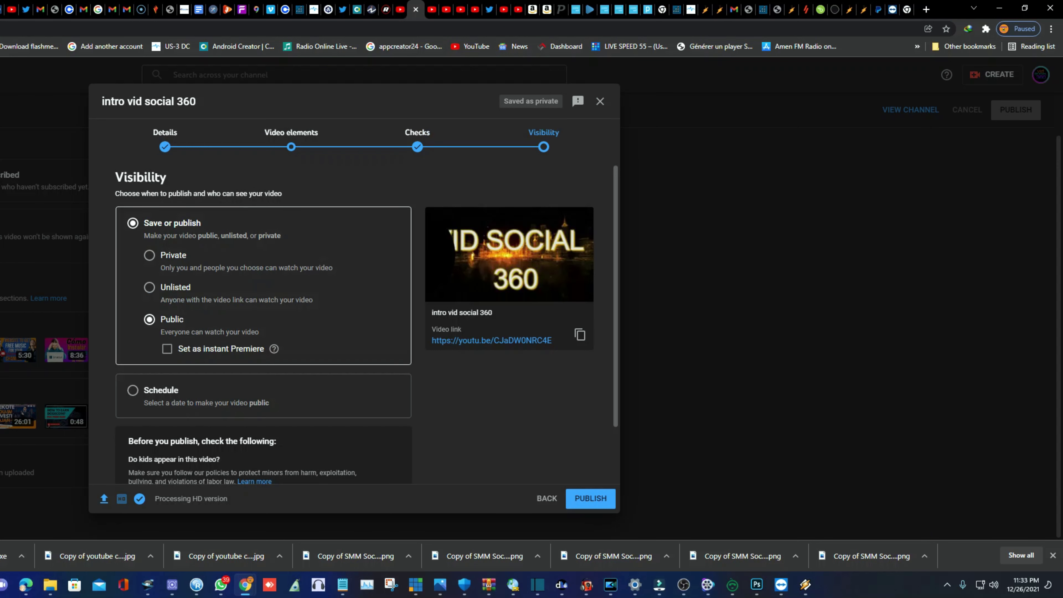
pyautogui.click(590, 499)
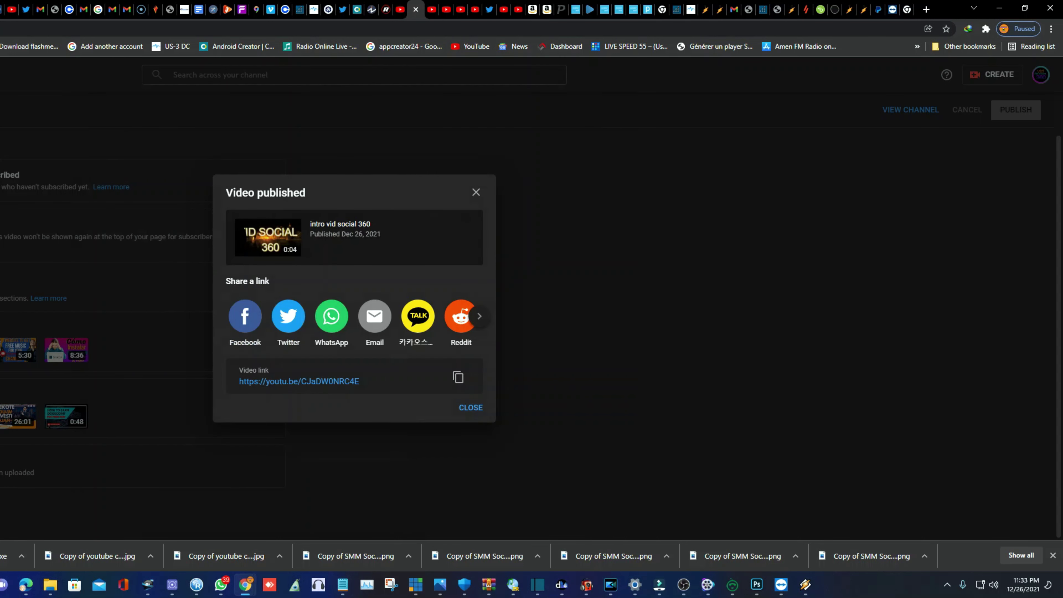
pyautogui.click(476, 192)
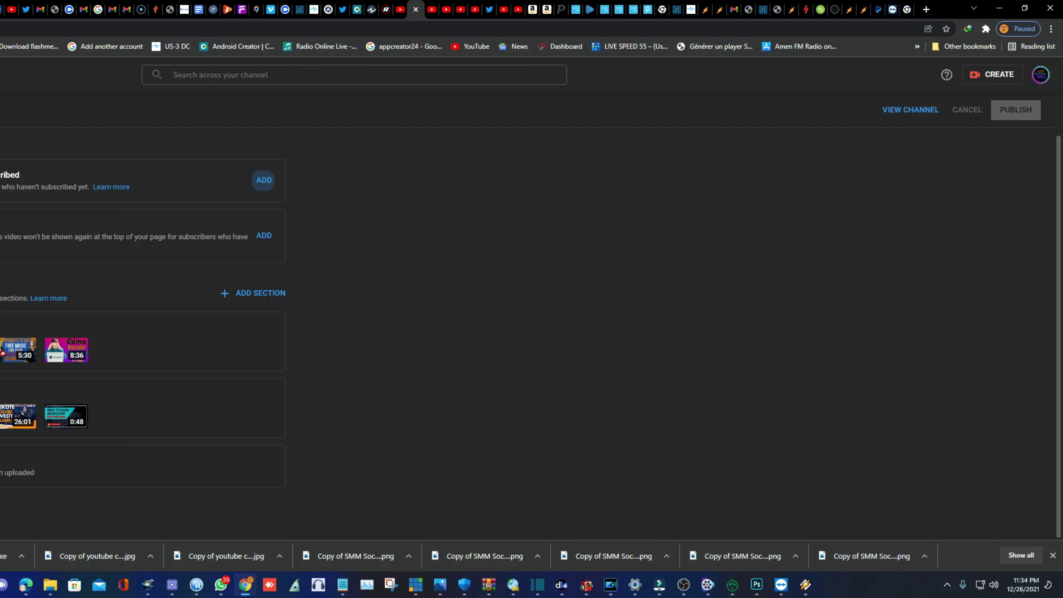
# Step: Set "intro vid social 360" as the featured channel video for people who haven't subscribed yet
pyautogui.click(264, 180)
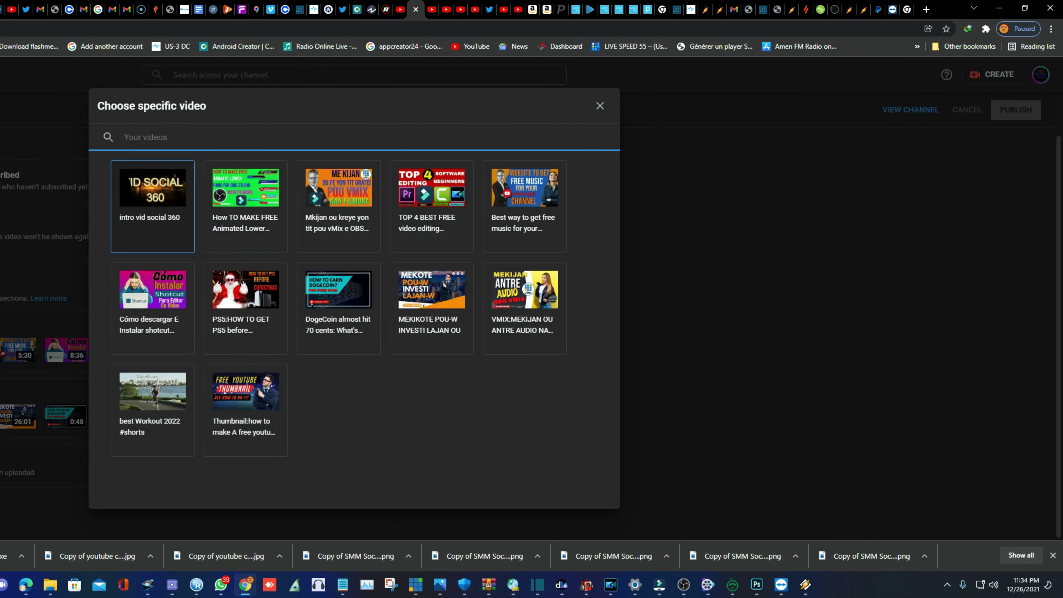
pyautogui.click(153, 206)
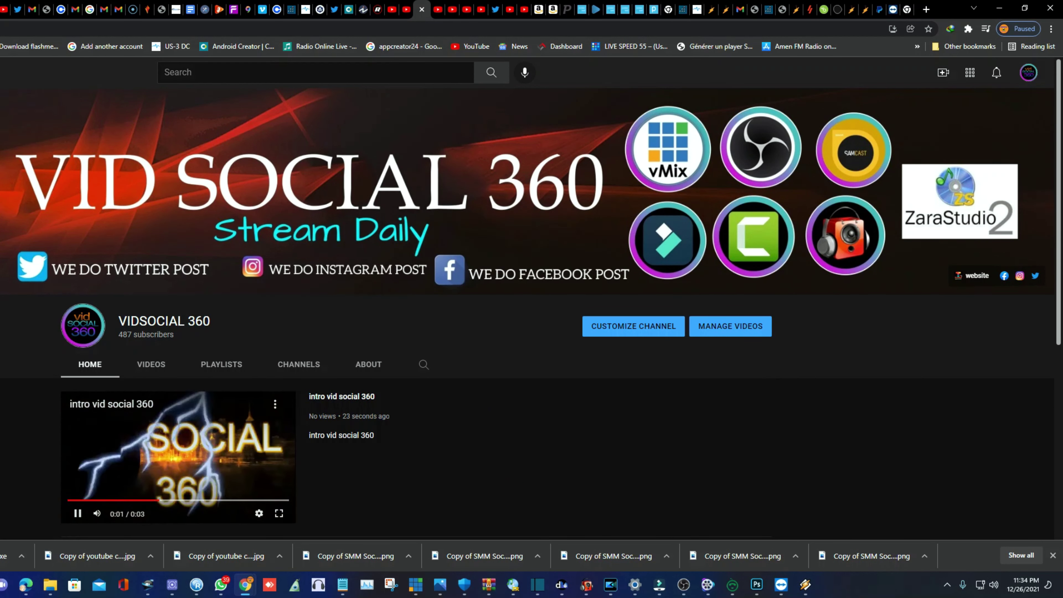
# Step: Replay the "intro vid social 360" video on the VIDSOCIAL 360 channel's home page
pyautogui.scroll(-3, 531, 293)
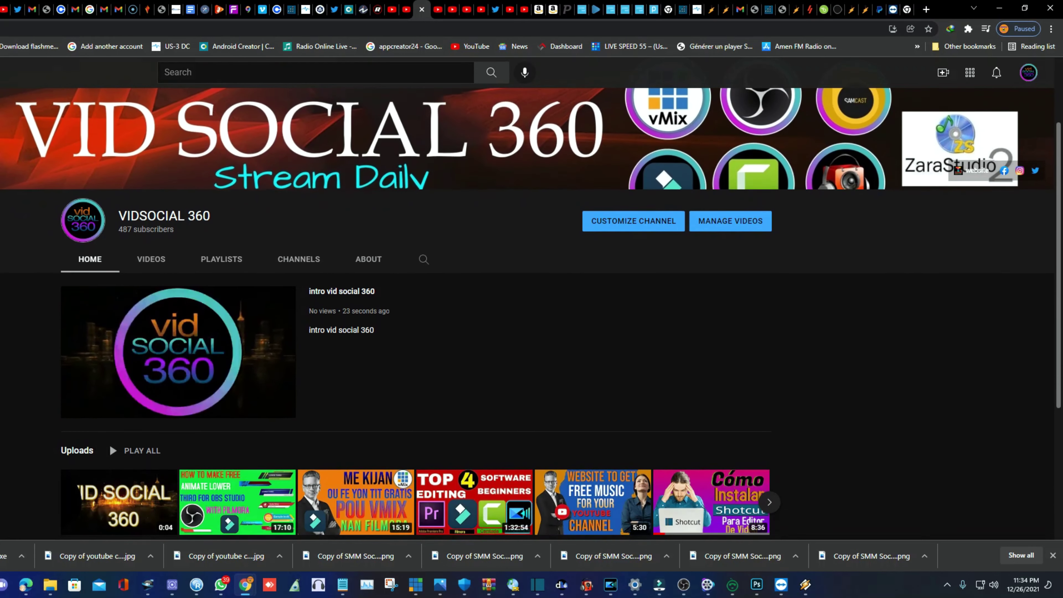
pyautogui.click(78, 407)
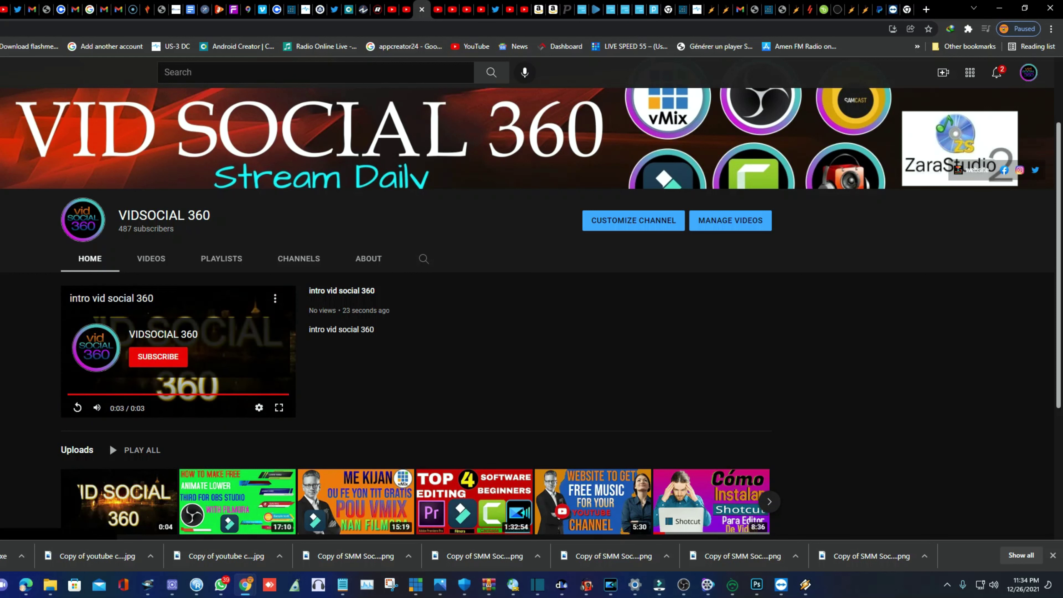
pyautogui.click(77, 408)
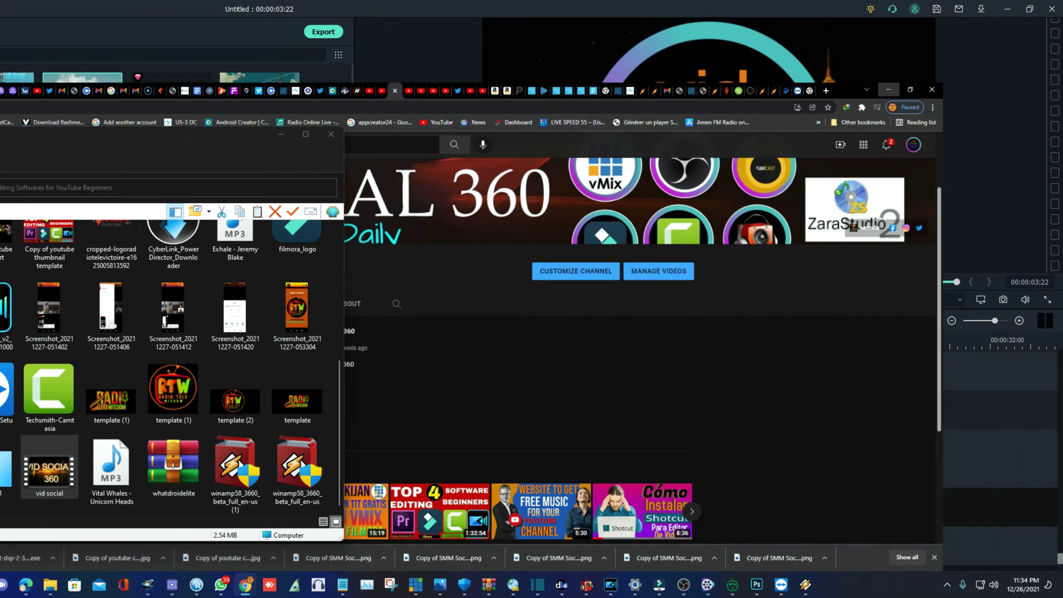
# Step: Minimize the browser and the export folder window to return to the Filmora project
pyautogui.click(888, 90)
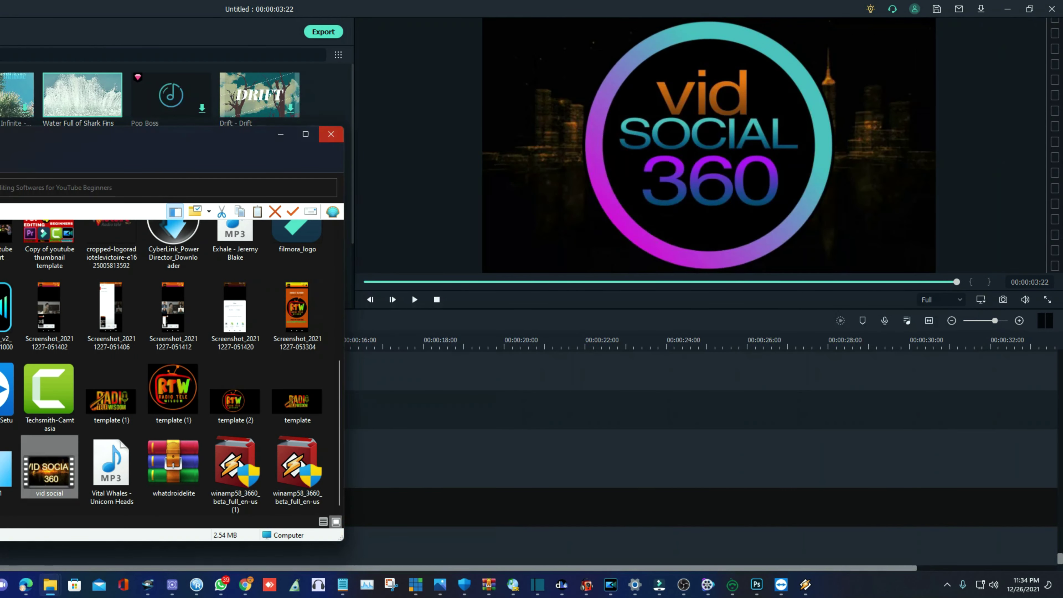
pyautogui.click(281, 134)
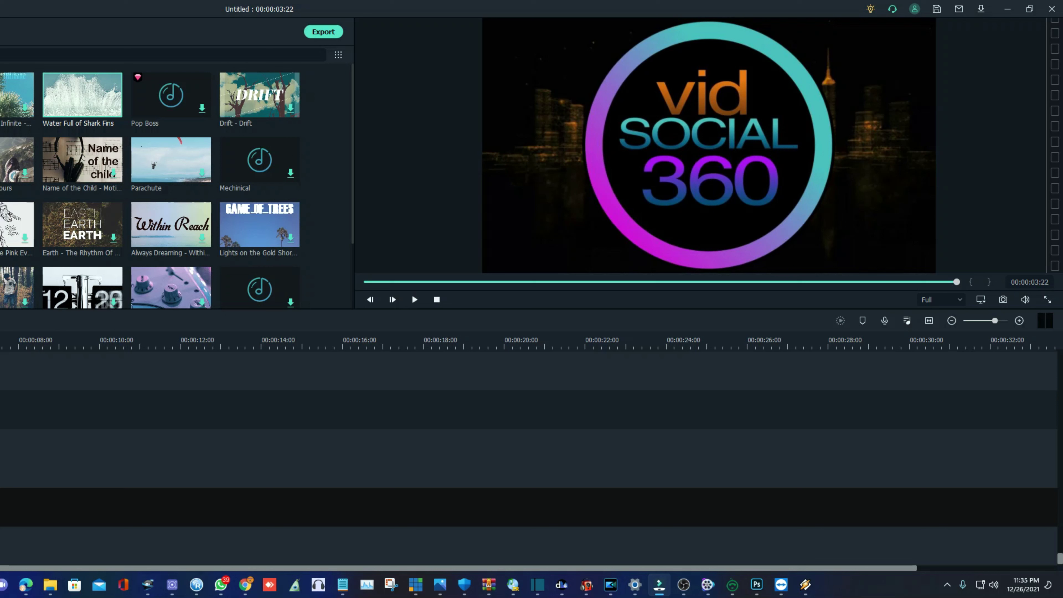
# Step: Switch back to the VIDSOCIAL 360 channel in Chrome and review its description and details on the About page
pyautogui.moveTo(246, 584)
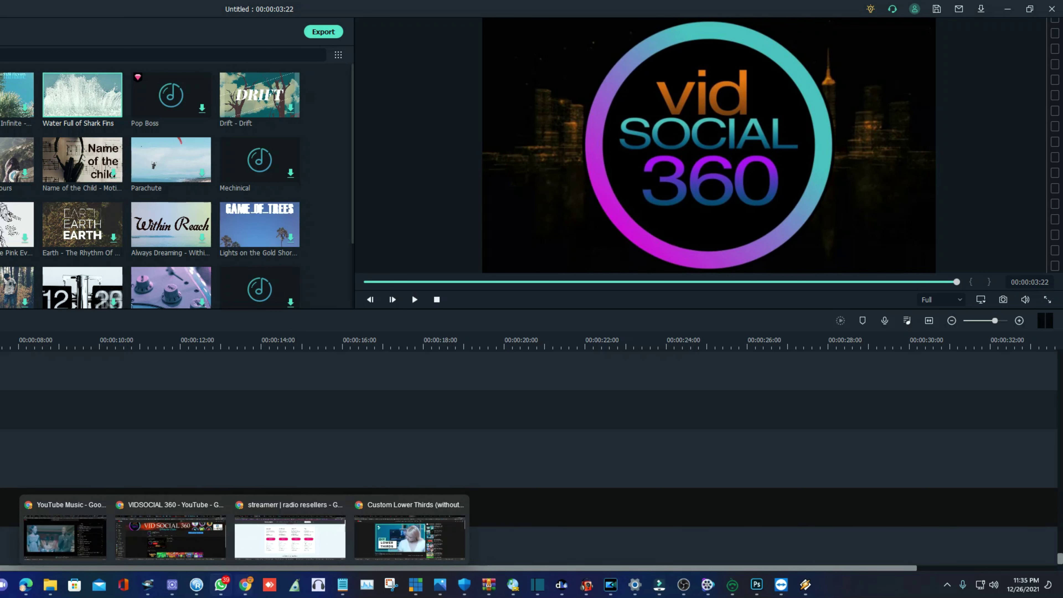
pyautogui.click(171, 536)
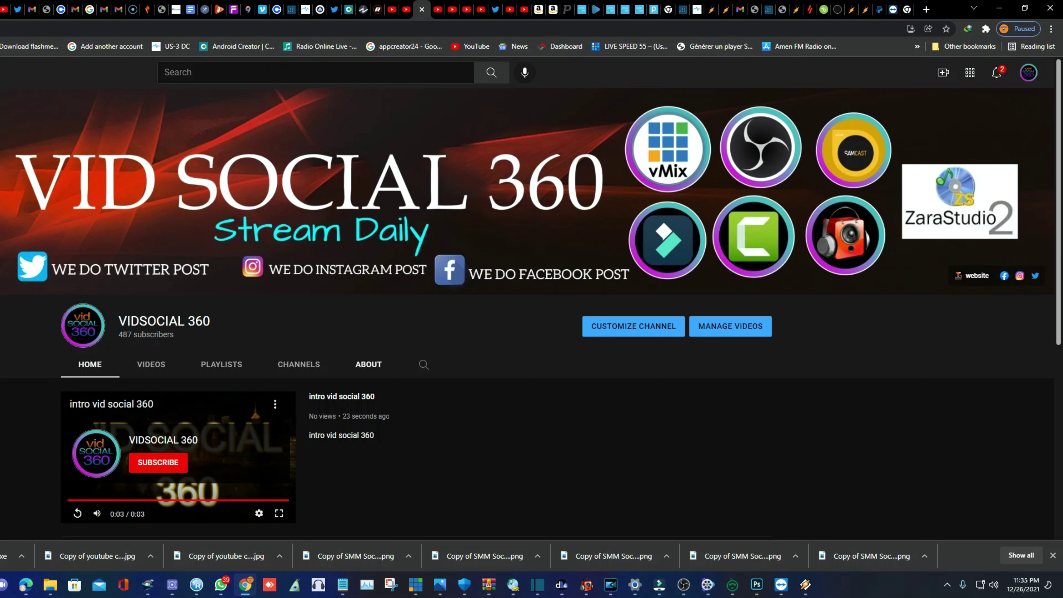
pyautogui.click(368, 364)
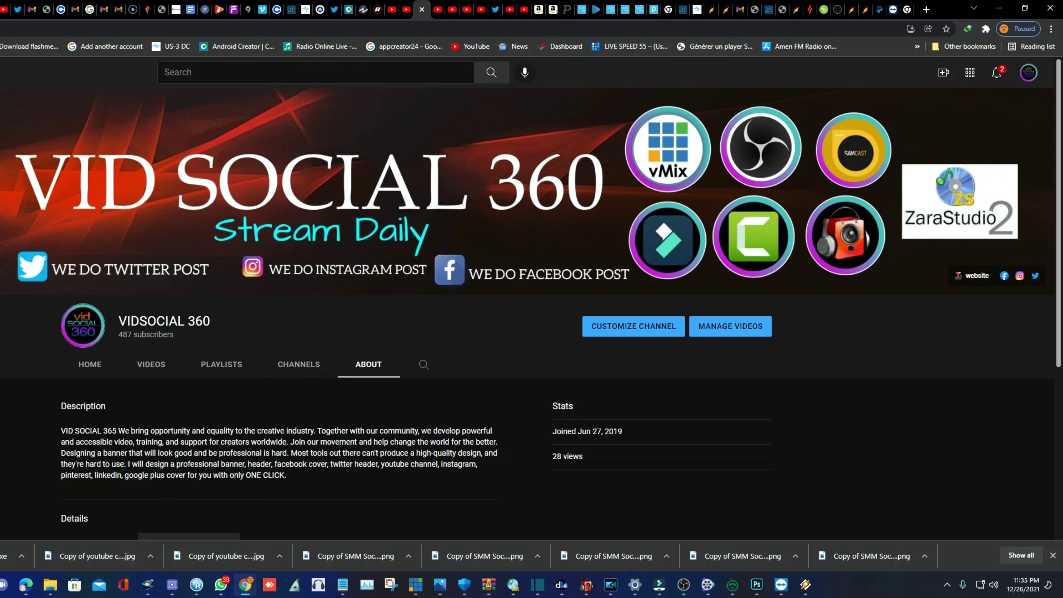
pyautogui.scroll(-2, 528, 313)
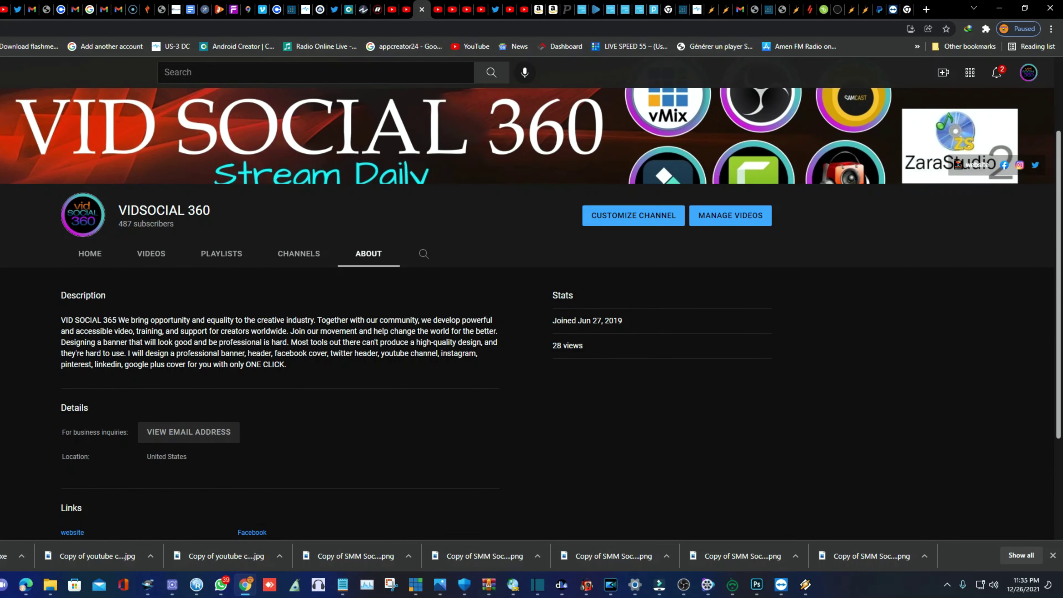
pyautogui.scroll(2, 527, 314)
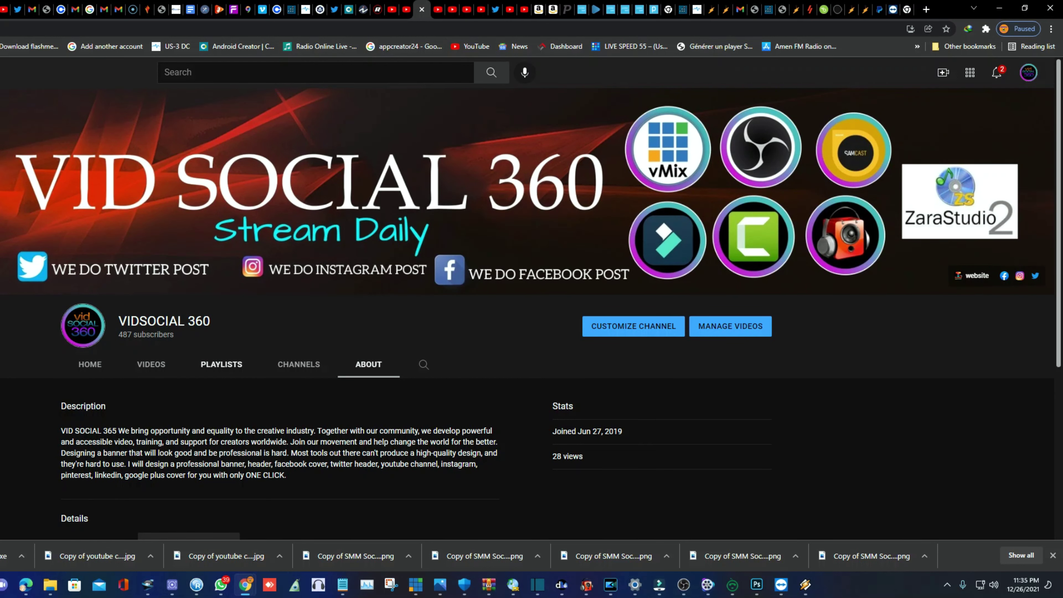
# Step: Look through the created playlists of the VIDSOCIAL 360 channel
pyautogui.click(222, 364)
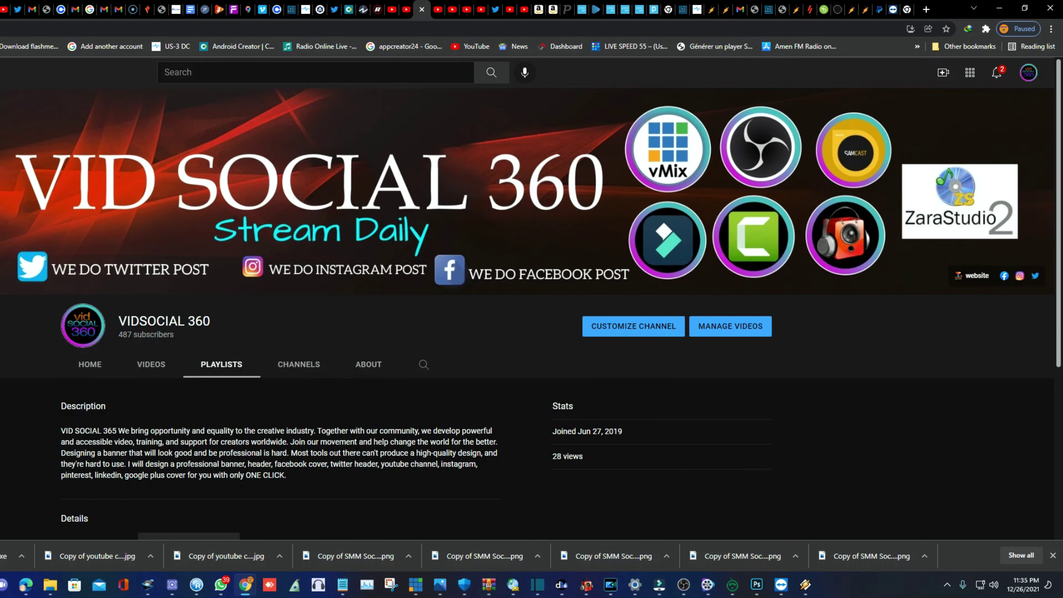
pyautogui.scroll(-1, 456, 388)
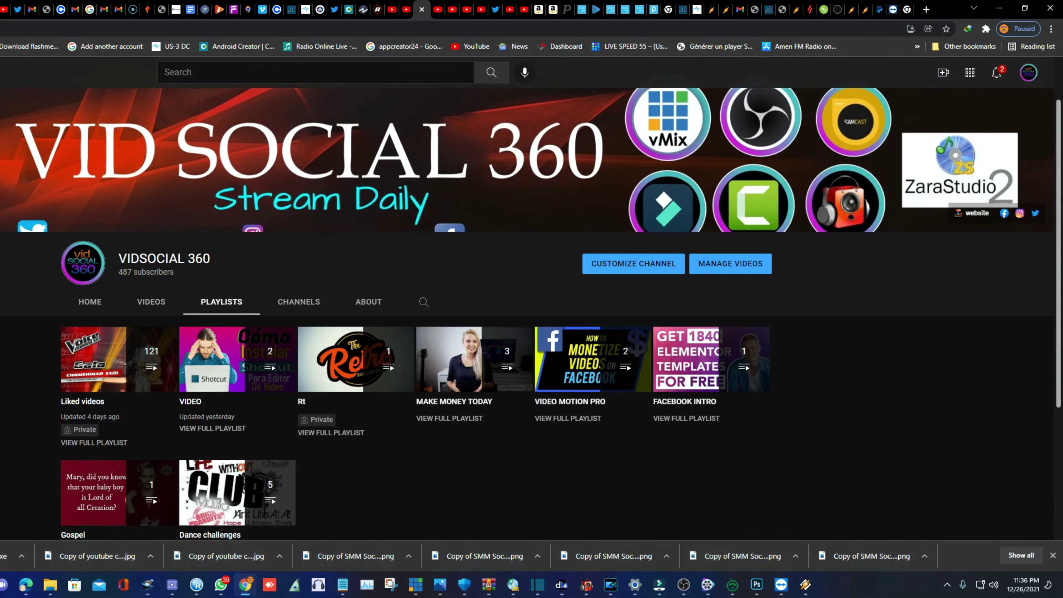
pyautogui.scroll(-1, 219, 333)
pyautogui.scroll(-2, 219, 355)
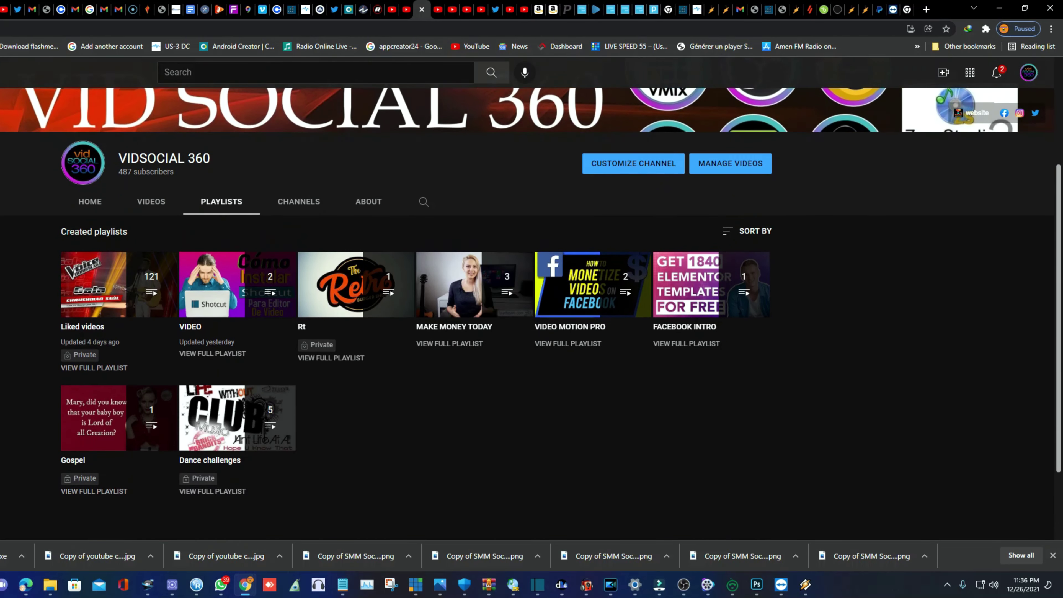
pyautogui.scroll(2, 219, 464)
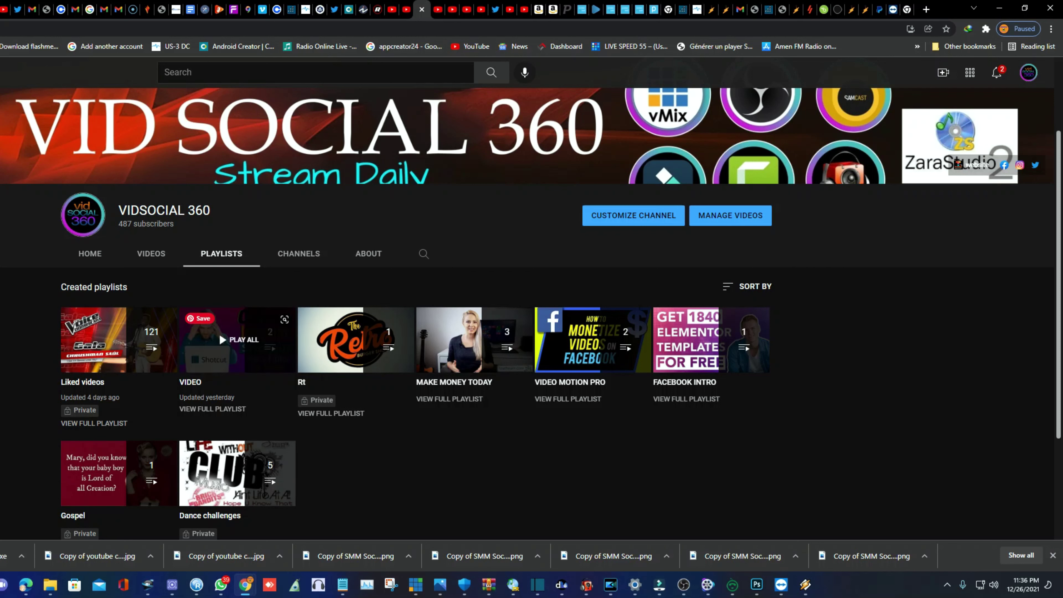
pyautogui.scroll(2, 356, 335)
pyautogui.scroll(2, 164, 321)
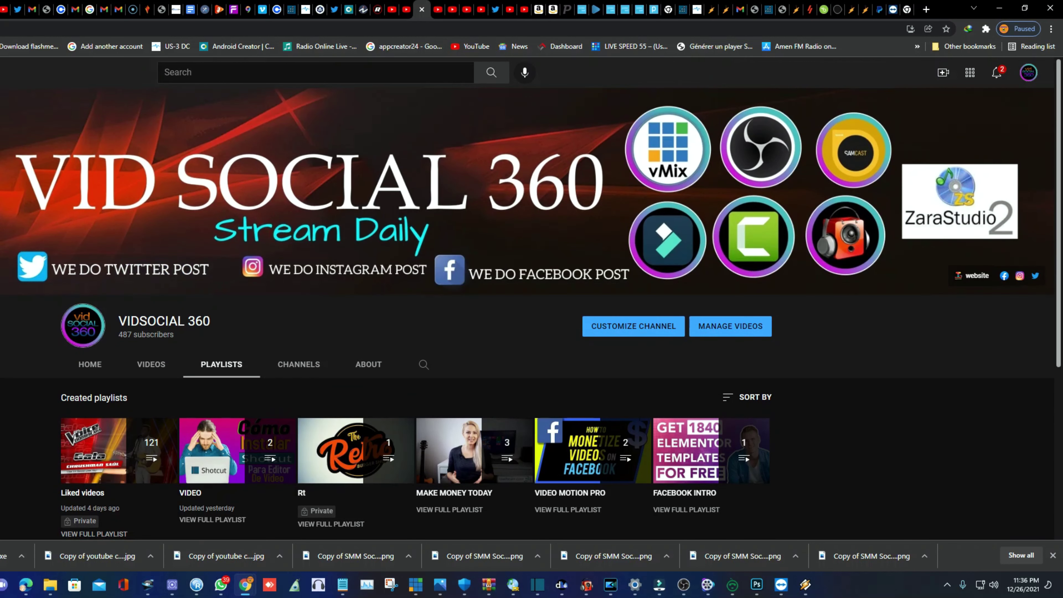
pyautogui.moveTo(211, 322); pyautogui.dragTo(118, 321)
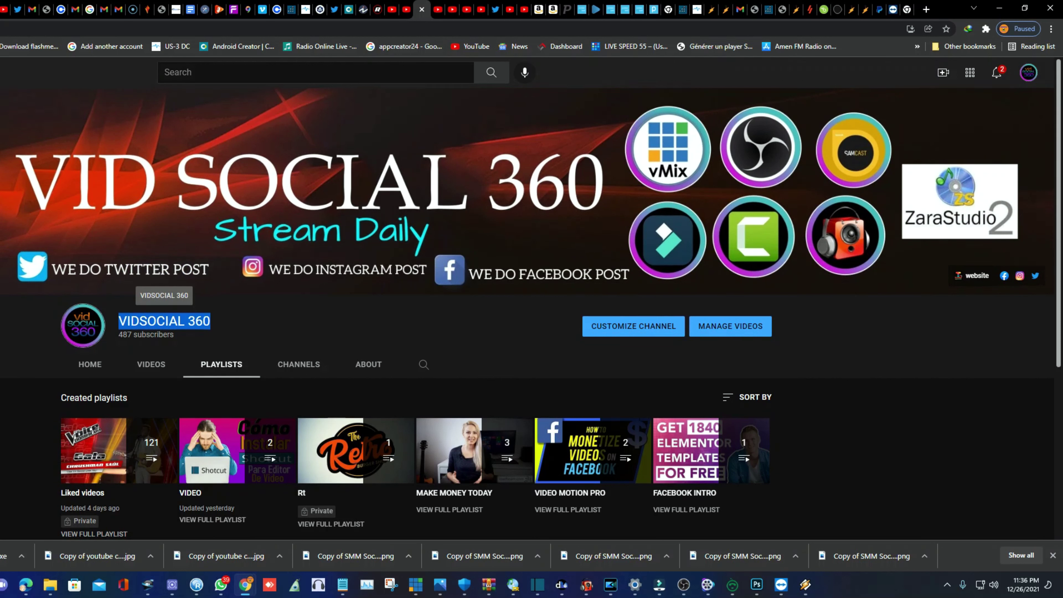
pyautogui.click(126, 321)
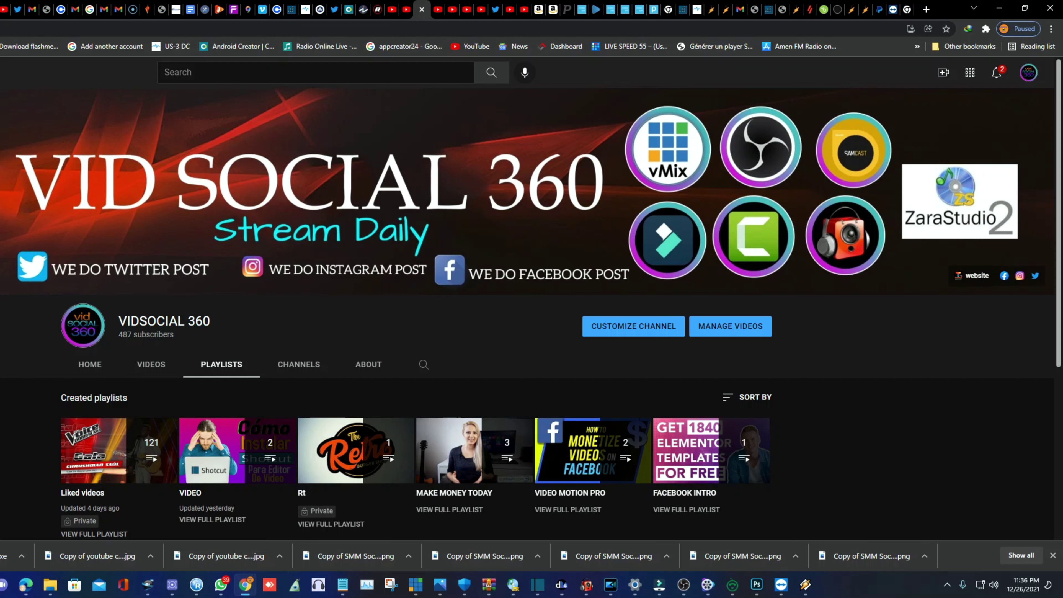
pyautogui.scroll(-5, 472, 453)
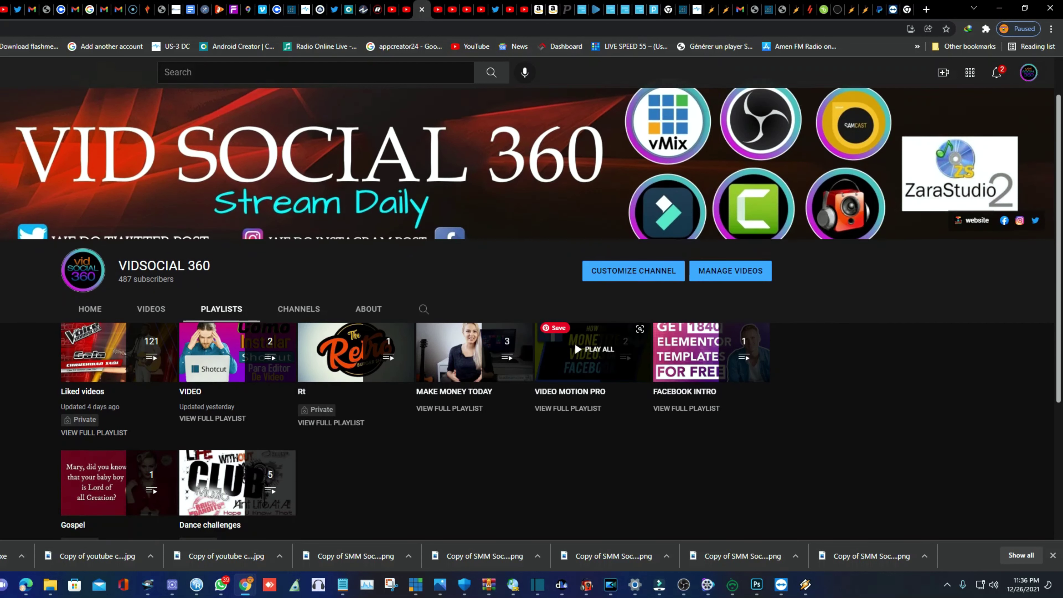
pyautogui.scroll(5, 473, 452)
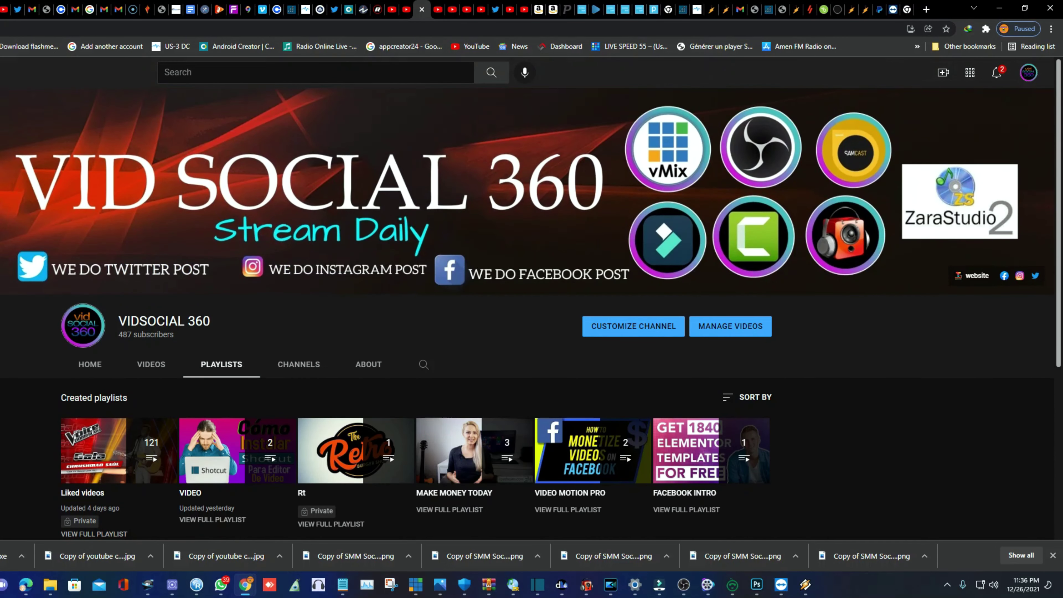